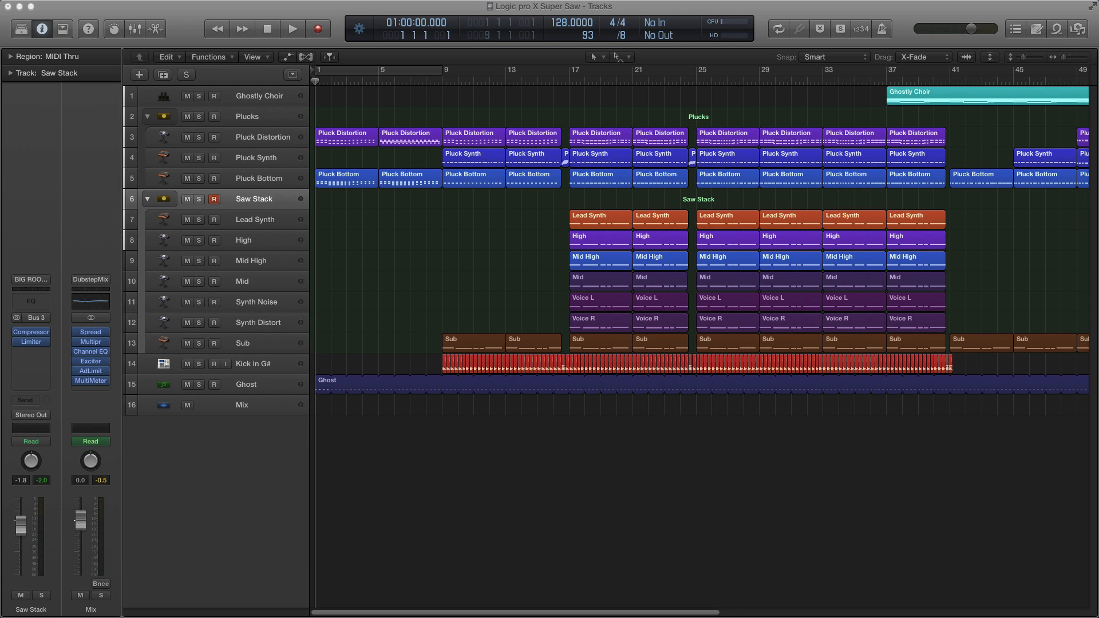
Step: Play back the arrangement
click(342, 163)
click(379, 90)
key(space)
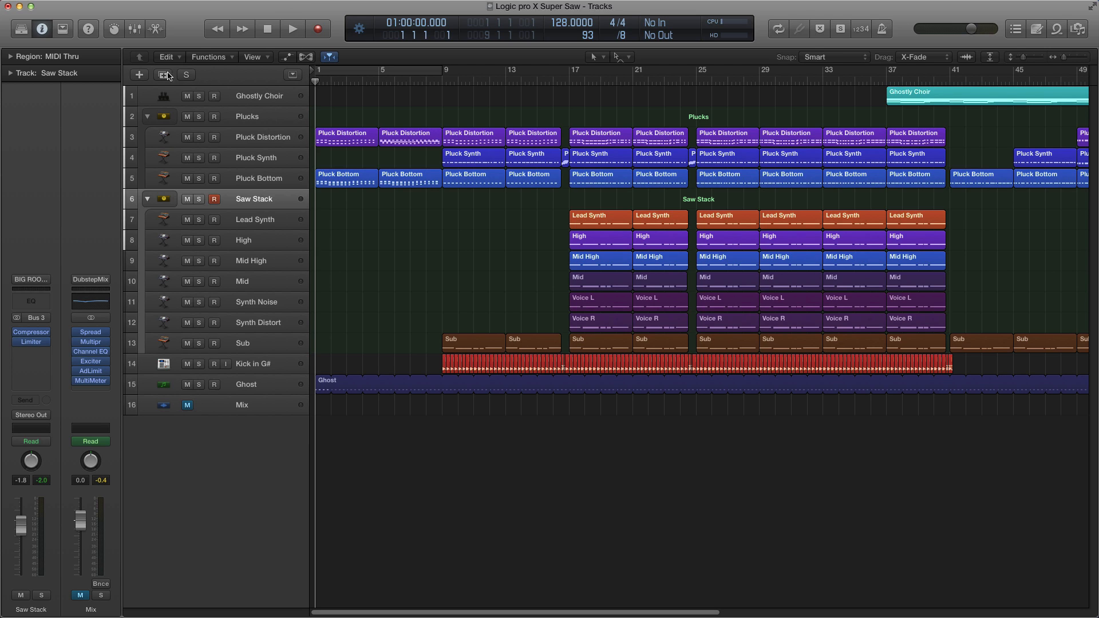
Step: Create a new software instrument track and move it directly below the Pluck Bottom track
click(138, 75)
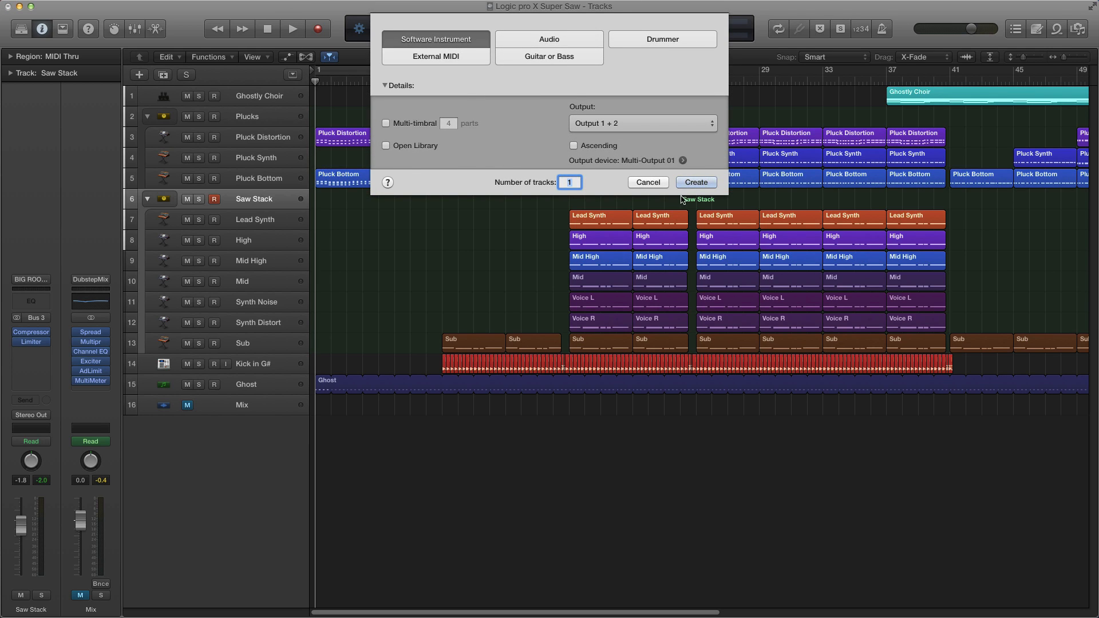
click(690, 188)
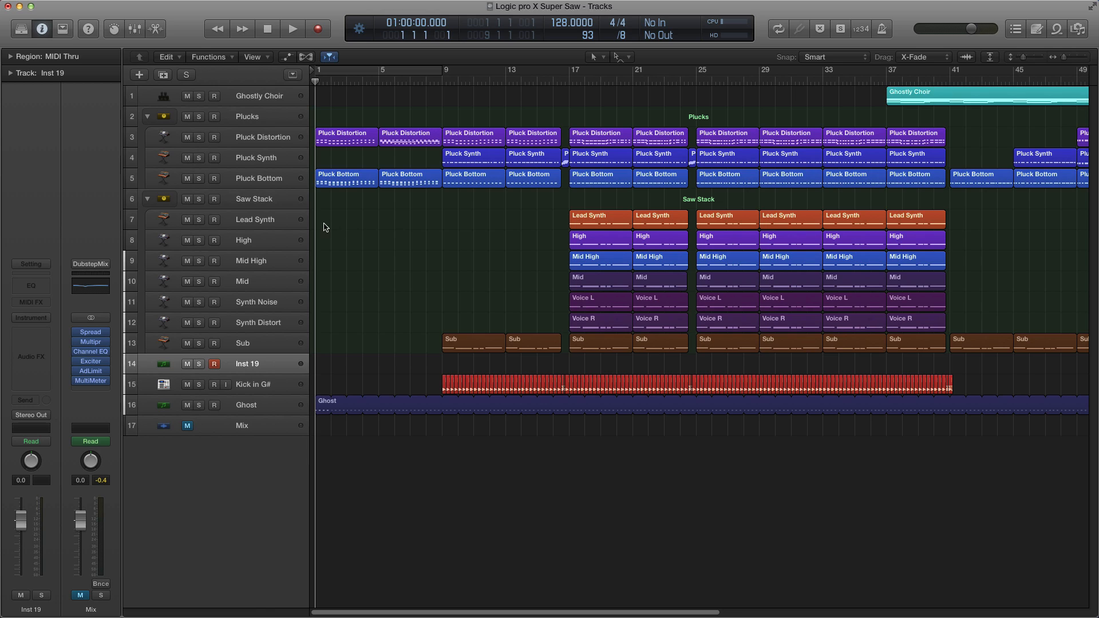
drag(257, 368, 255, 199)
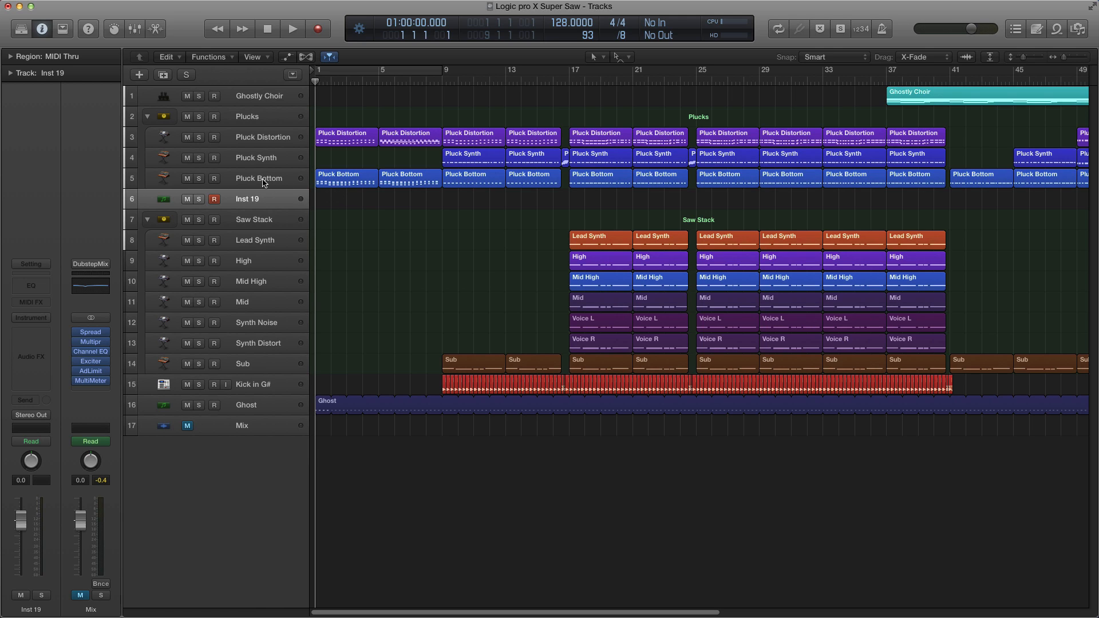
Step: Solo the Pluck Bottom and Ghost tracks and play them back from the start
click(199, 178)
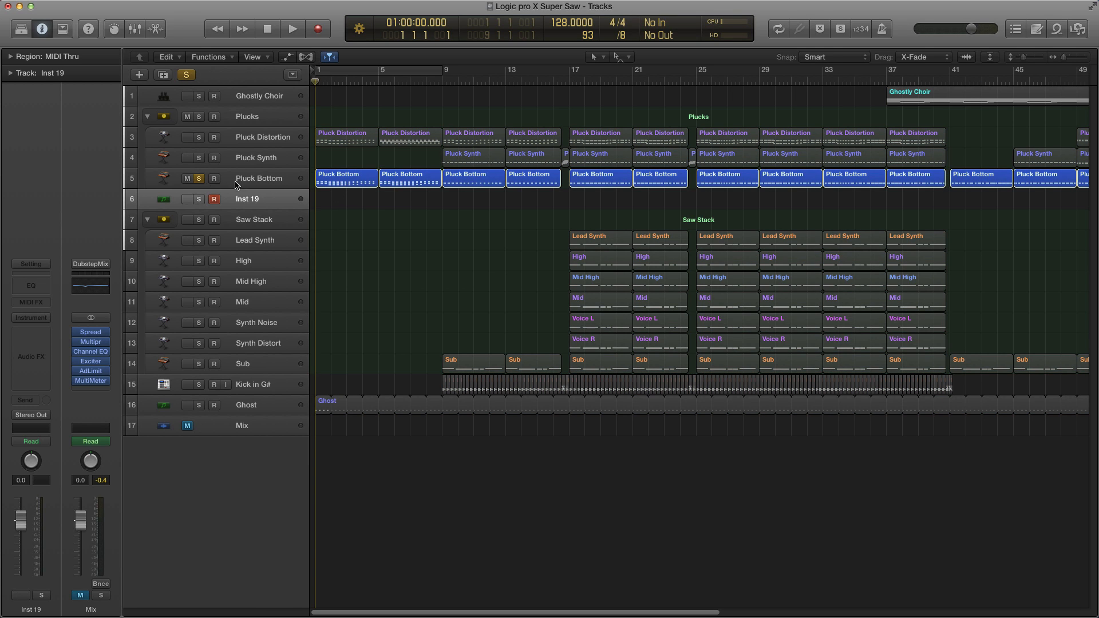
click(200, 405)
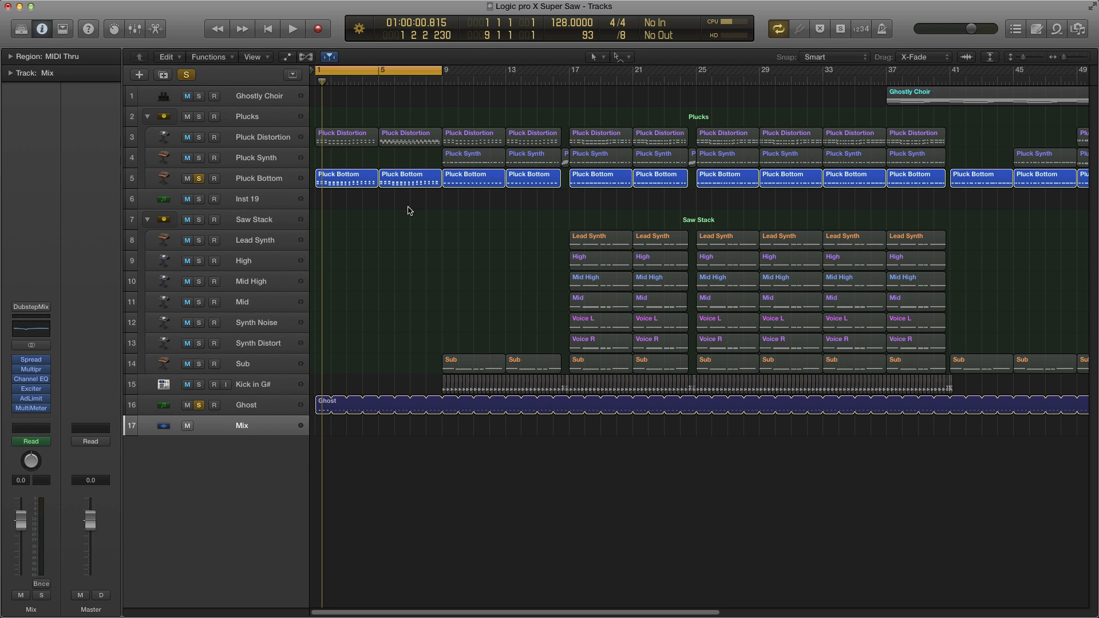
key(space)
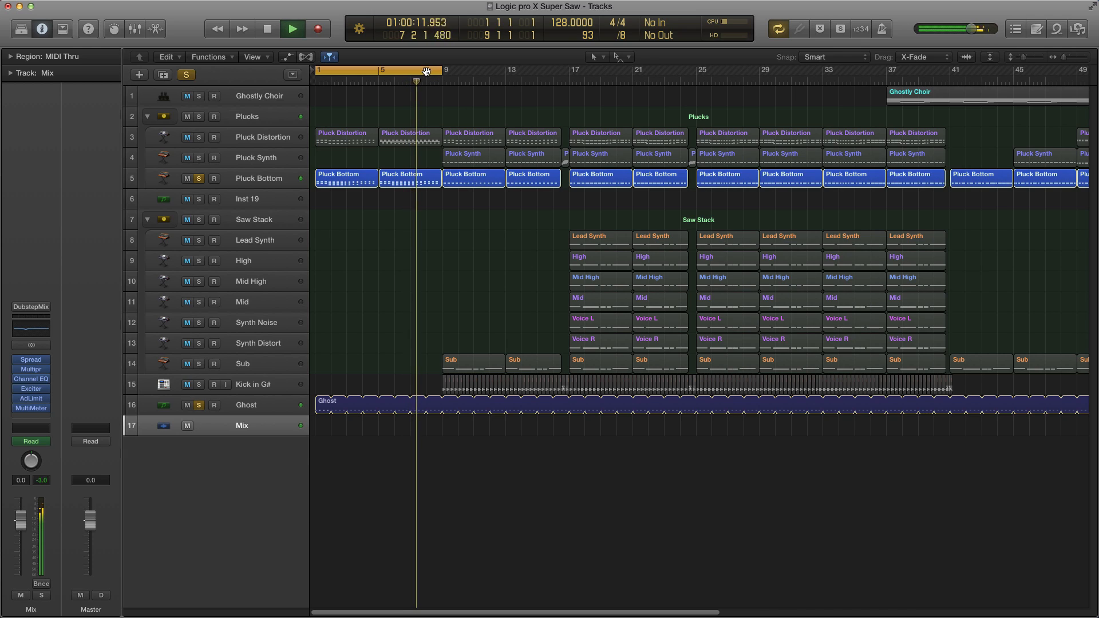
key(space)
click(426, 71)
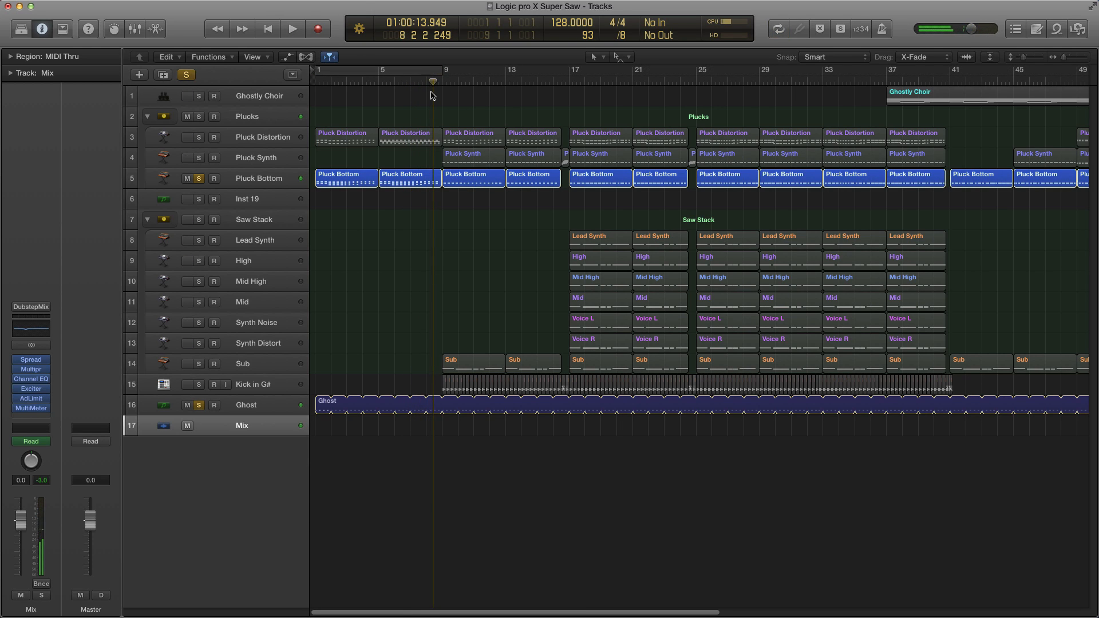
Step: Open the first two Pluck Bottom regions together in the Piano Roll
drag(340, 212, 392, 186)
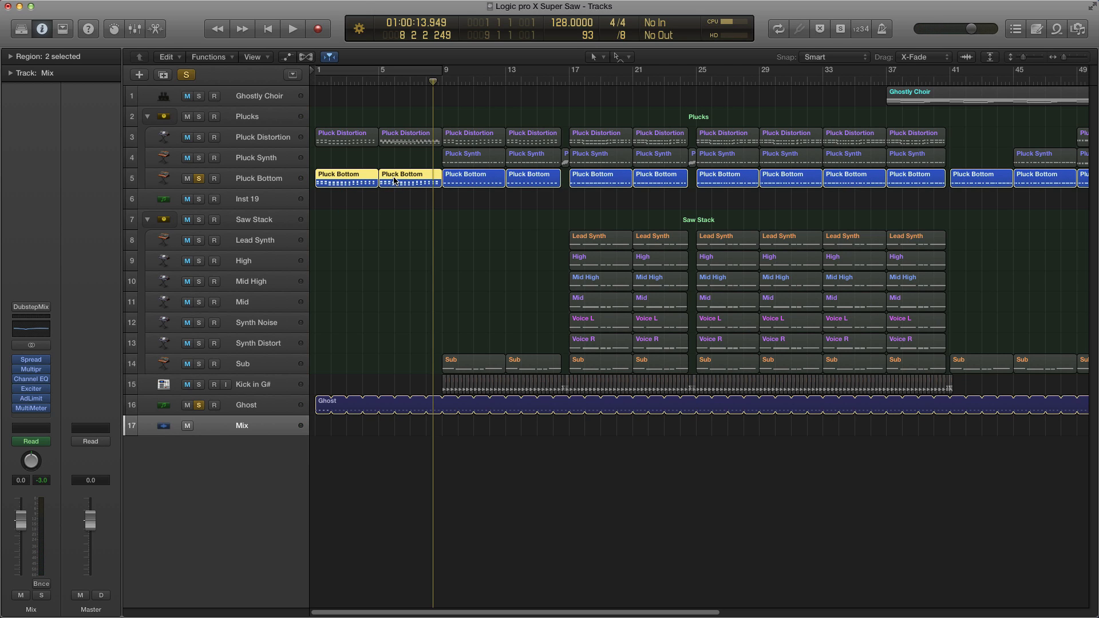
double_click(394, 181)
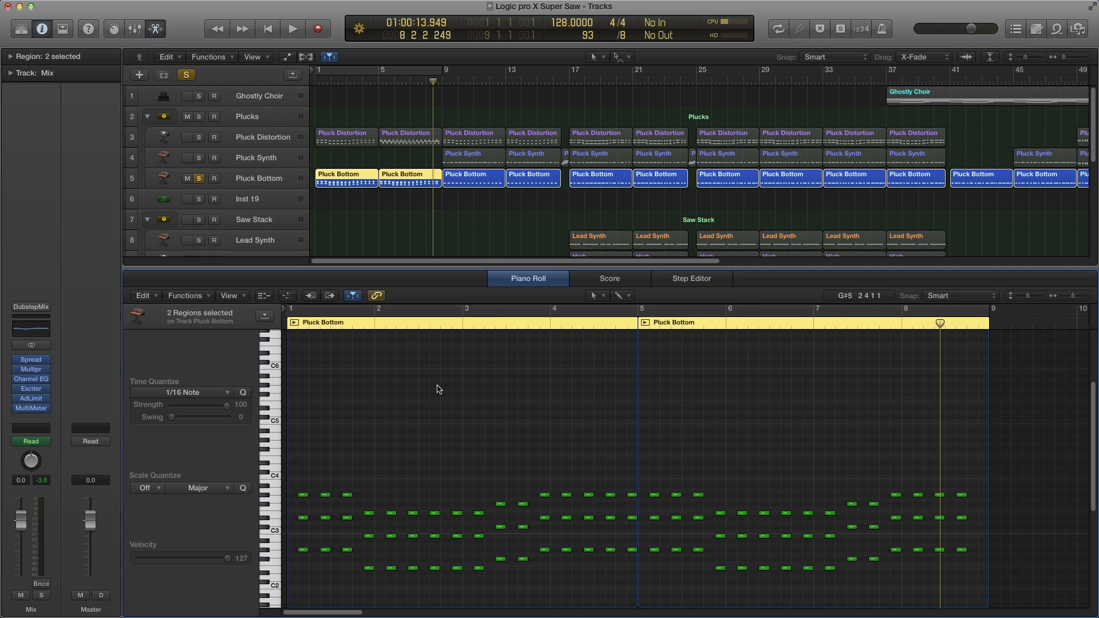
scroll(439, 388, down, 2)
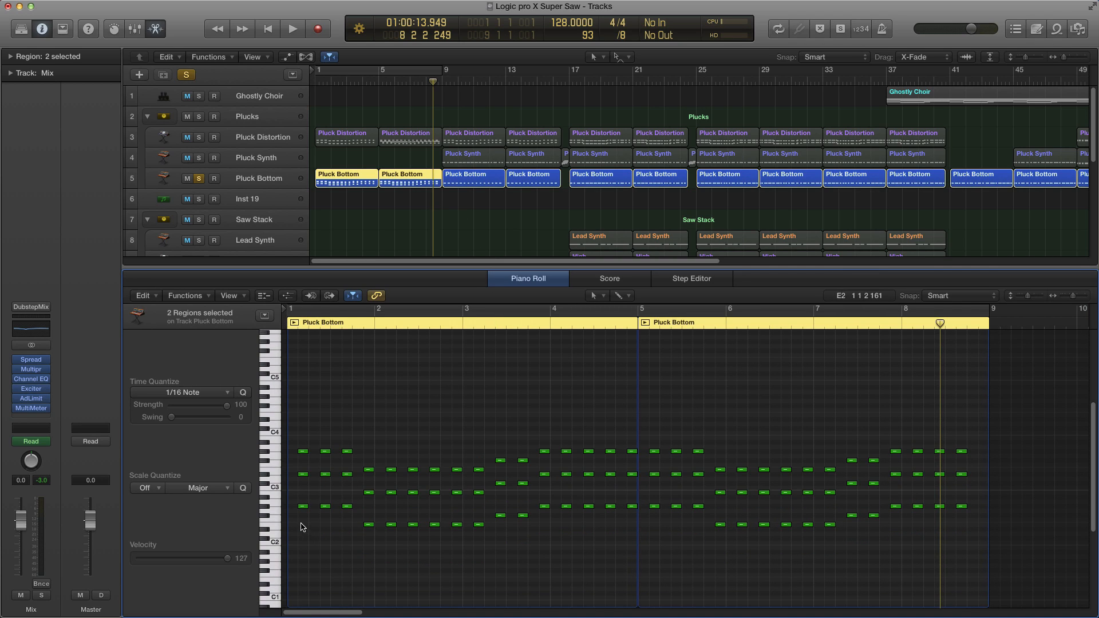
scroll(299, 521, left, 1)
drag(347, 529, 705, 508)
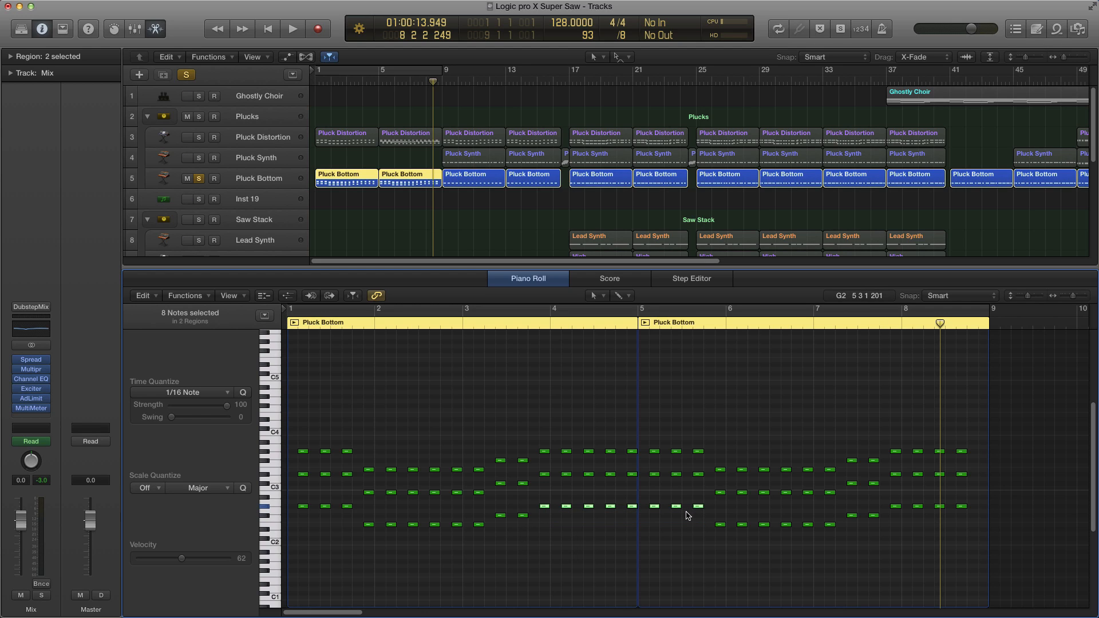
drag(699, 541, 982, 499)
key(Tab)
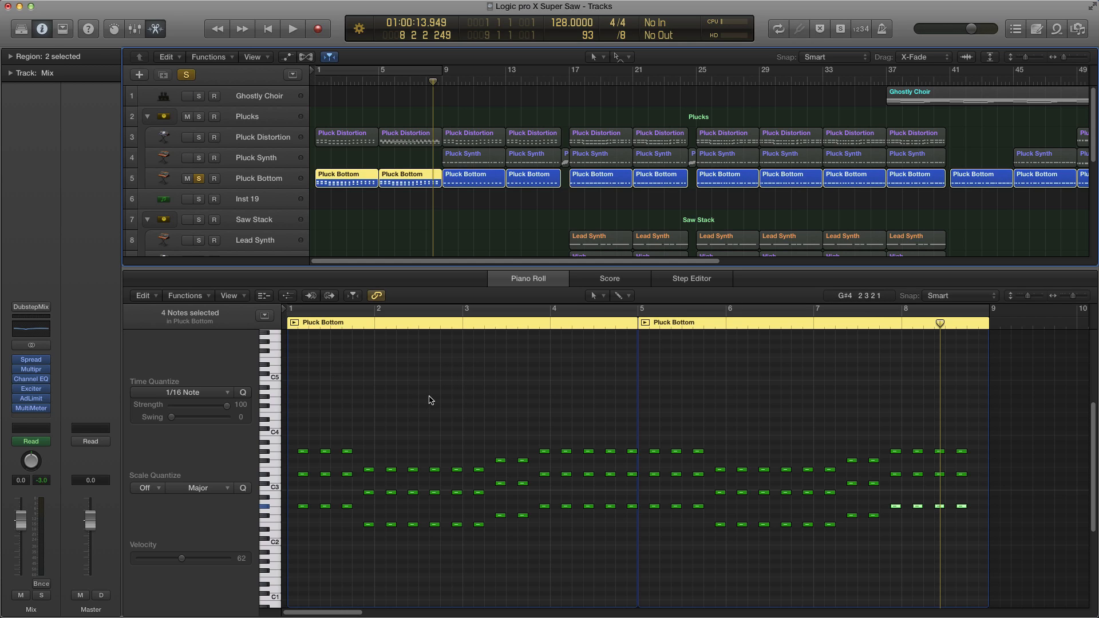
click(385, 341)
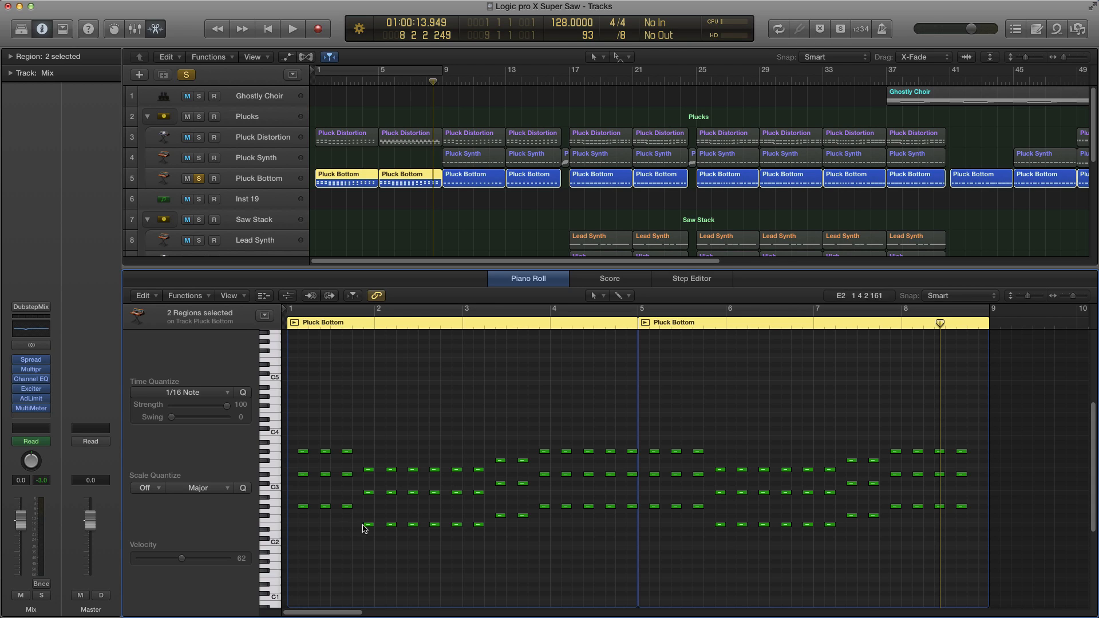
Step: Select the lowest notes of both regions and try dragging them upward
key(shift+Down)
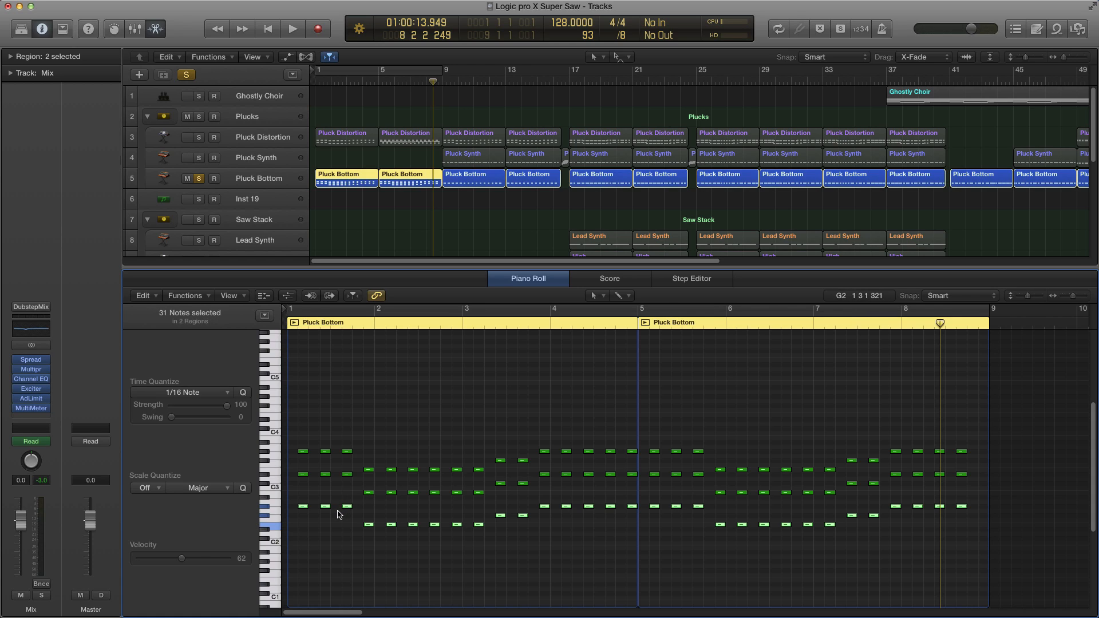
mouse_move(303, 508)
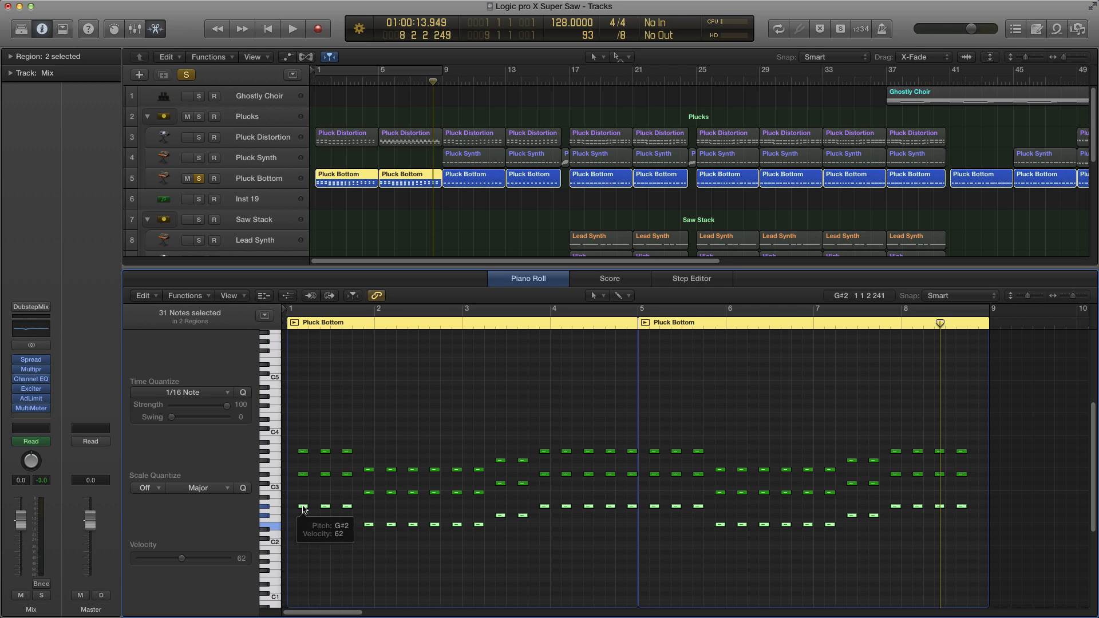
alt+click(303, 507)
drag(303, 507, 312, 504)
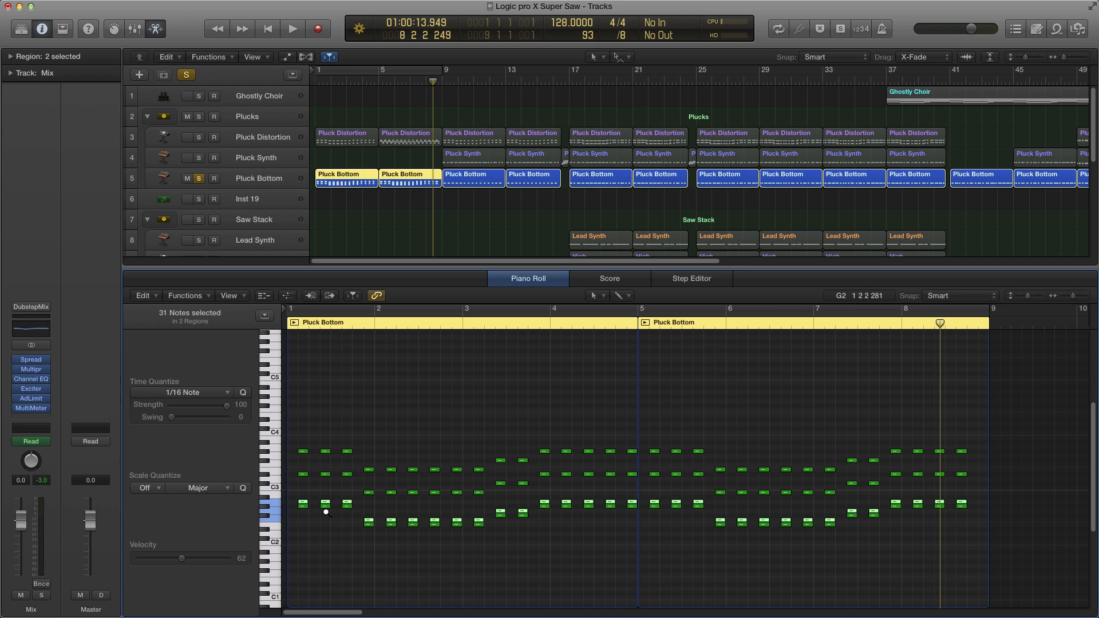
key(super+z)
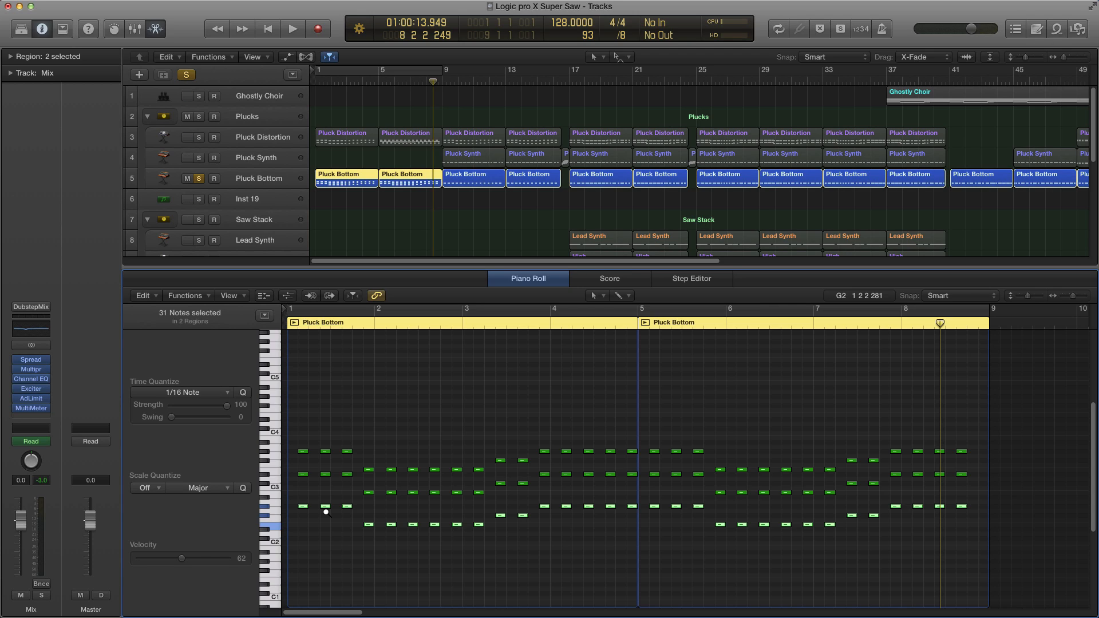
Step: Transpose the selected notes up six semitones and two octaves, then delete them
key(alt+Up)
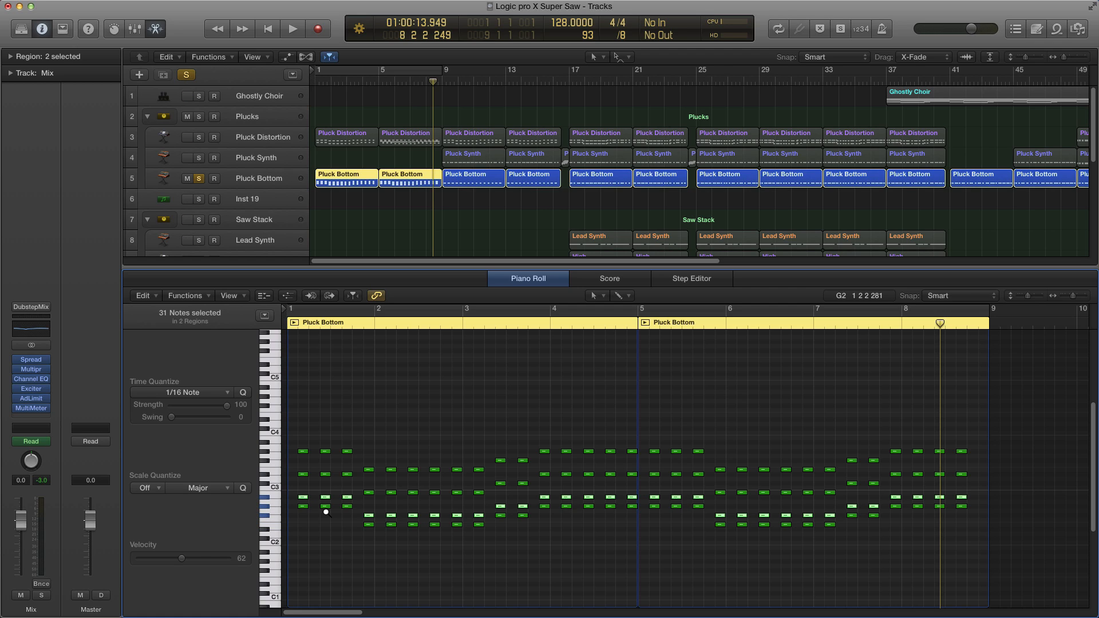
key(alt+Up)
key(alt+Up)
key(alt+Up)
key(alt+Up)
key(alt+Up)
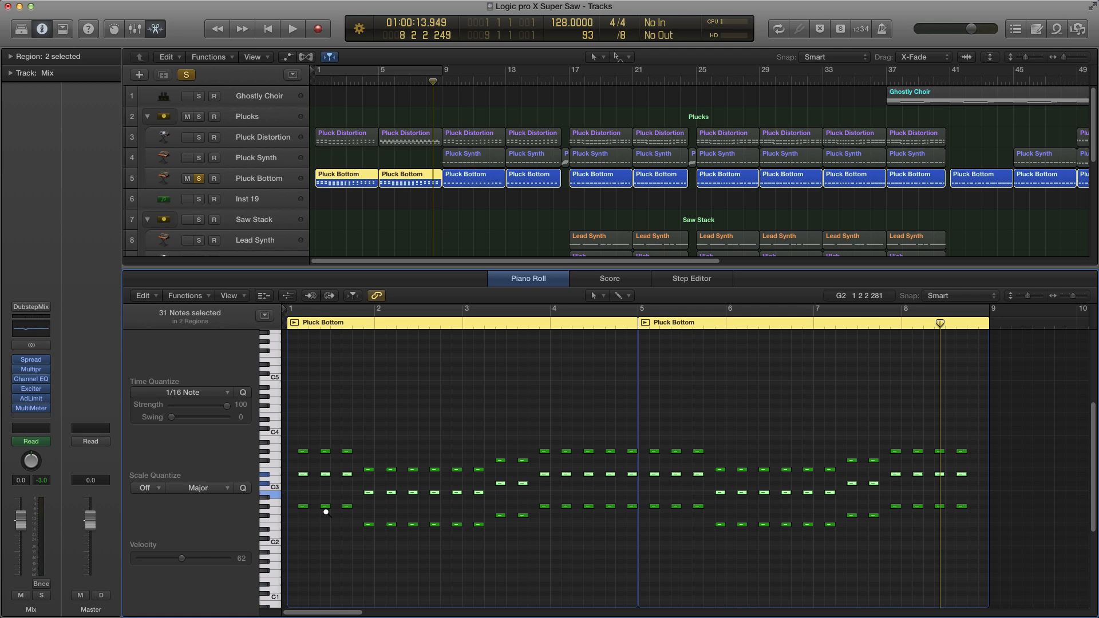
key(shift+alt+Up)
key(shift+alt+Up)
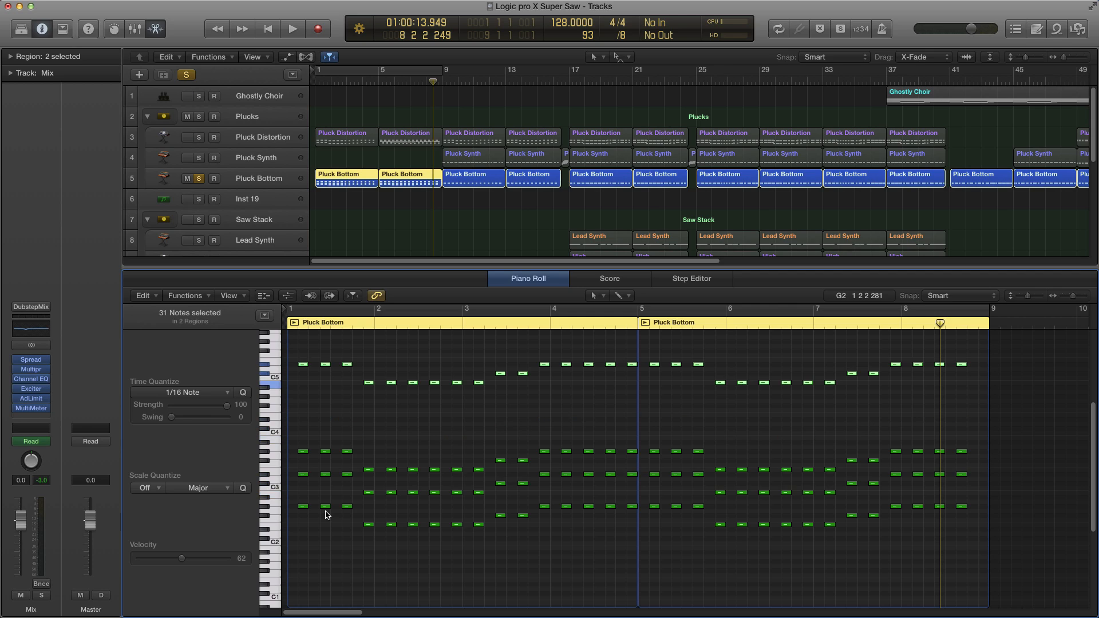
key(Delete)
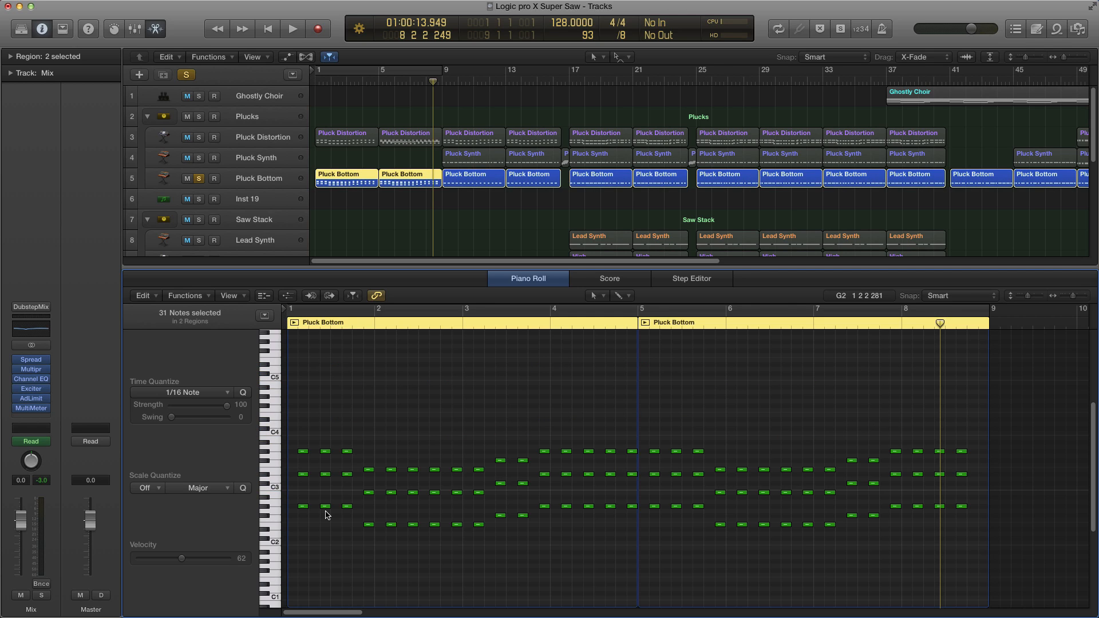
Step: Load the ES P polyphonic synth in Stereo on the Inst 19 track
drag(301, 433, 829, 436)
click(261, 177)
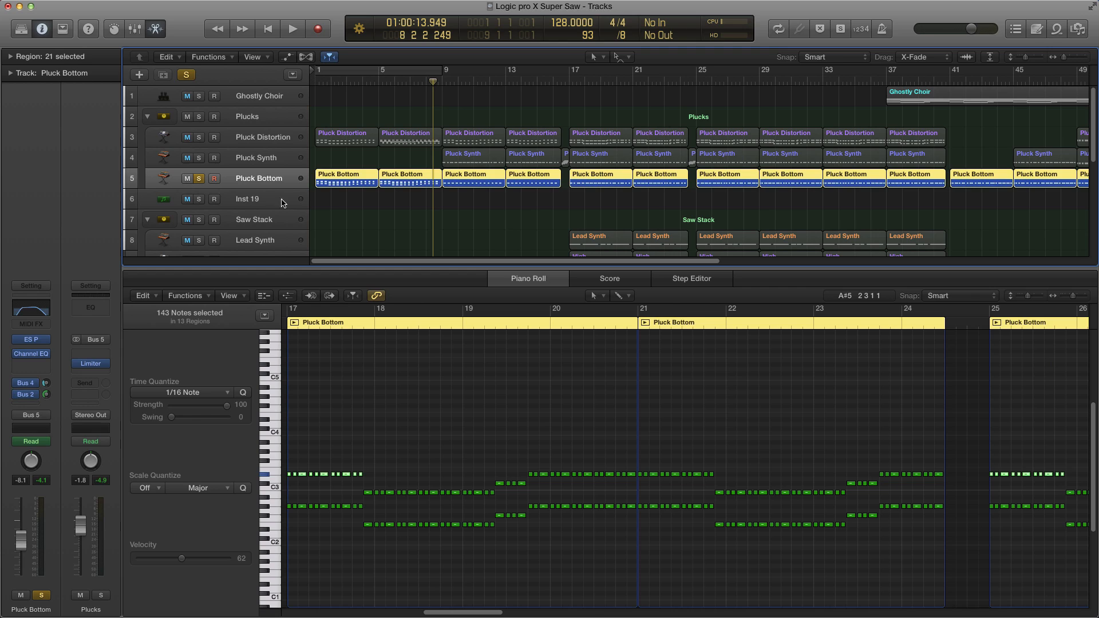
click(250, 200)
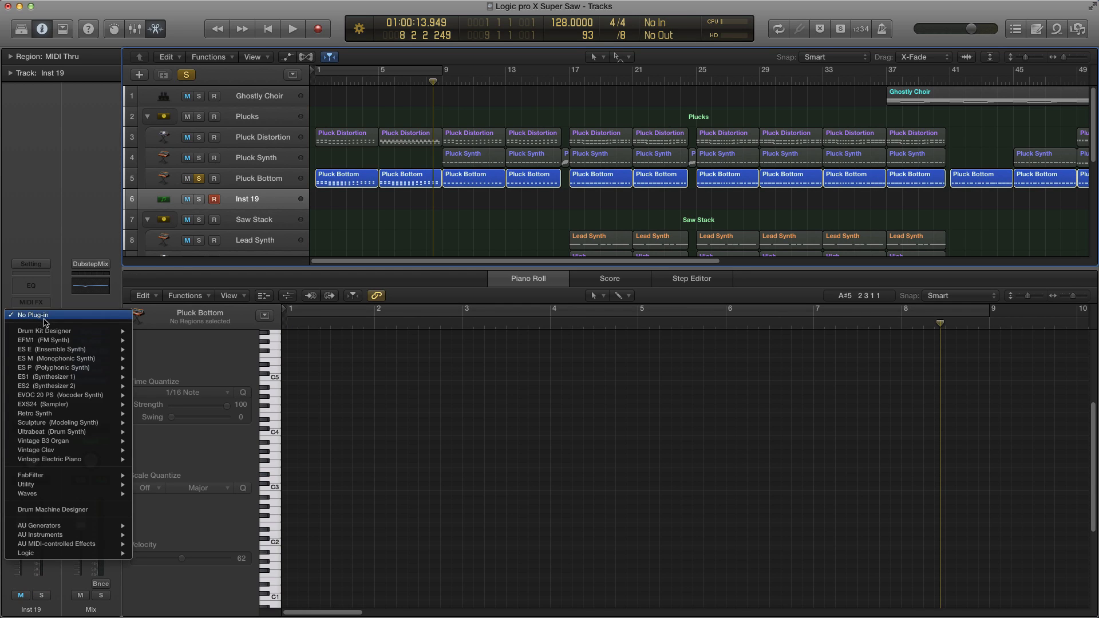
click(39, 318)
mouse_move(63, 368)
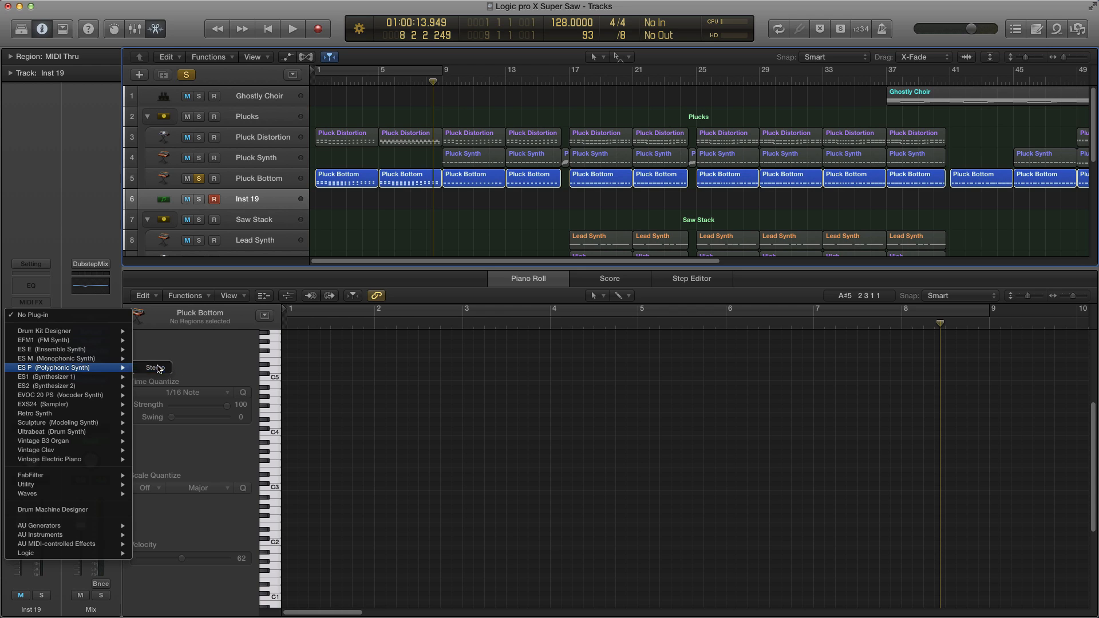
click(159, 368)
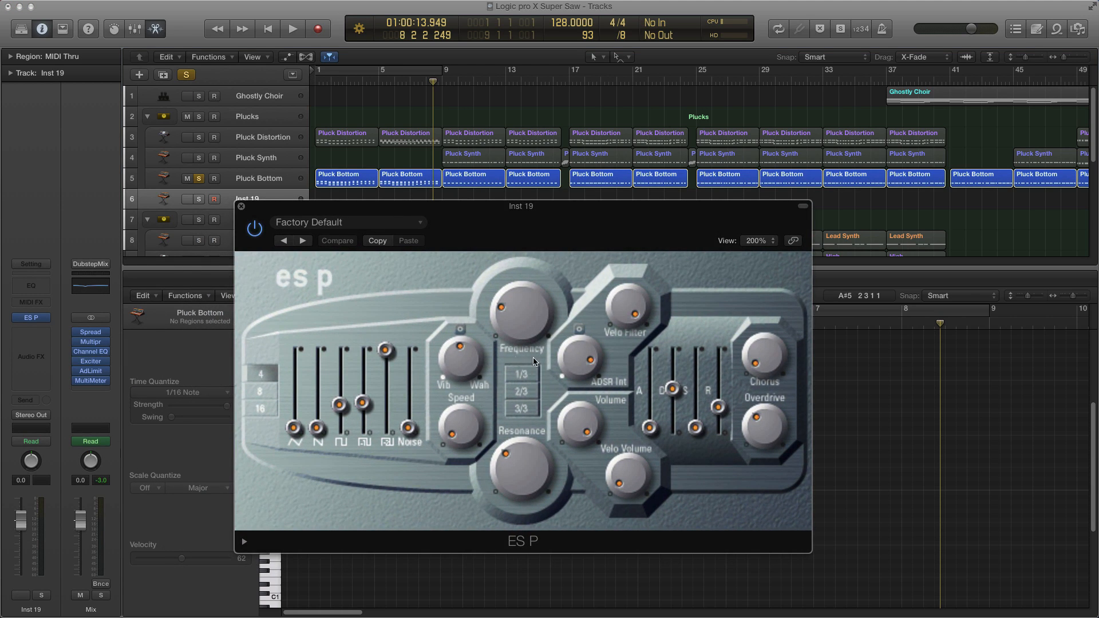
Step: Pull the third, fourth and fifth ES P waveform sliders all the way down
drag(340, 404, 346, 440)
drag(363, 402, 363, 438)
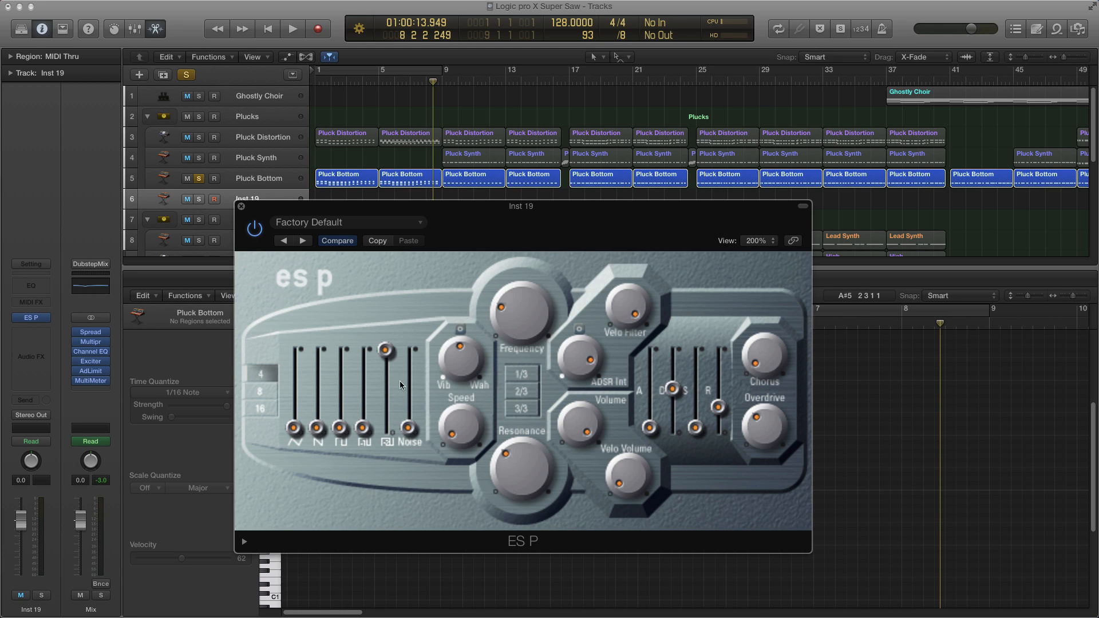
drag(385, 349, 386, 469)
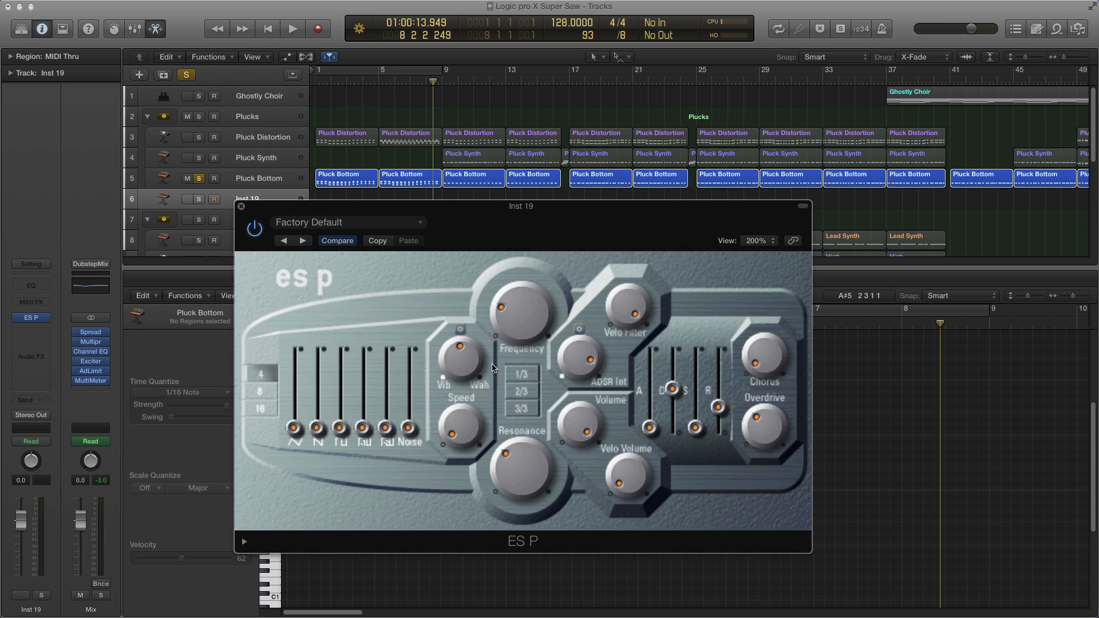
Step: Set the ES P oscillator octave range to 16
click(264, 409)
click(27, 348)
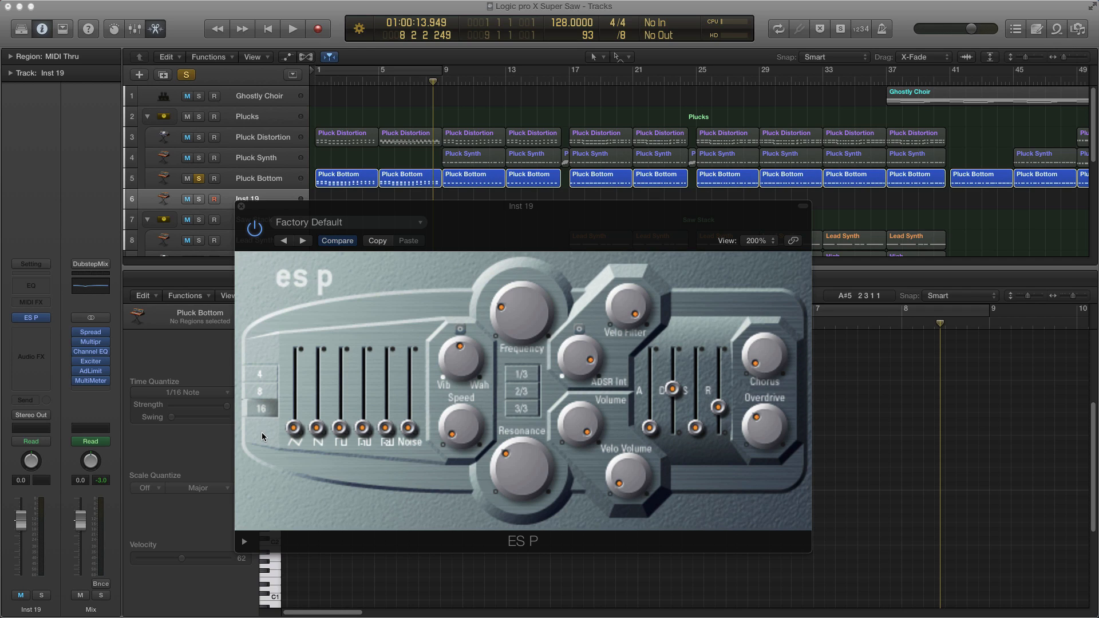
click(262, 433)
Step: Raise the second and third waveform sliders and lower the noise slider
drag(317, 428, 319, 445)
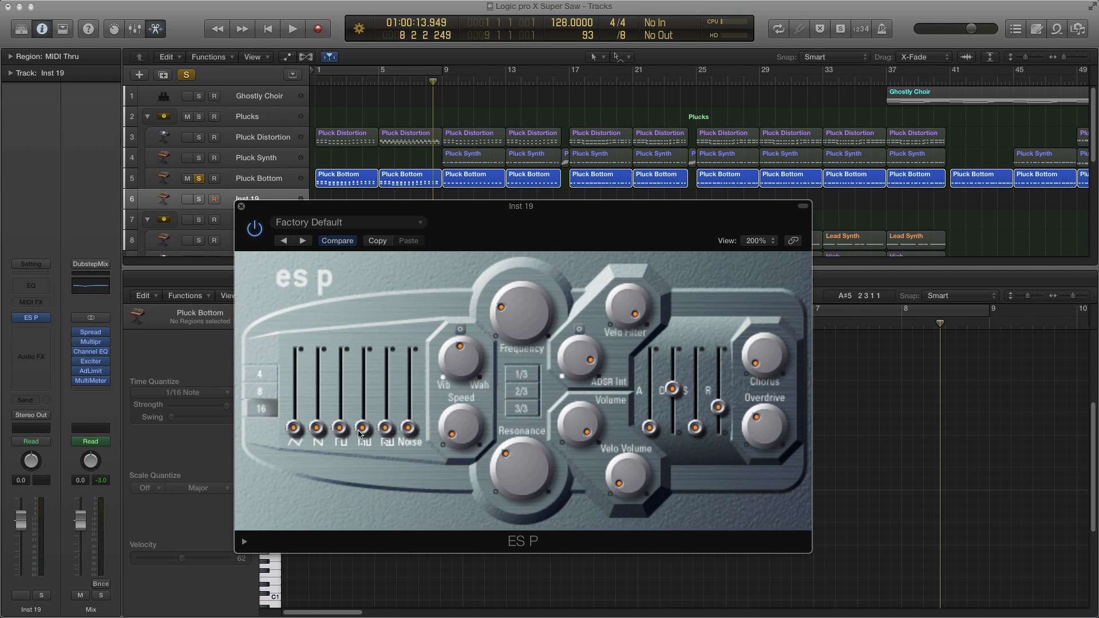
drag(410, 429, 390, 457)
drag(316, 431, 317, 391)
drag(313, 387, 312, 389)
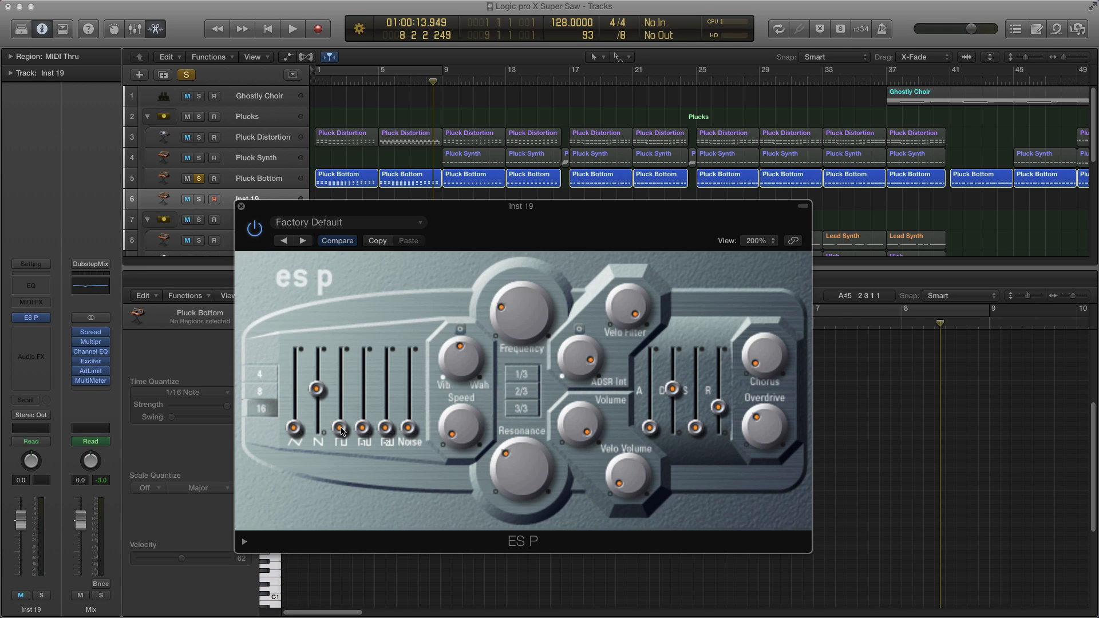
drag(342, 431, 341, 374)
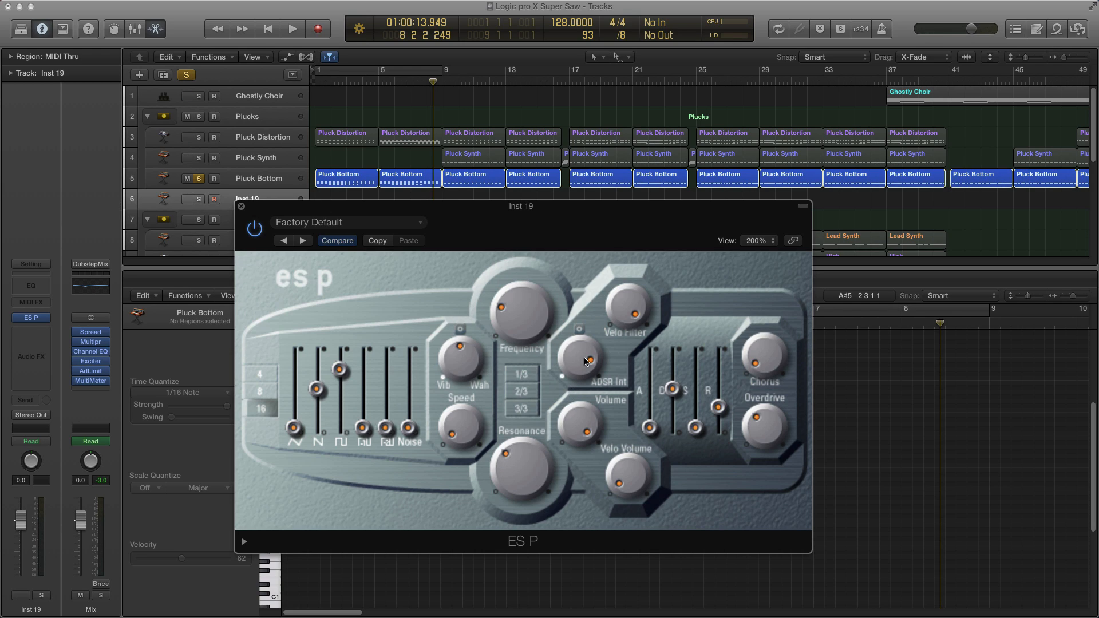
Step: Adjust the ADSR Int, Velo Volume, Overdrive and Chorus knobs and lower the envelope attack slider
drag(583, 357, 582, 347)
drag(582, 358, 596, 463)
drag(582, 367, 585, 290)
drag(629, 482, 626, 434)
mouse_move(764, 430)
mouse_down()
mouse_move(764, 412)
mouse_move(763, 436)
mouse_up()
drag(761, 370, 767, 360)
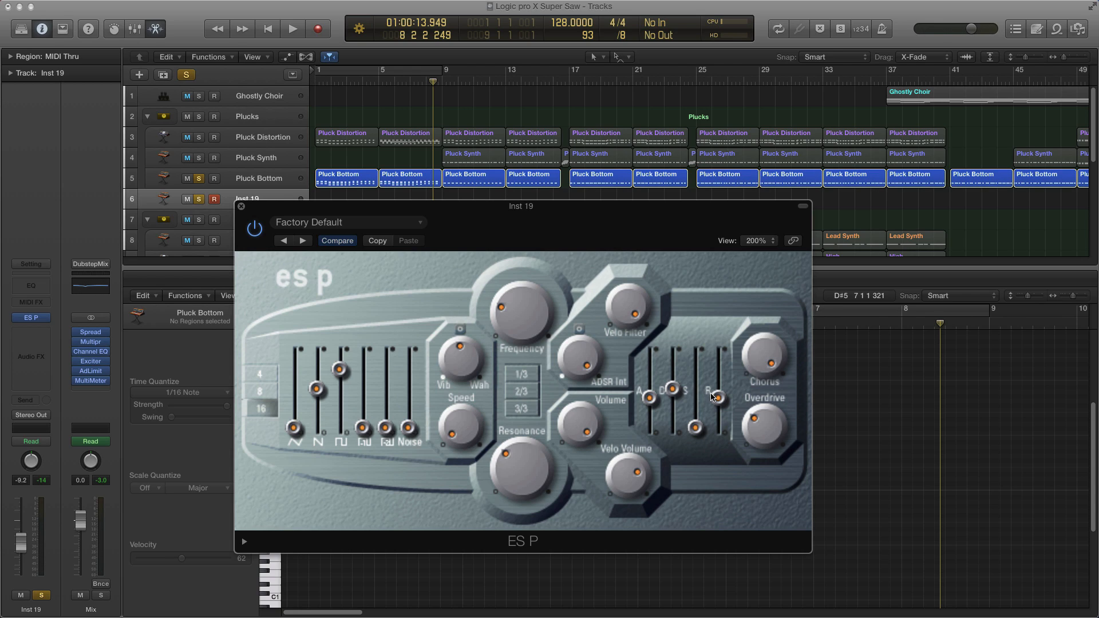
mouse_move(649, 401)
mouse_down()
mouse_move(661, 436)
mouse_move(651, 419)
mouse_up()
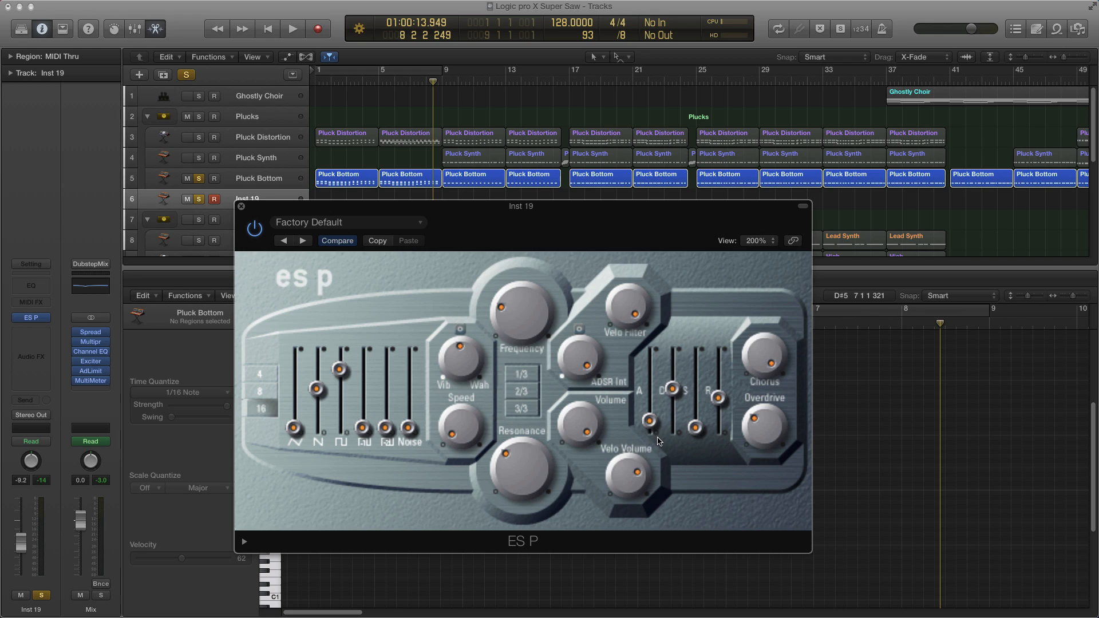
drag(650, 424, 650, 425)
Step: Open Musical Typing and audition a few notes on the new synth
key(super+k)
key(s)
key(f)
key(s)
key(g)
key(g)
key(h)
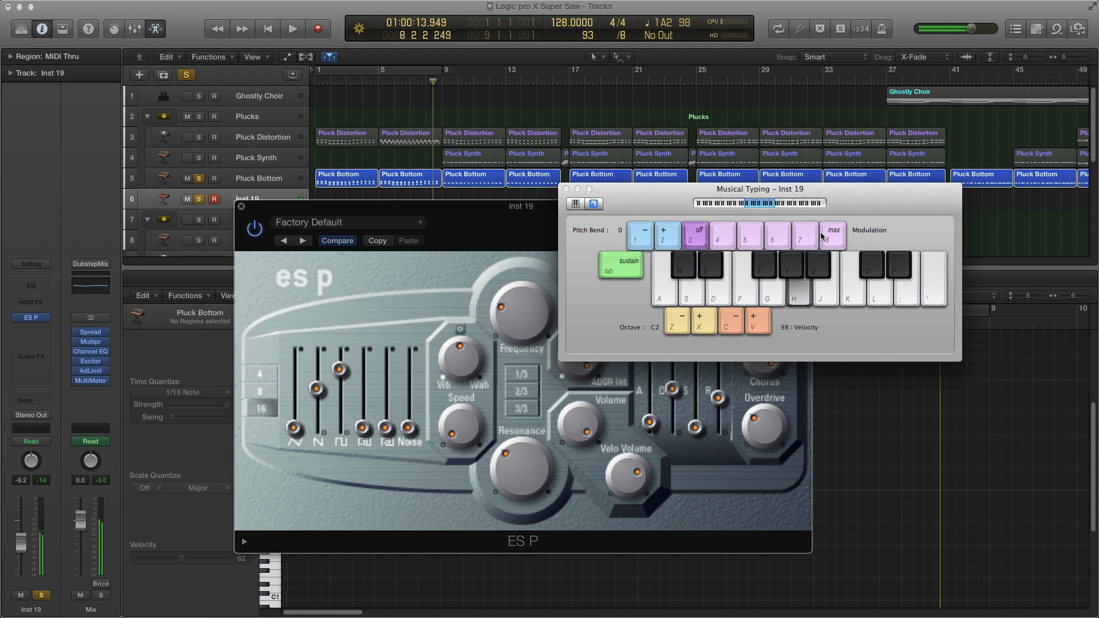
Step: Close Musical Typing and nudge the ES P Overdrive and Resonance knobs while auditioning a few notes
key(h)
key(super+k)
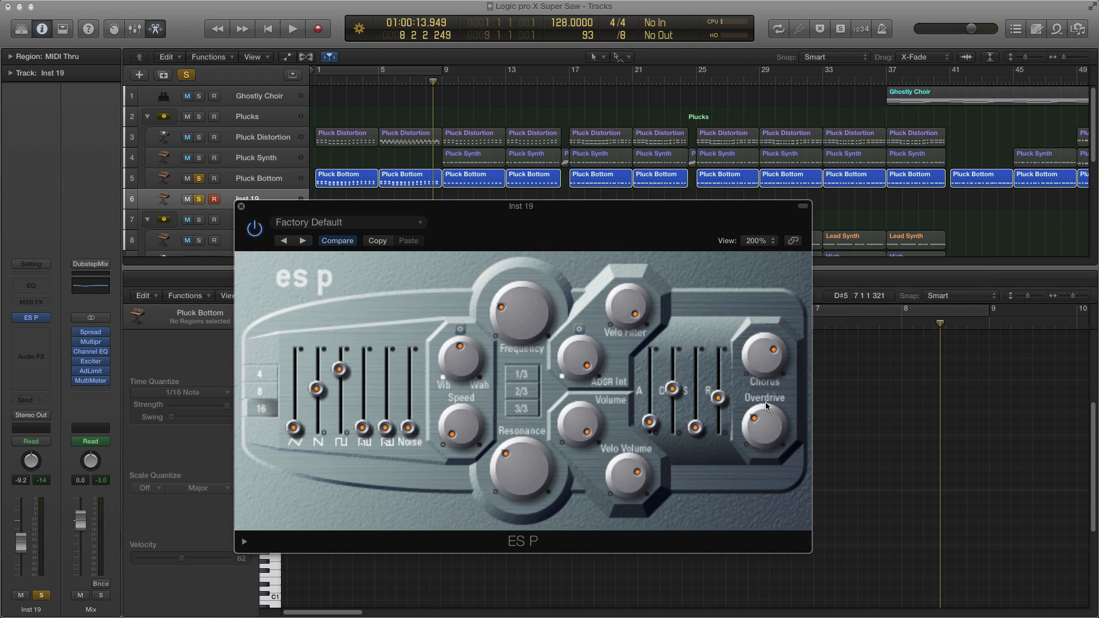
drag(769, 441, 765, 426)
key(g)
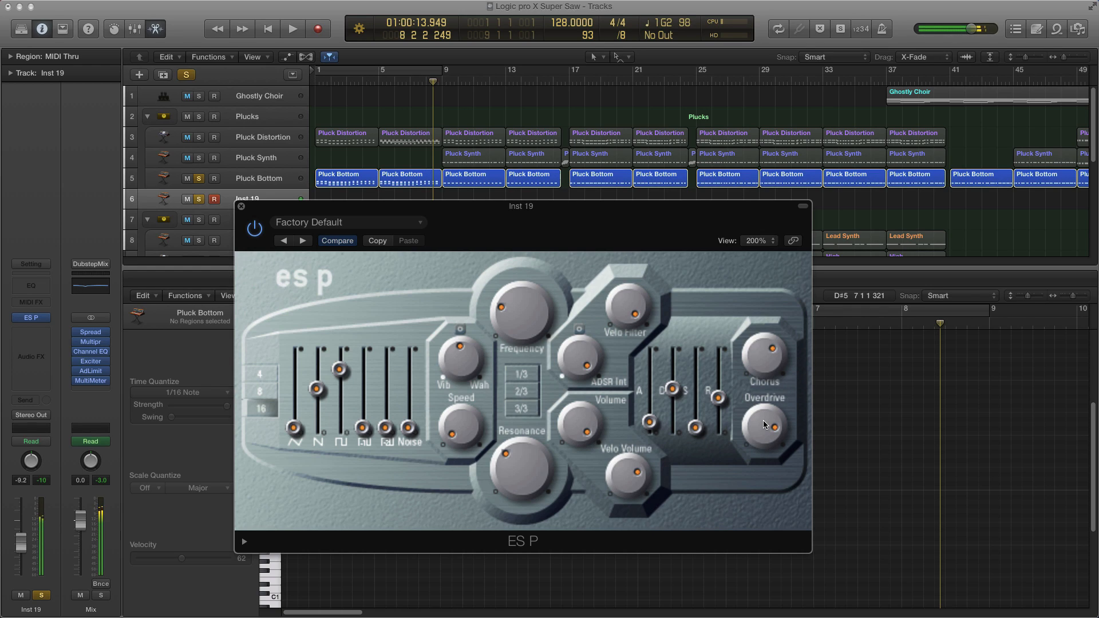
key(h)
key(f)
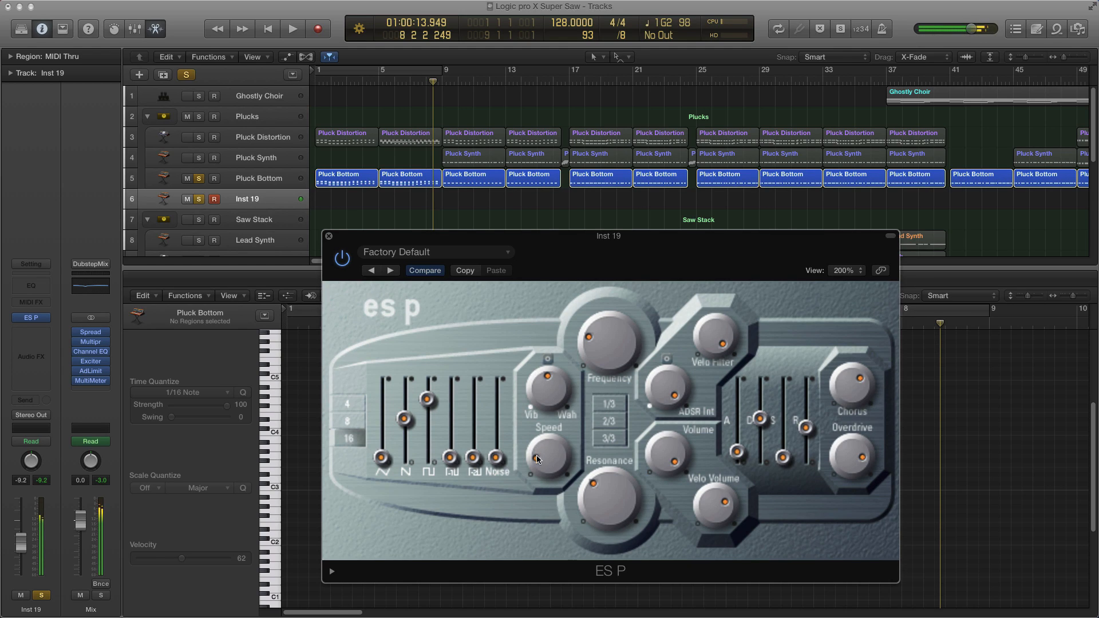
mouse_move(537, 458)
mouse_down()
mouse_move(548, 438)
mouse_move(543, 456)
mouse_up()
Step: Close the ES P window, copy the first two Pluck Bottom regions onto the Inst 19 track, and play them back
drag(334, 235, 366, 217)
click(360, 218)
drag(329, 161, 422, 177)
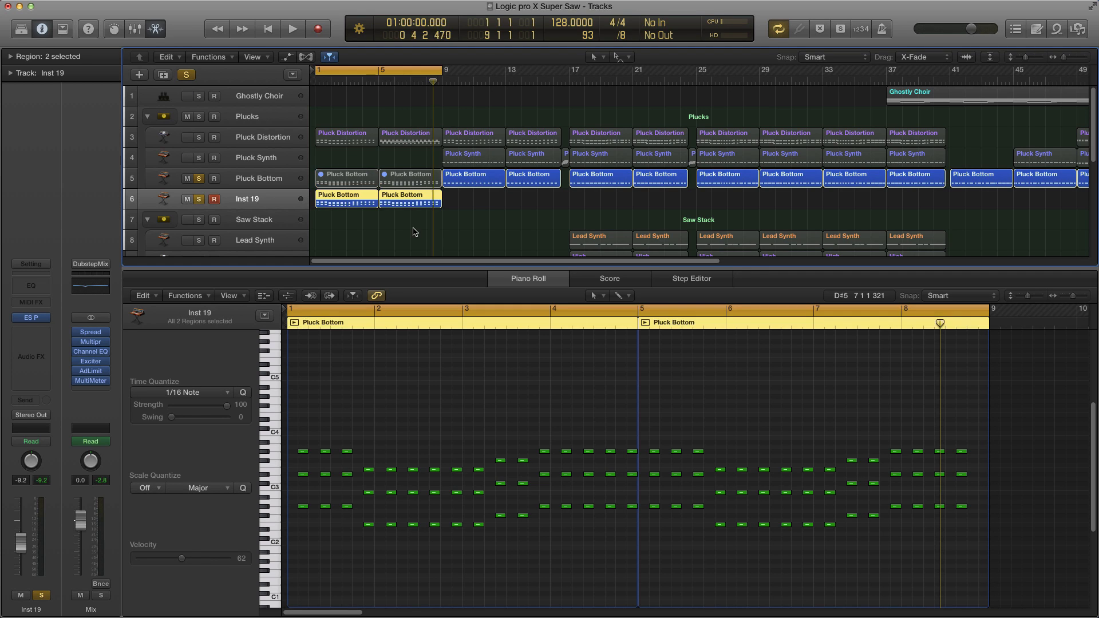
key(space)
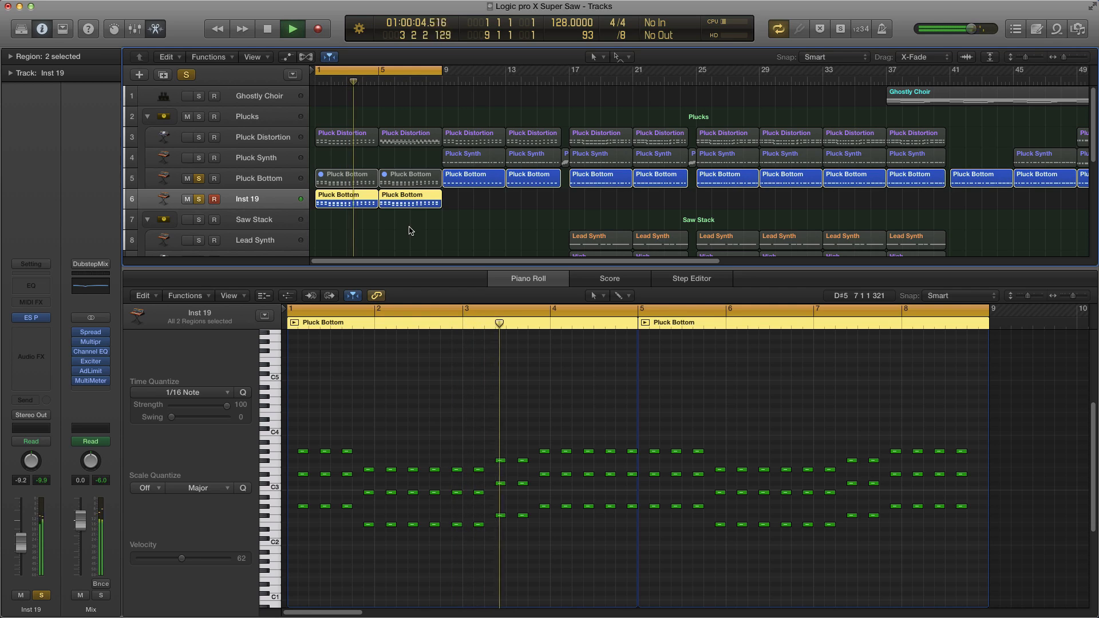
key(space)
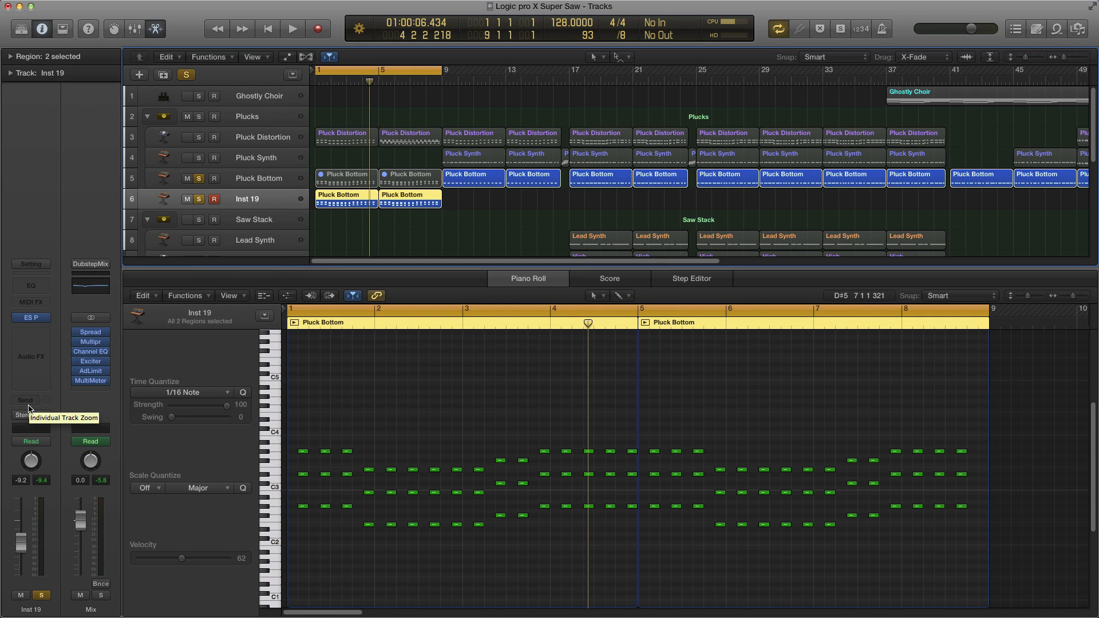
Step: Add a send from Inst 19 to Bus 4 (Short Verb) and adjust its send level
click(31, 401)
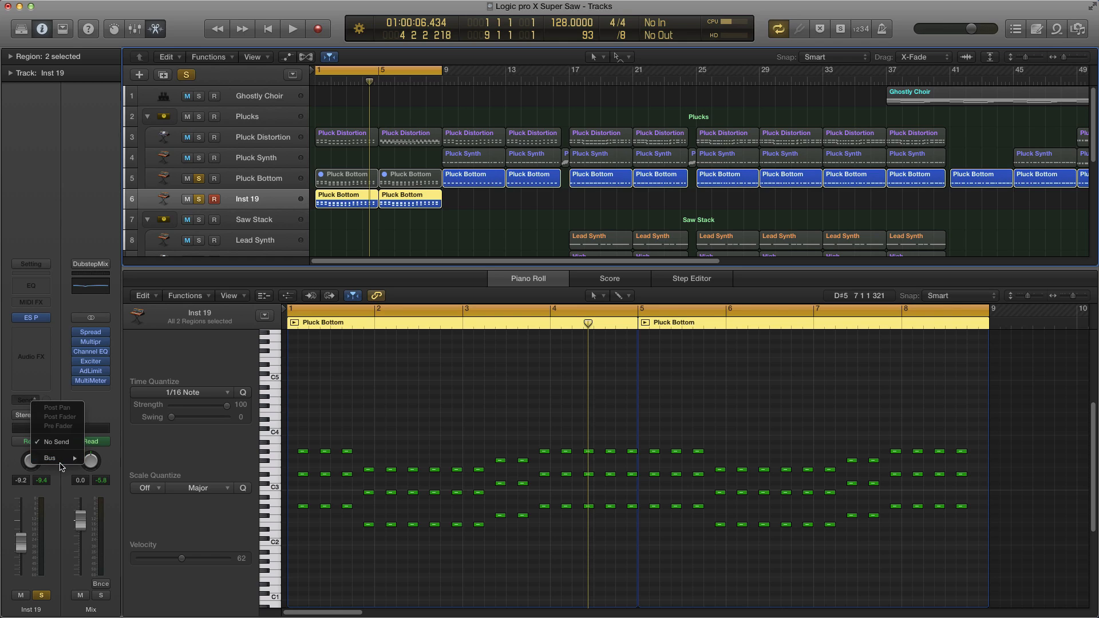
mouse_move(62, 462)
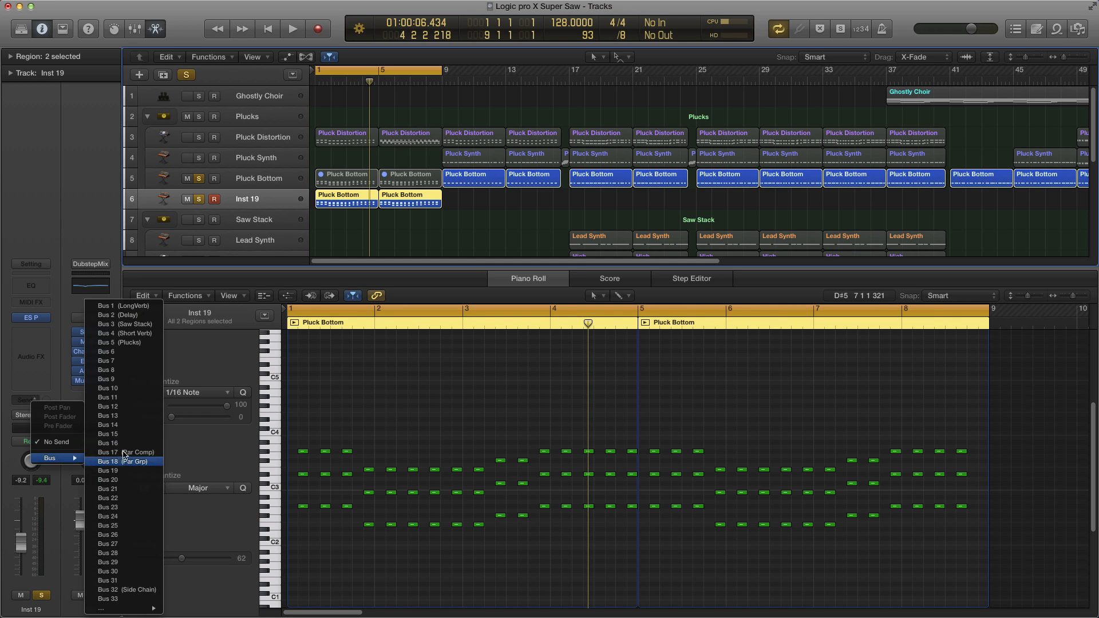
click(126, 334)
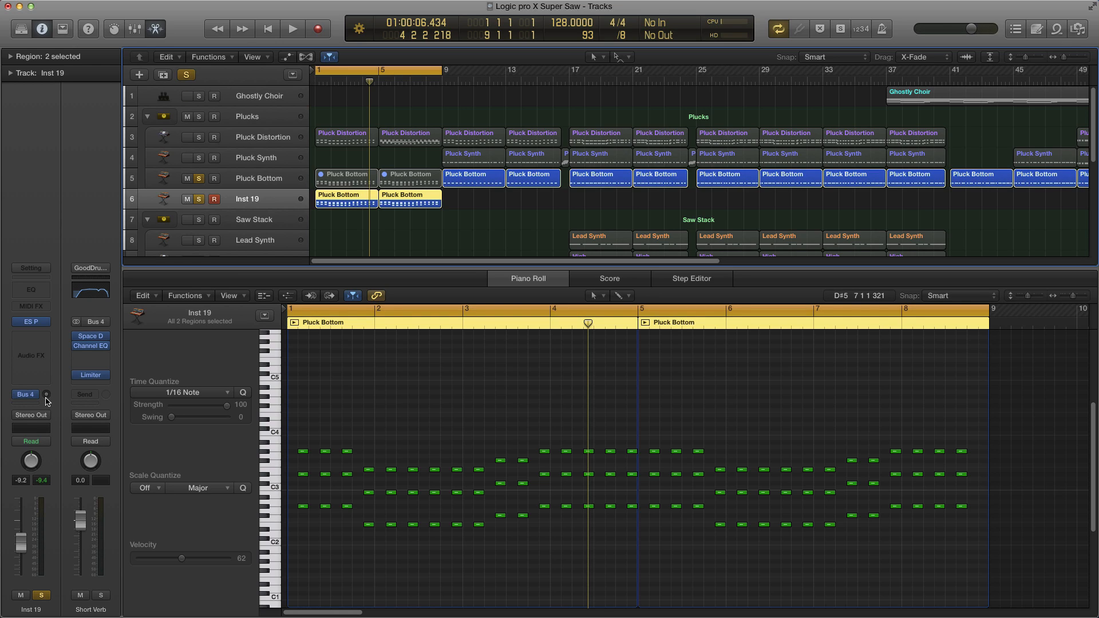
alt+click(46, 395)
drag(53, 426, 58, 452)
Step: Open the Short Verb aux's Space Designer reverb and browse its Drum Reverbs presets
mouse_move(87, 371)
click(94, 338)
click(63, 332)
click(92, 336)
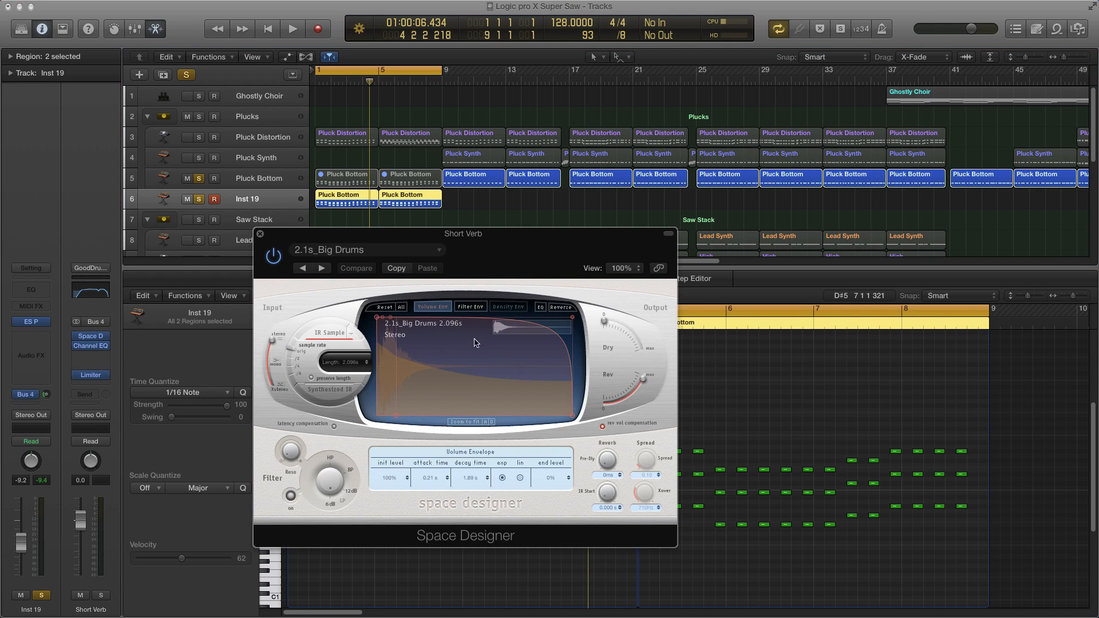
click(369, 250)
mouse_move(368, 487)
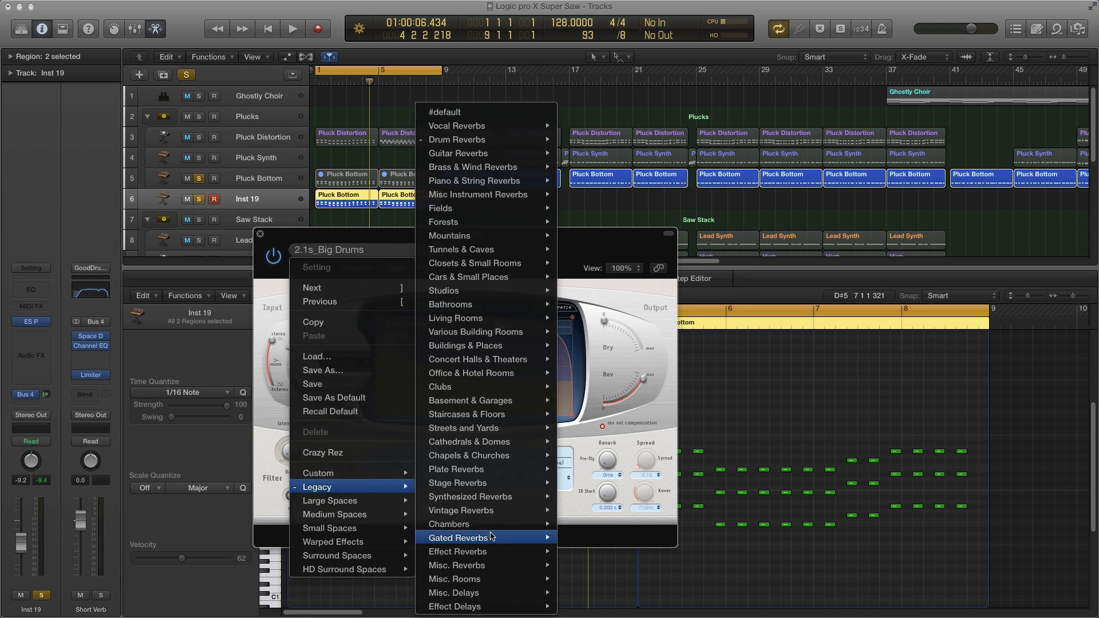
mouse_move(483, 139)
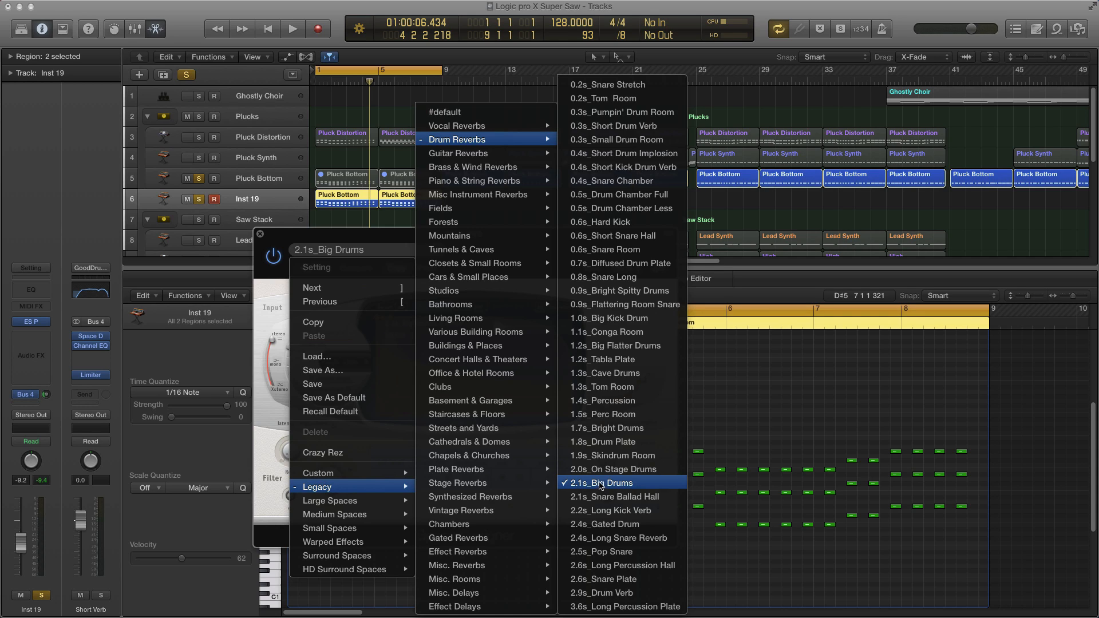
click(265, 285)
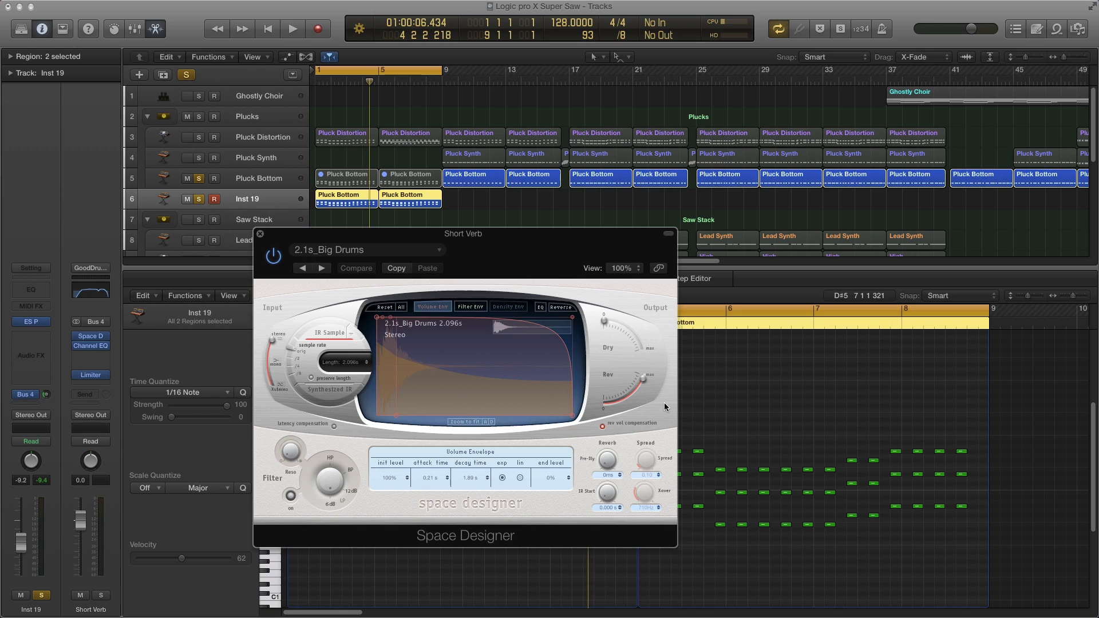
Step: Lower the Space Designer's Rev output level and close the plugin window
drag(640, 376, 626, 397)
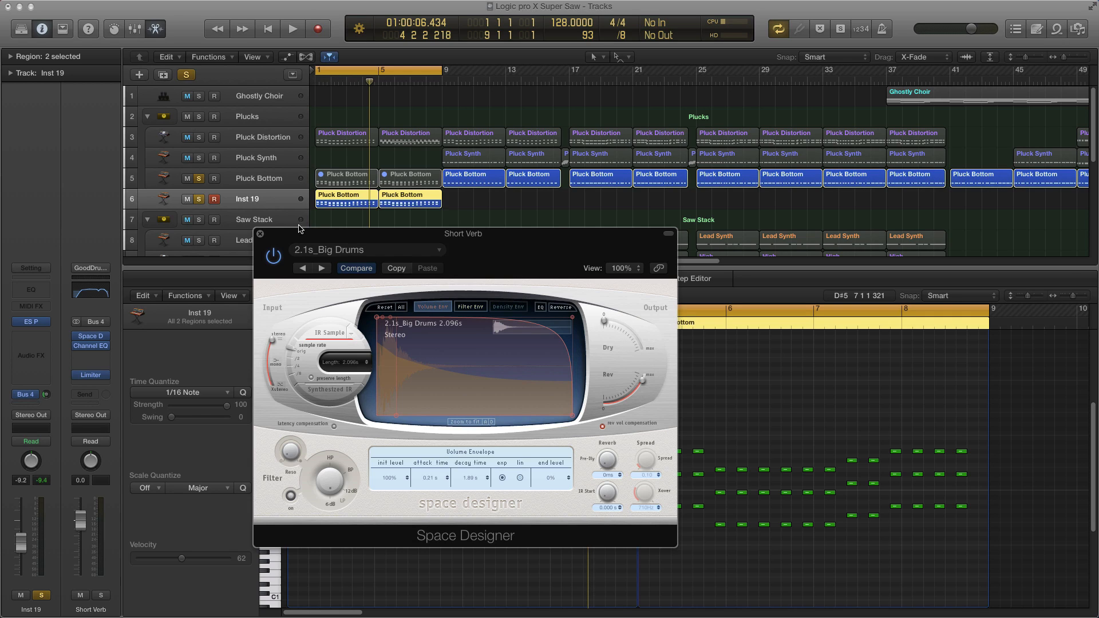
click(260, 234)
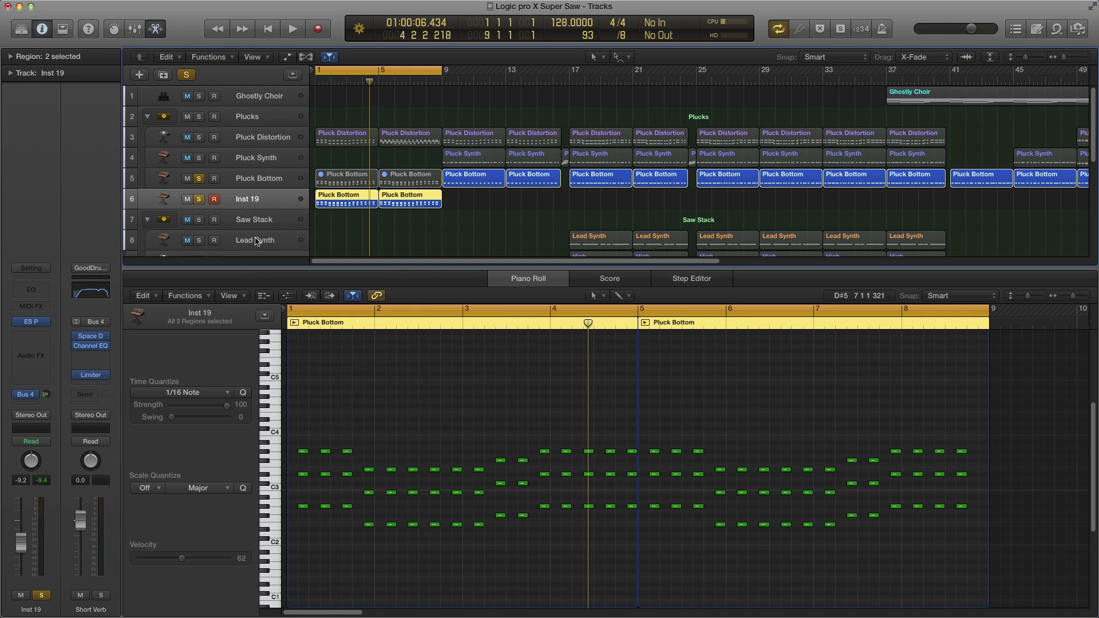
Step: Open the Short Verb aux's Channel EQ to inspect its curve, then close it
click(91, 346)
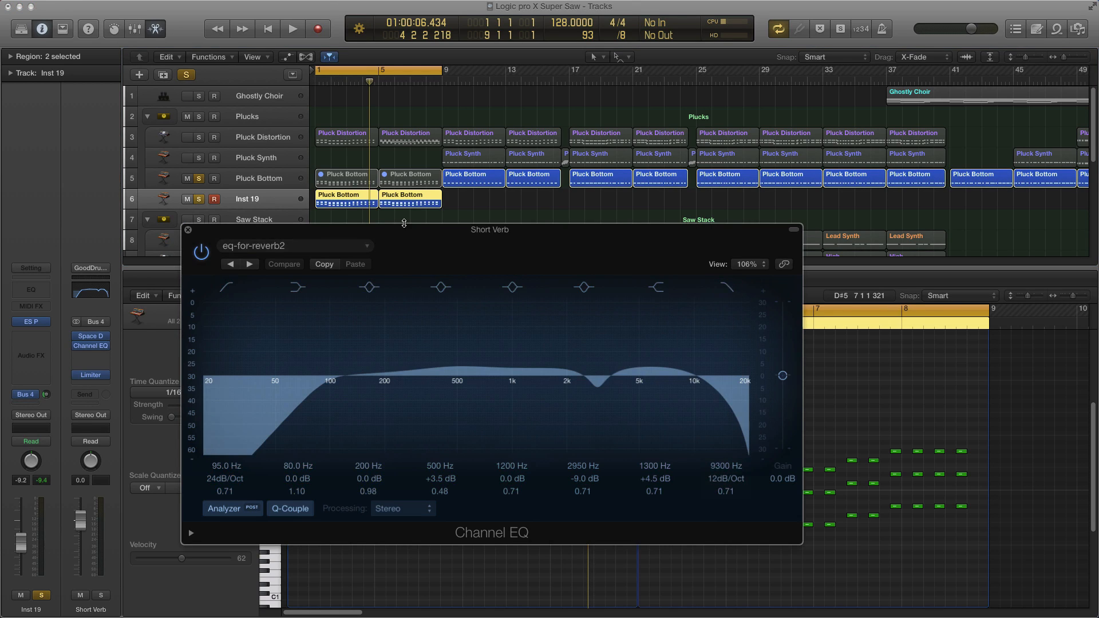
drag(358, 234, 538, 236)
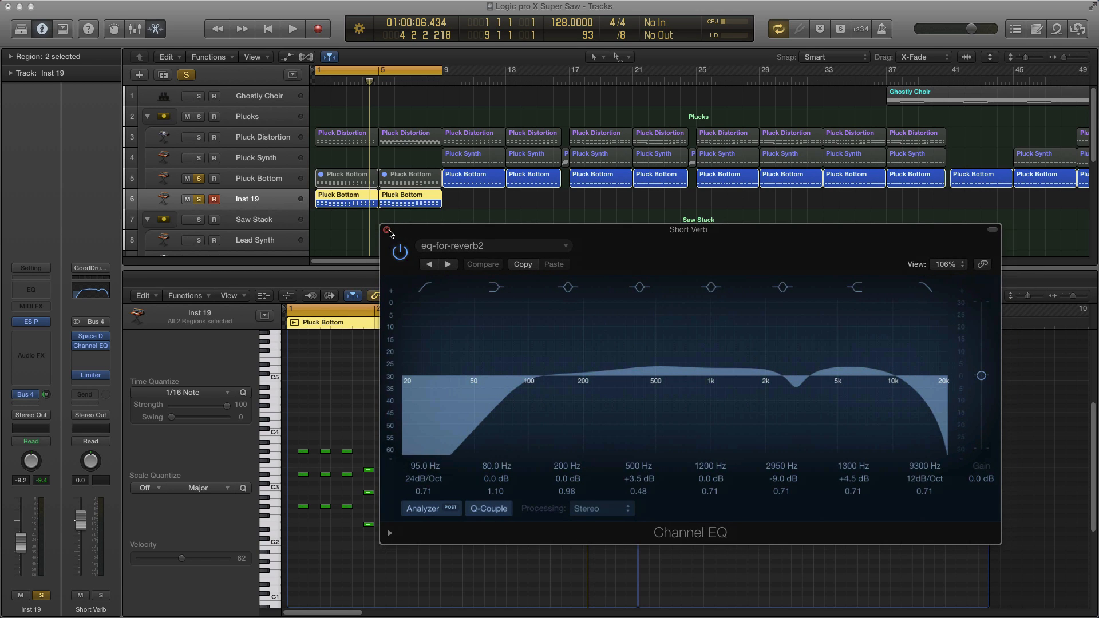
click(371, 233)
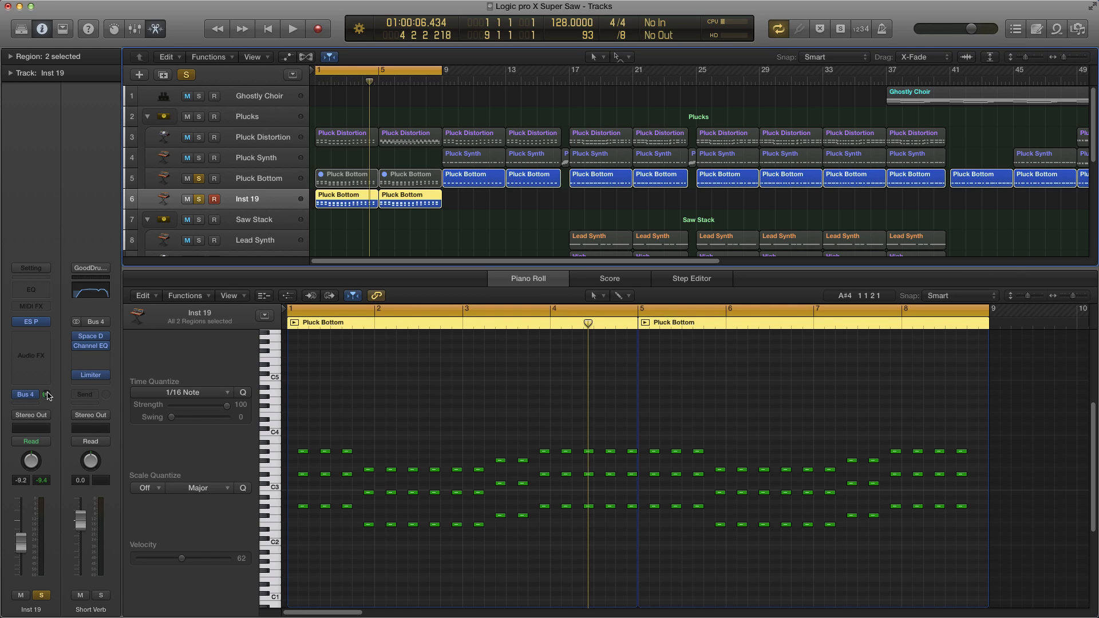
Step: Play back the layered Inst 19 regions with the reverb send and reopen Musical Typing
click(475, 399)
key(space)
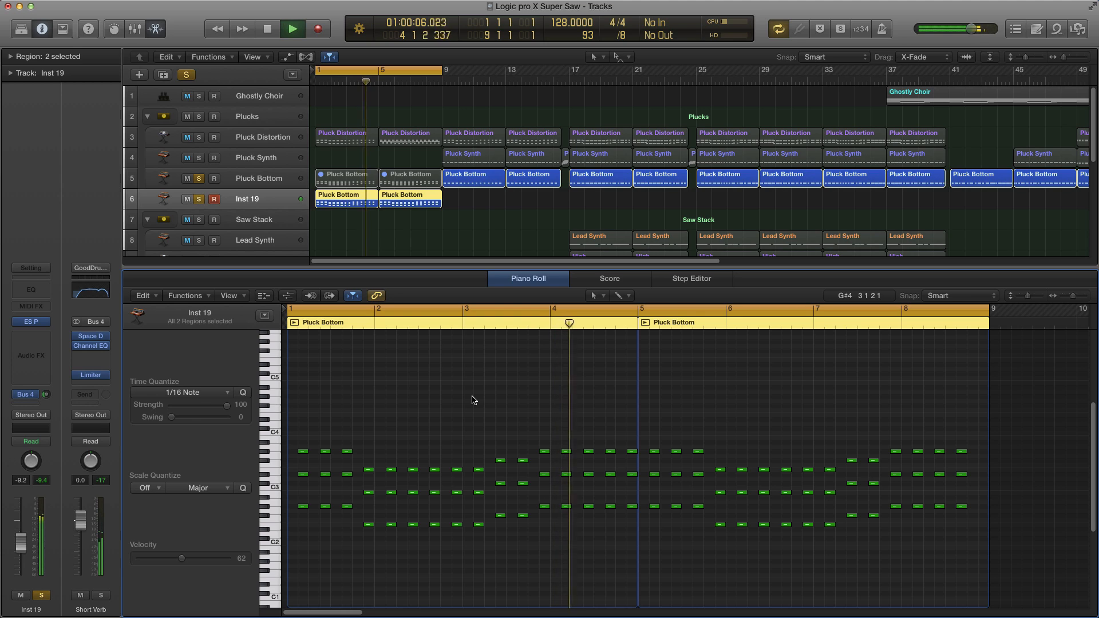
key(space)
key(super+k)
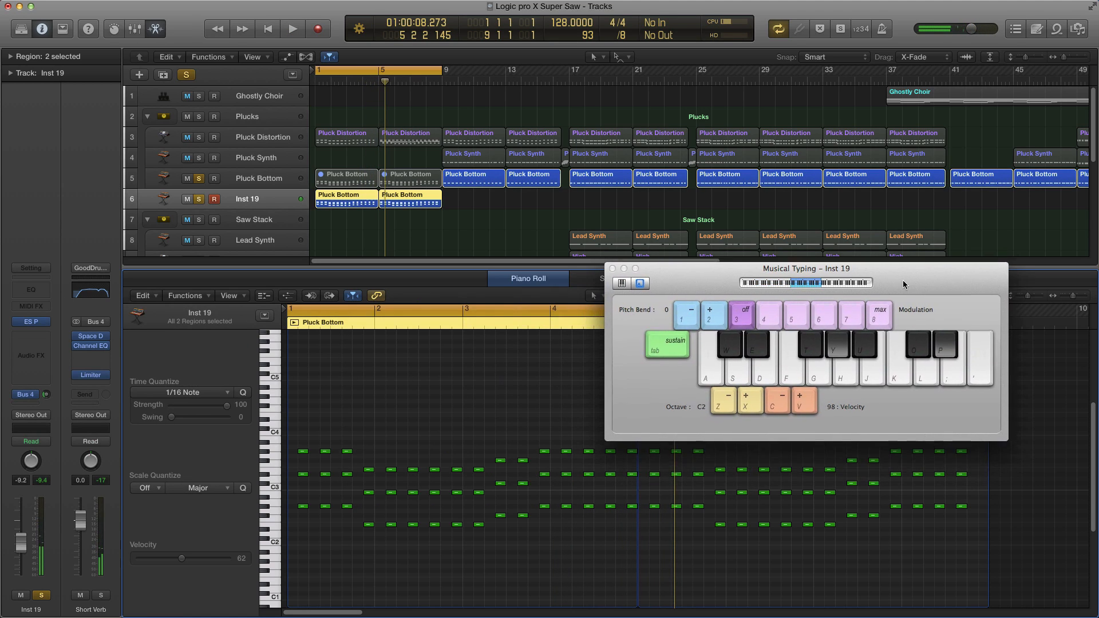
Step: Add a second send from Inst 19 to Bus 2 (Delay) and adjust its send level
click(32, 405)
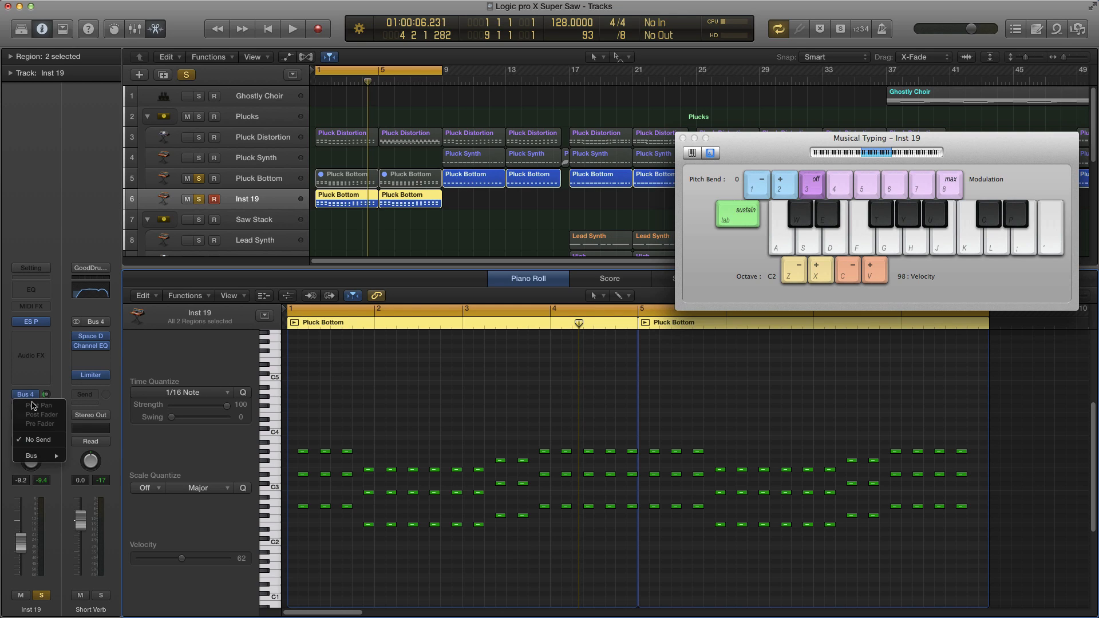
mouse_move(32, 455)
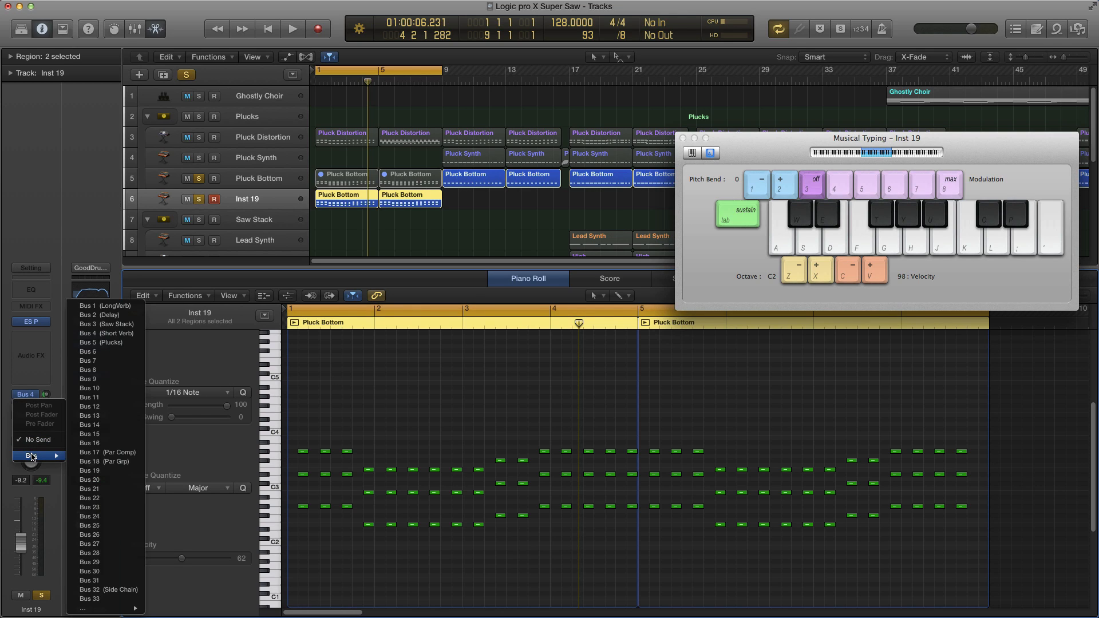
click(115, 333)
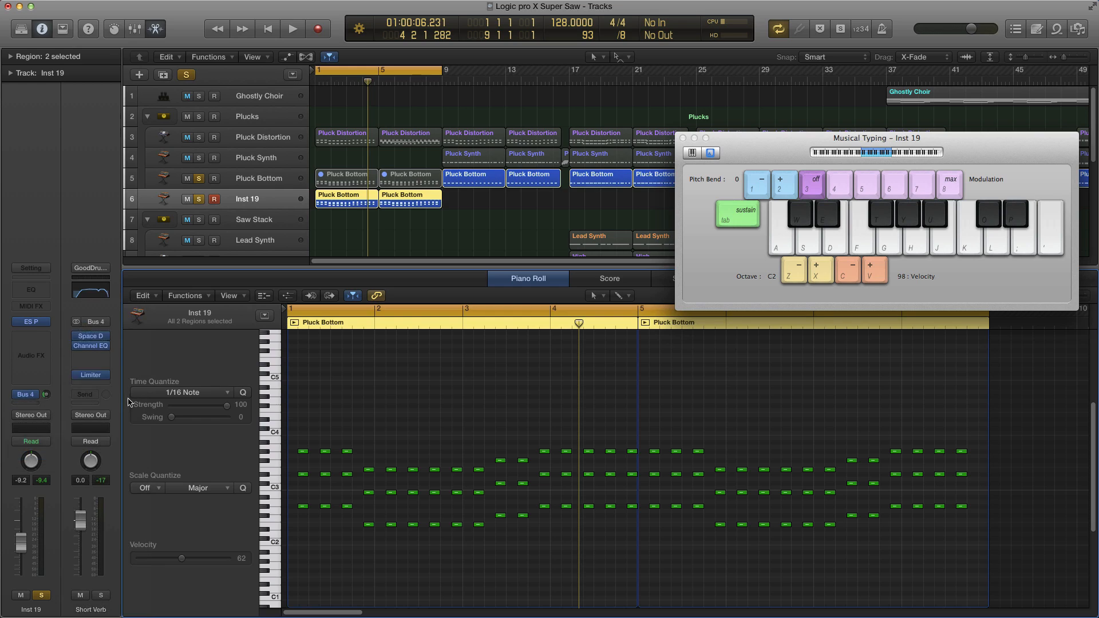
drag(47, 395, 47, 392)
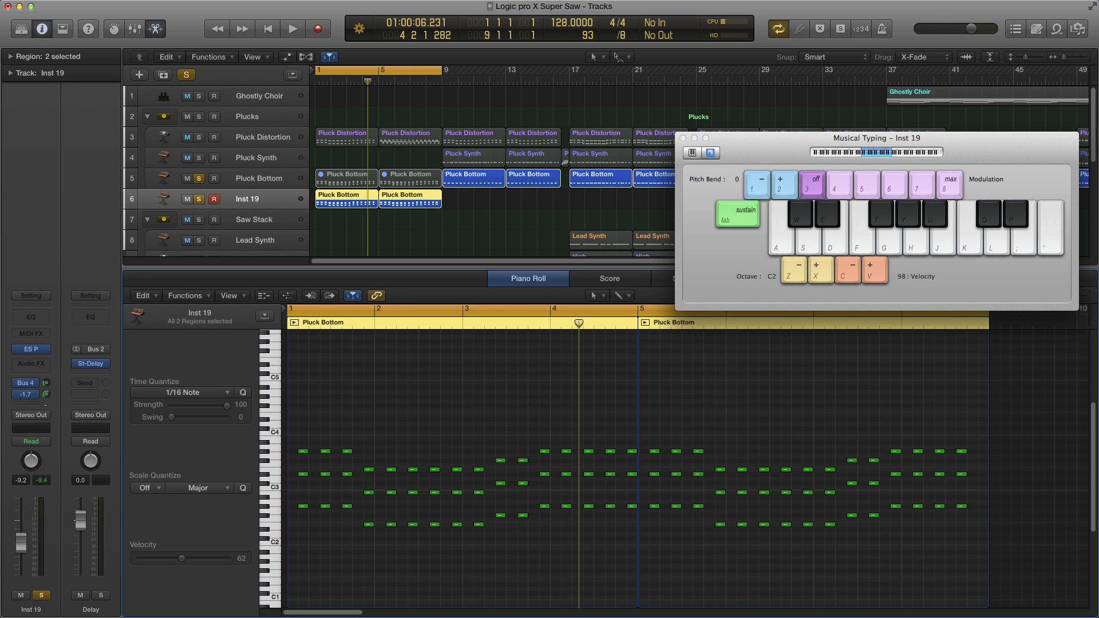
alt+click(47, 395)
drag(48, 395, 49, 392)
Step: Open the Delay aux's Stereo Delay plugin to inspect its settings, then close it
click(92, 365)
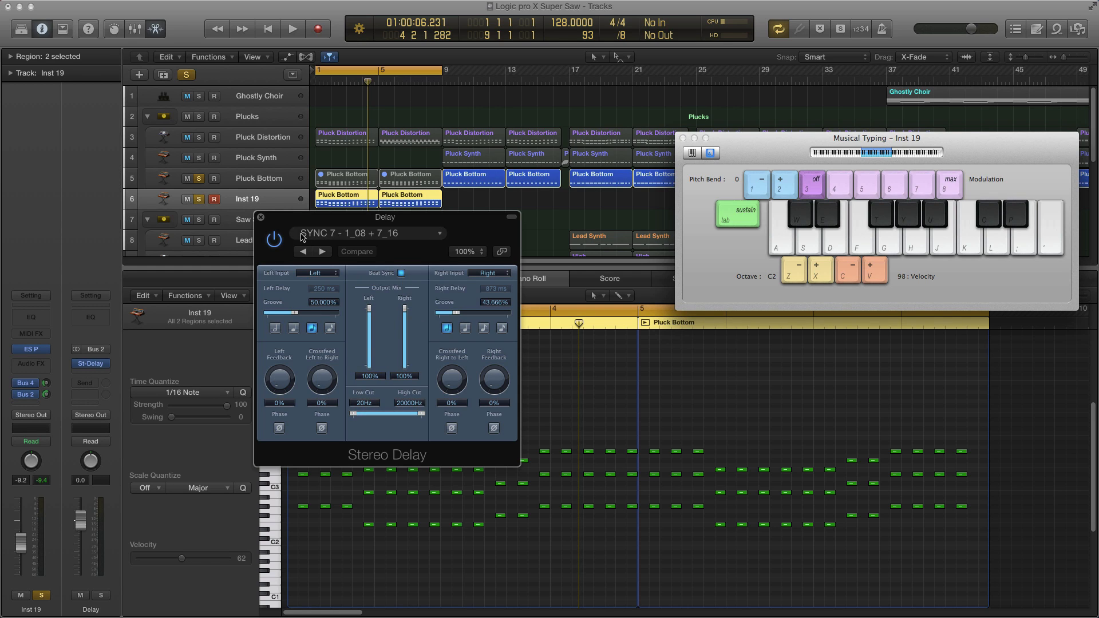
drag(299, 222, 313, 234)
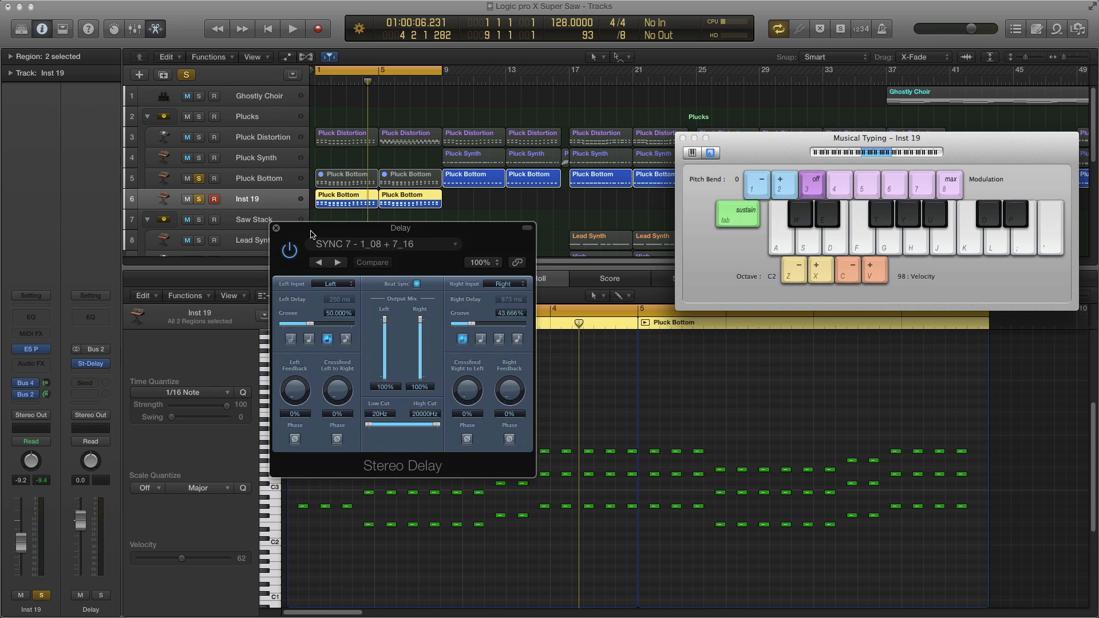
click(276, 229)
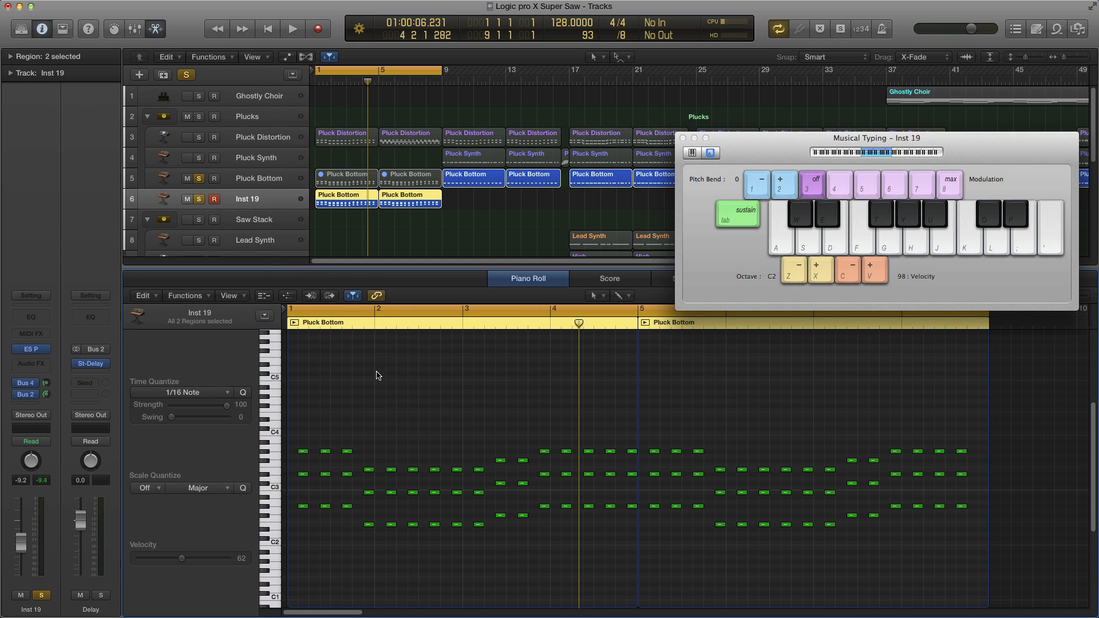
Step: Play back the layered part with both sends and move the Musical Typing window aside
key(space)
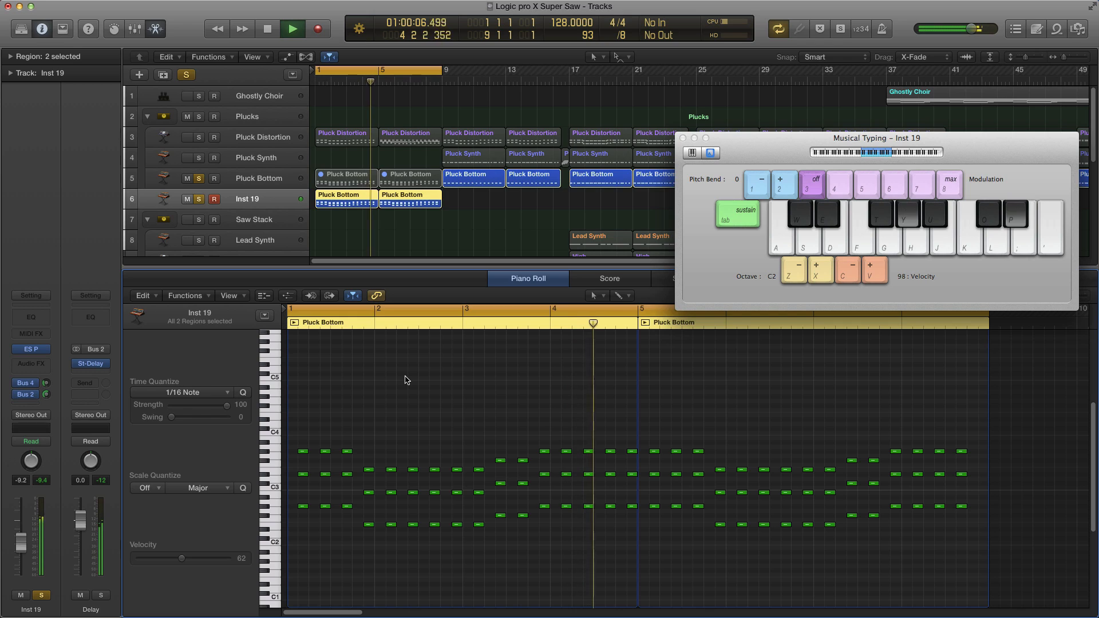
key(space)
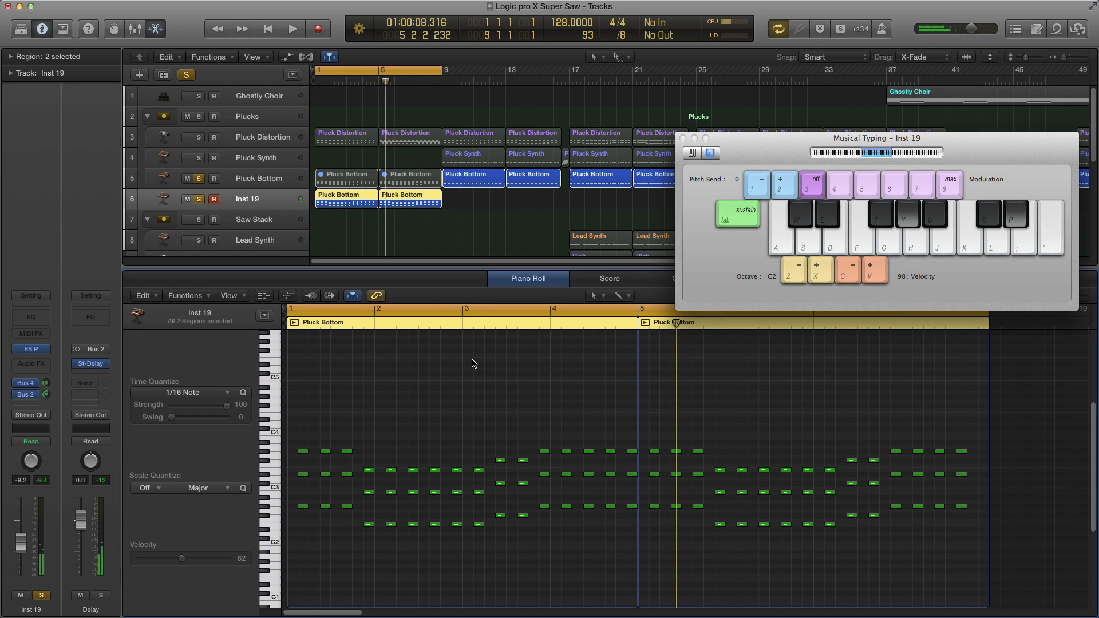
drag(738, 142, 575, 186)
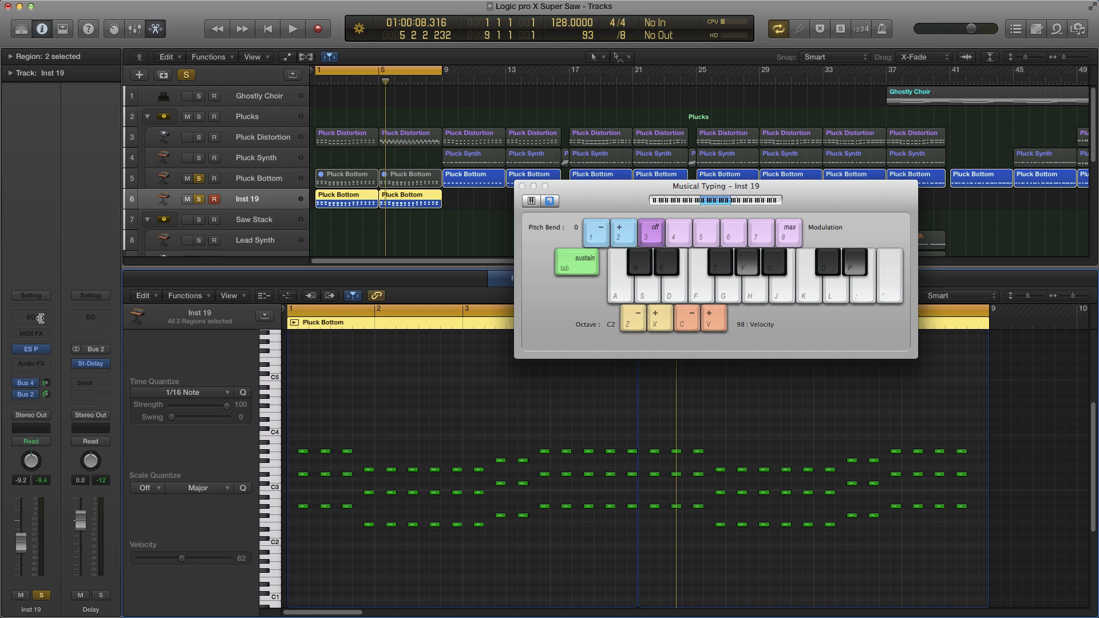
Step: Insert a Channel EQ on Inst 19 with an 86 Hz 36dB/Oct low cut, +3.0 dB at 1140 Hz, and 2950 Hz high cut
click(46, 319)
drag(329, 304, 674, 229)
drag(324, 462, 417, 483)
mouse_move(826, 460)
mouse_down()
mouse_move(827, 497)
mouse_move(825, 446)
mouse_move(825, 464)
mouse_up()
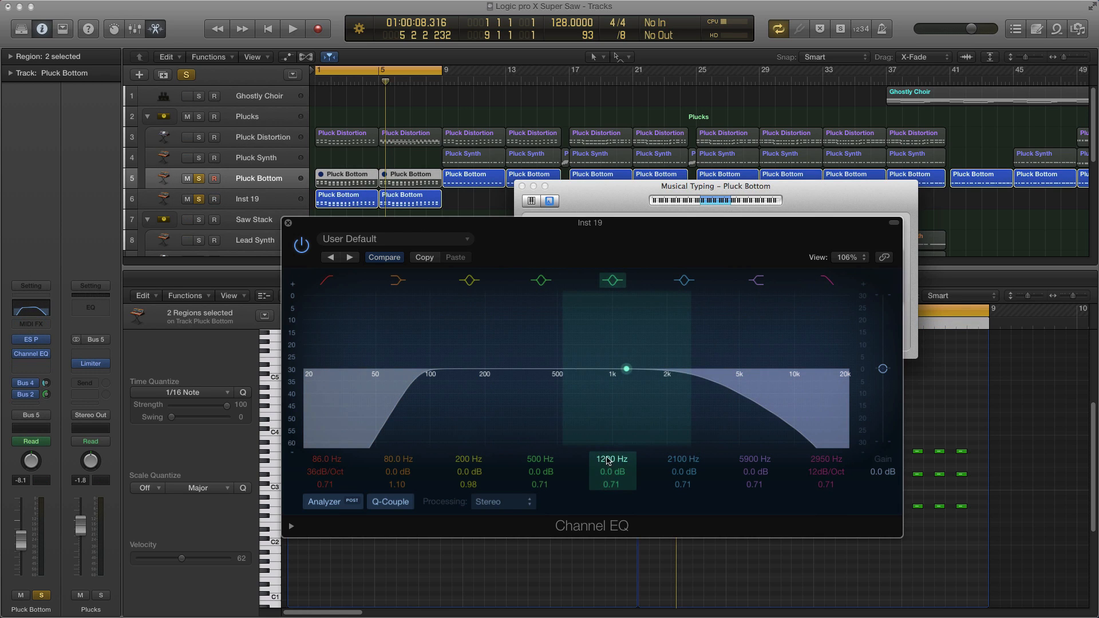
mouse_move(610, 459)
mouse_down()
mouse_move(611, 497)
mouse_move(611, 479)
mouse_up()
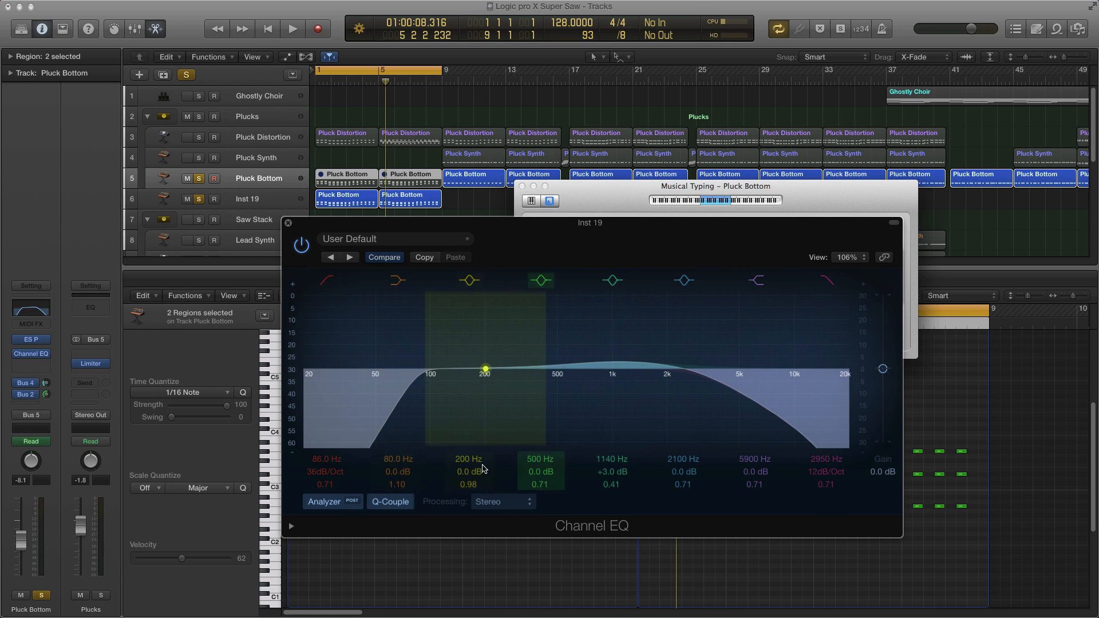
Step: Play back the track to audition the EQ, then close the Channel EQ window
drag(349, 223, 500, 245)
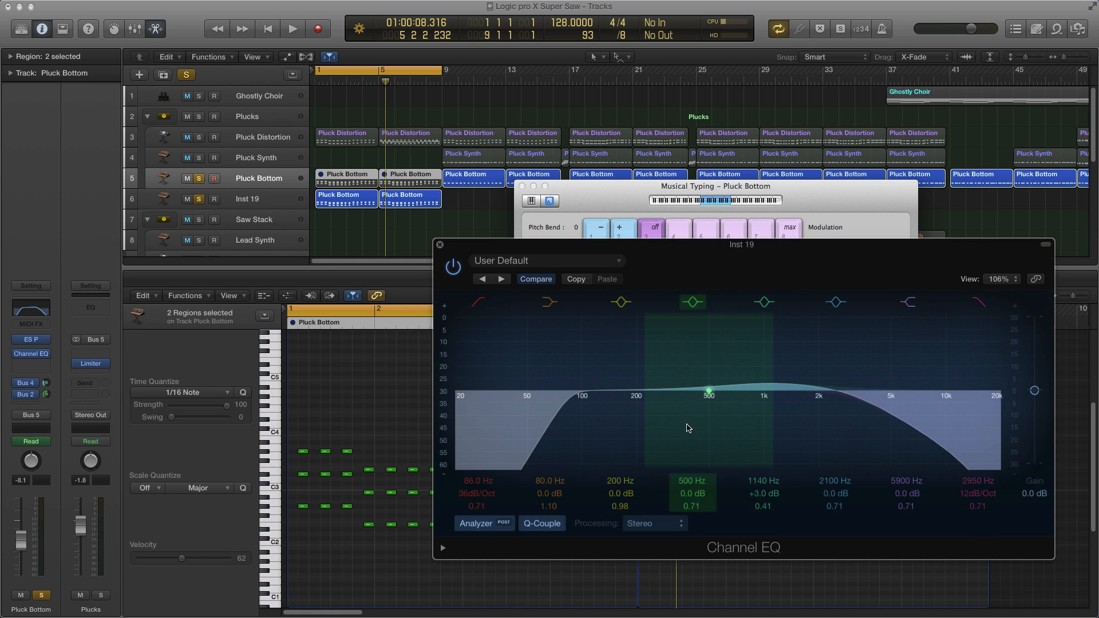
drag(512, 245, 424, 224)
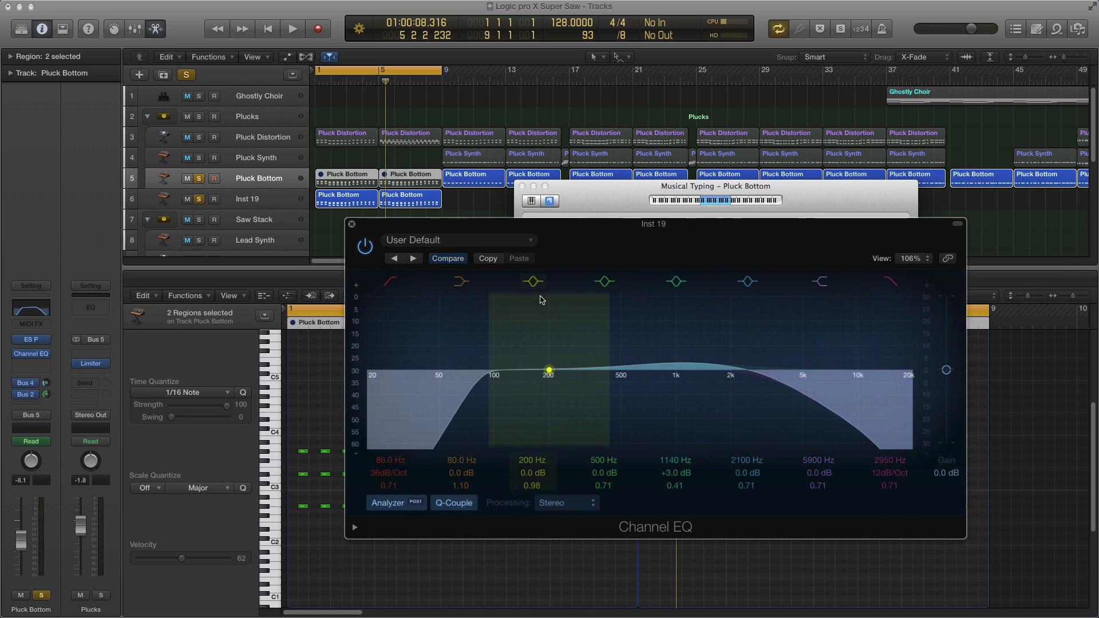
key(space)
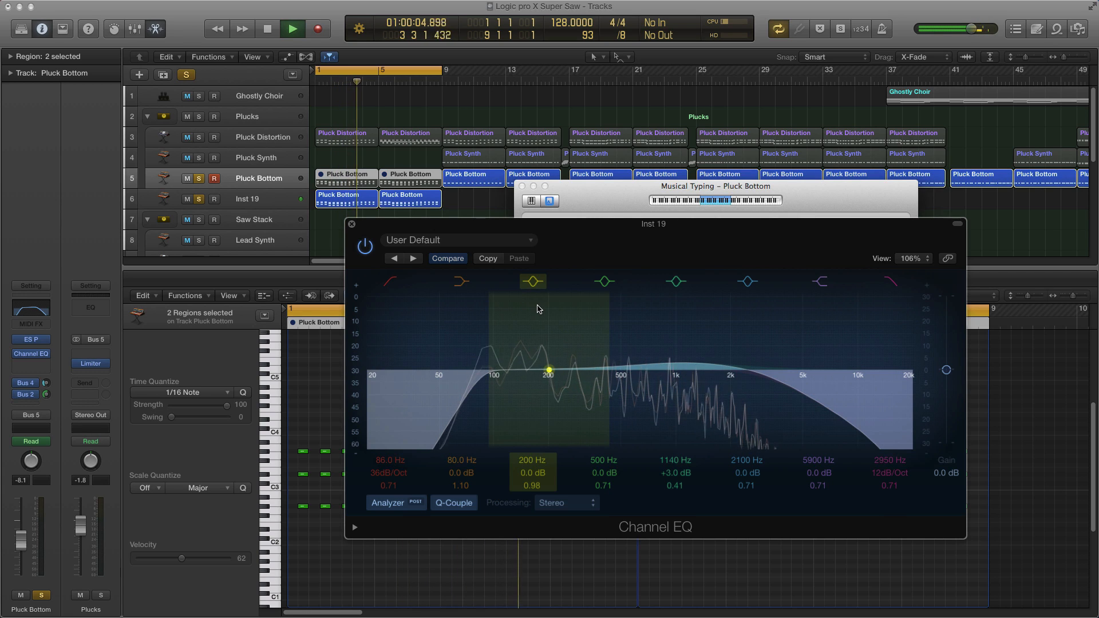
key(space)
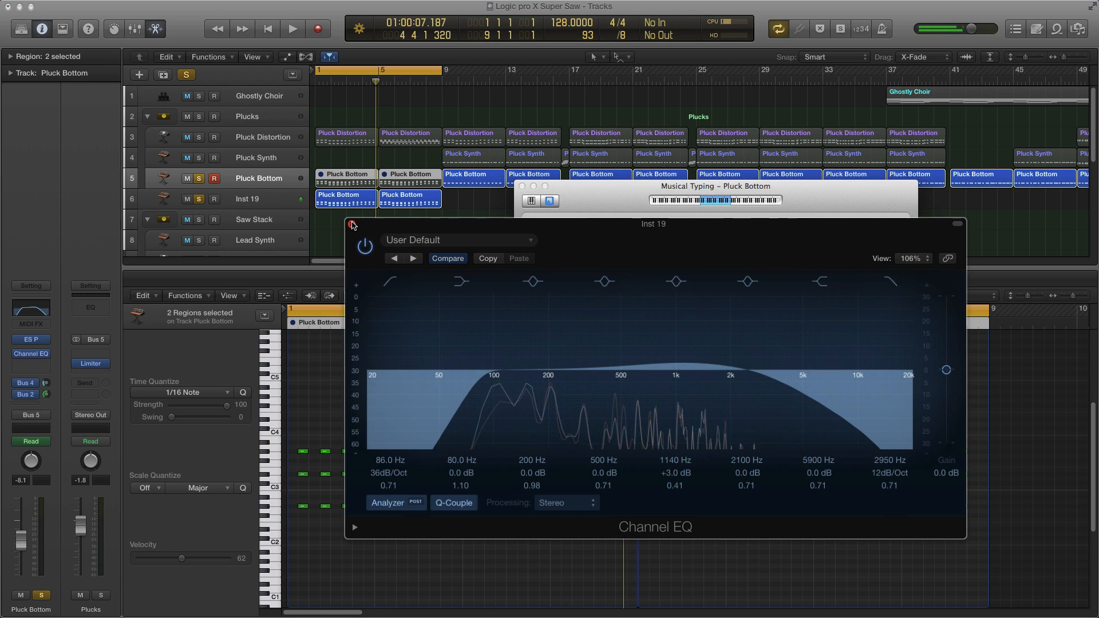
key(super+w)
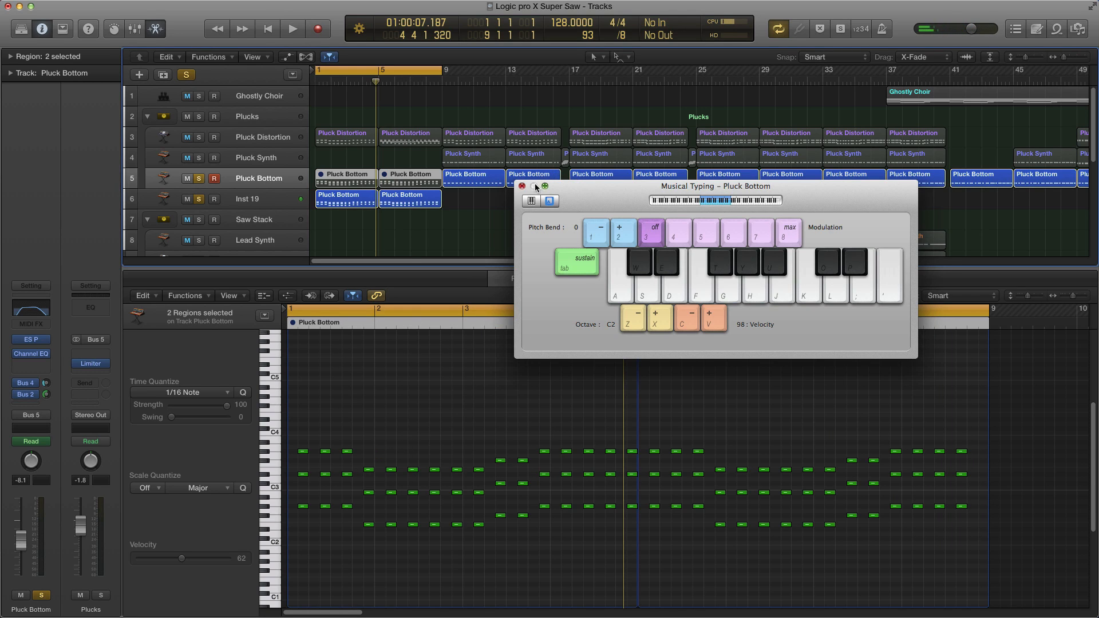
Step: Move the Musical Typing window aside and delete the two Pluck Bottom regions from the Inst 19 track
drag(596, 194, 690, 194)
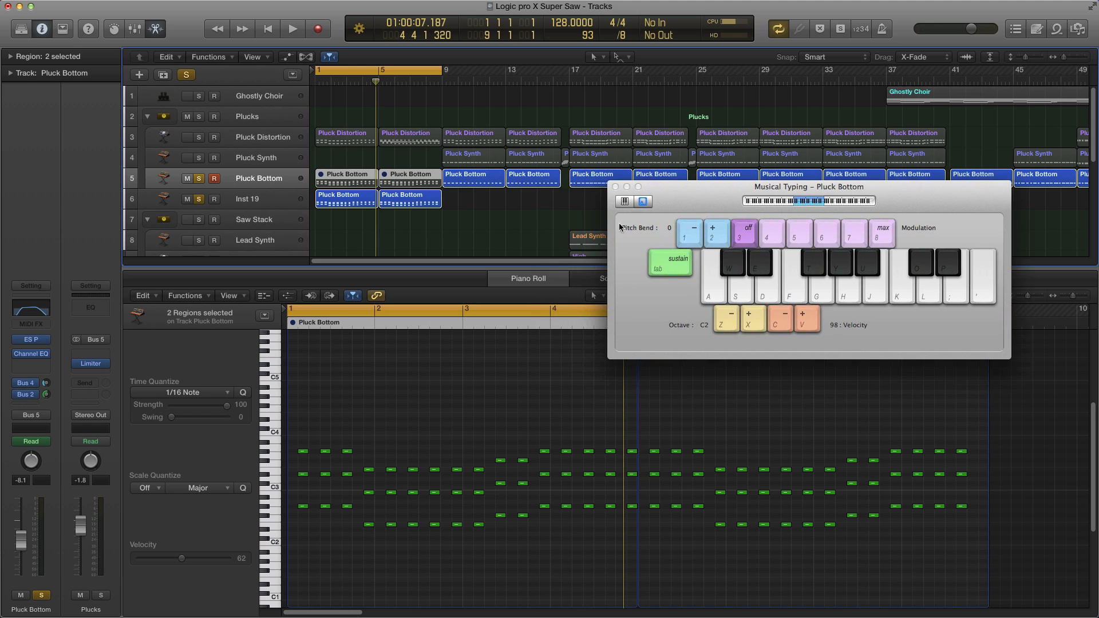
click(375, 225)
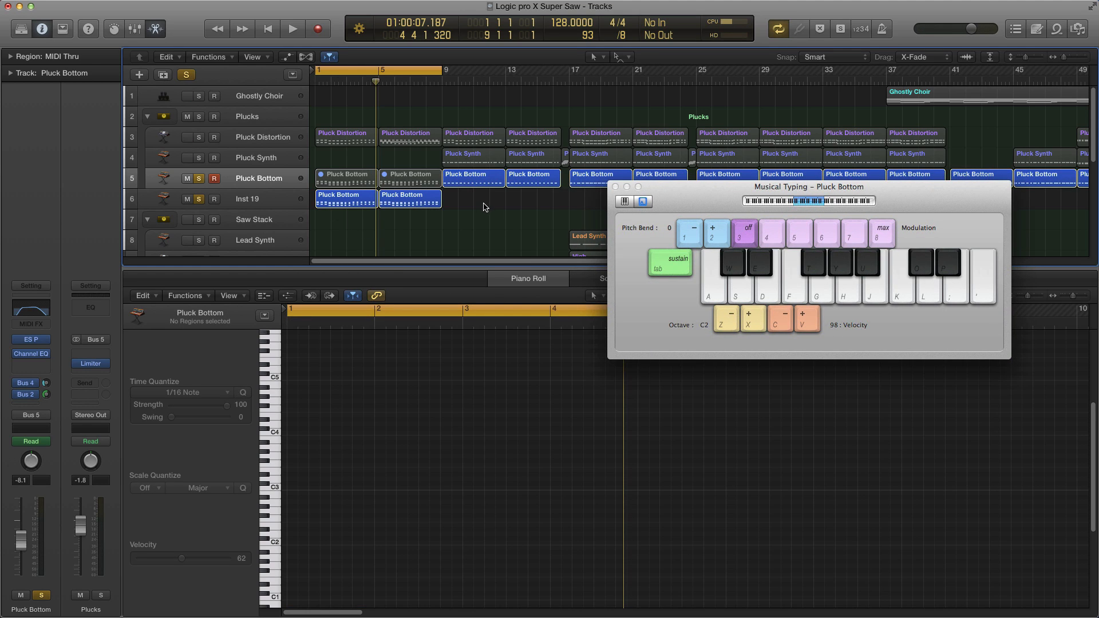
drag(484, 207, 330, 202)
key(Delete)
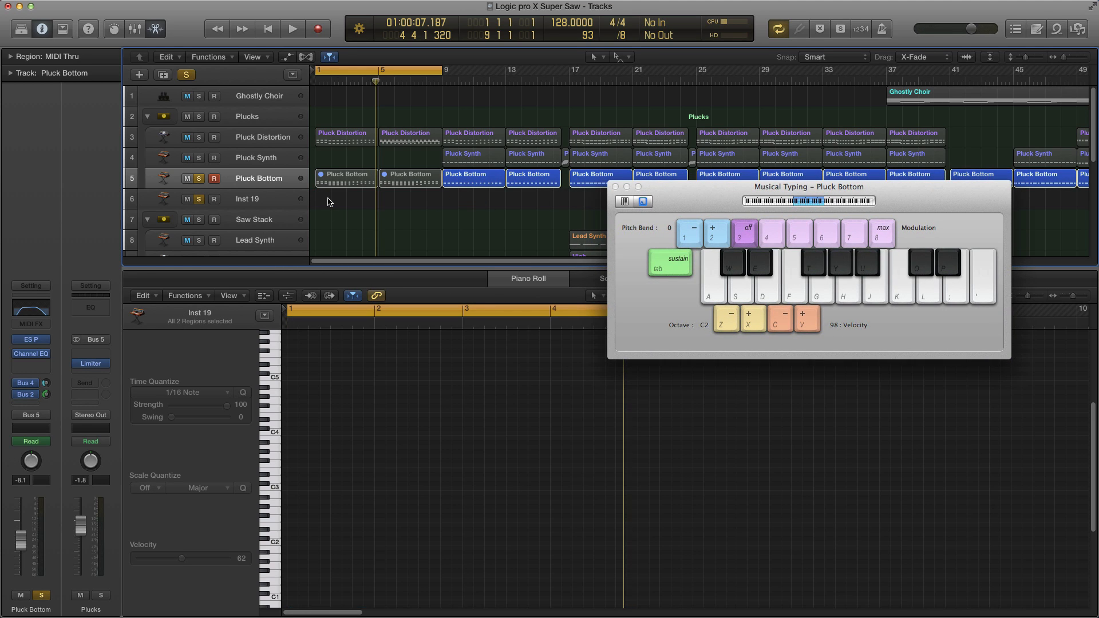
Step: Delete the Inst 19 track and reselect the Pluck Bottom track
click(329, 202)
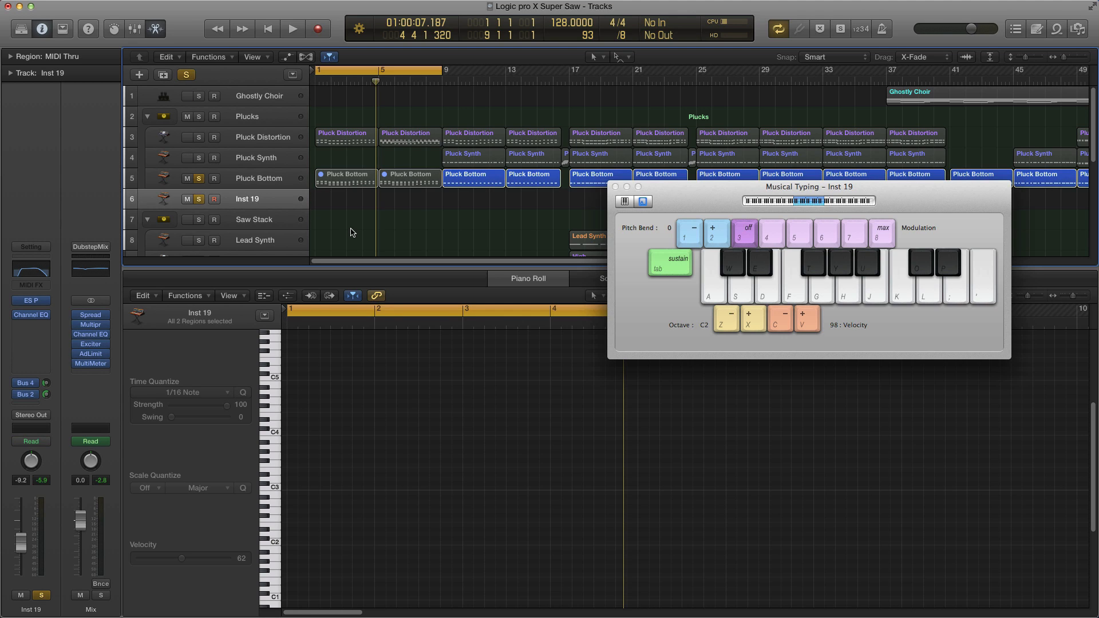
key(super+BackSpace)
click(277, 178)
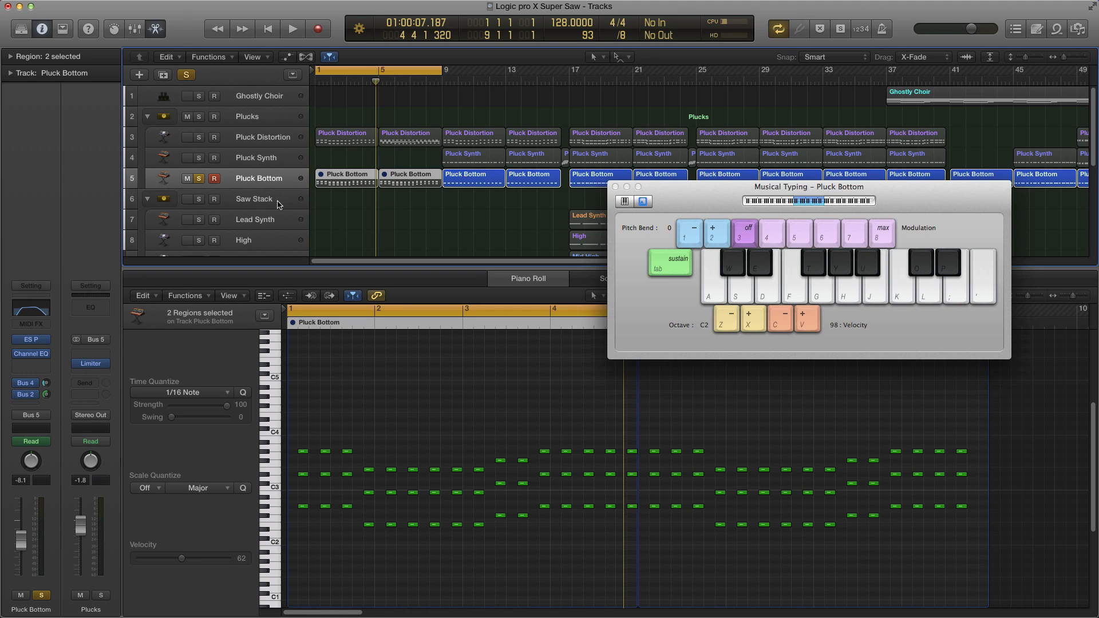
Step: Mute the Pluck Bottom track, remove its solo, and solo the Pluck Distortion track instead
drag(322, 207, 389, 172)
key(ctrl+m)
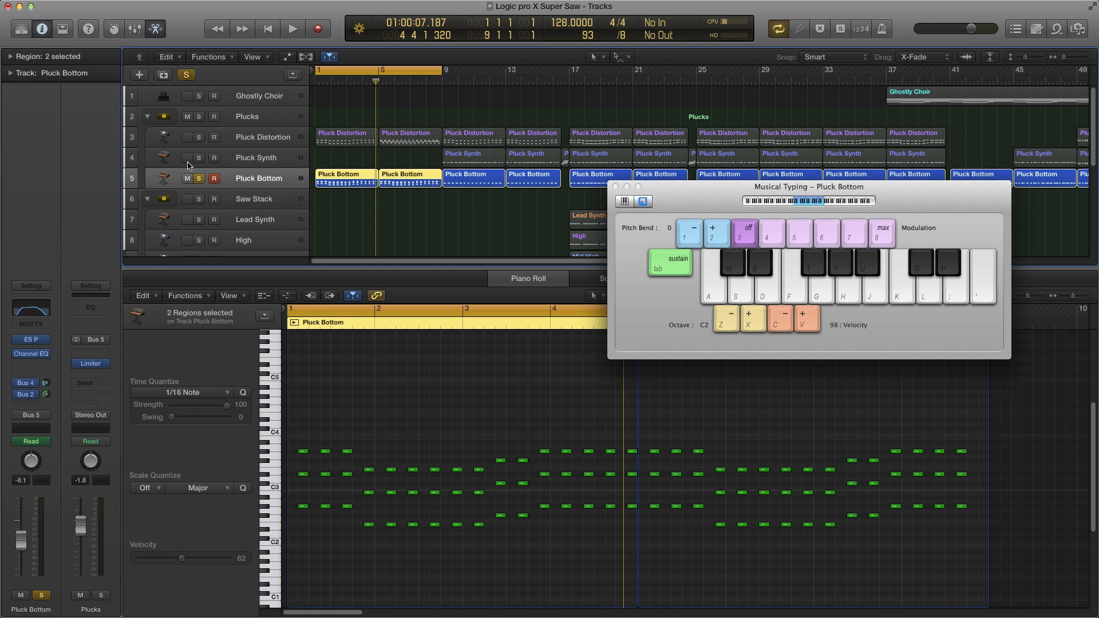
click(199, 179)
click(199, 138)
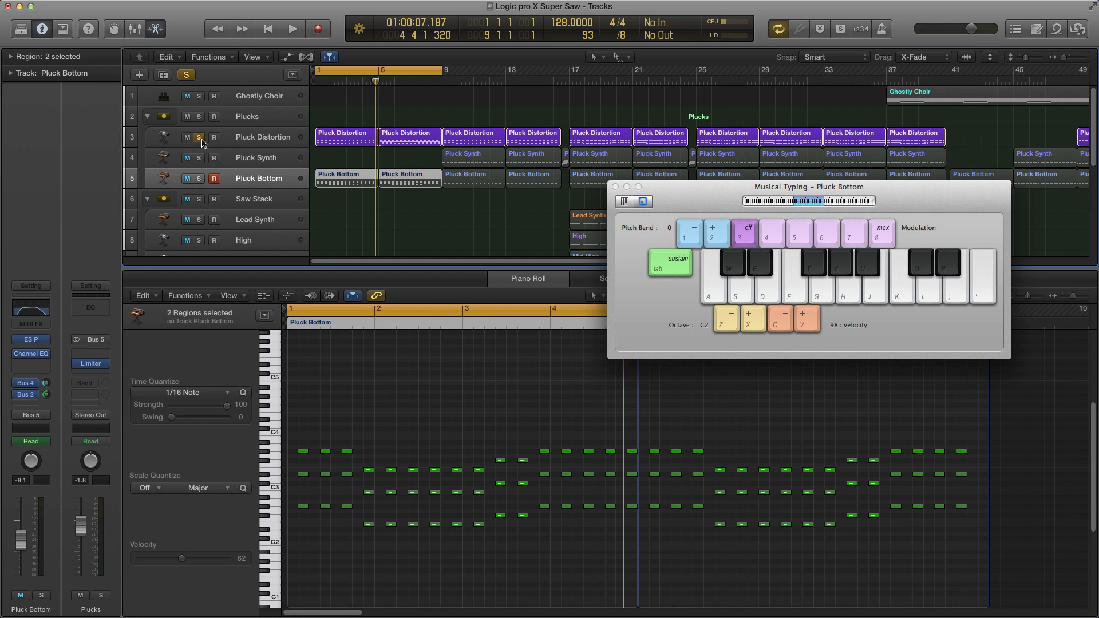
Step: Select the first two Pluck Distortion regions to show their notes and close the Musical Typing window
click(329, 162)
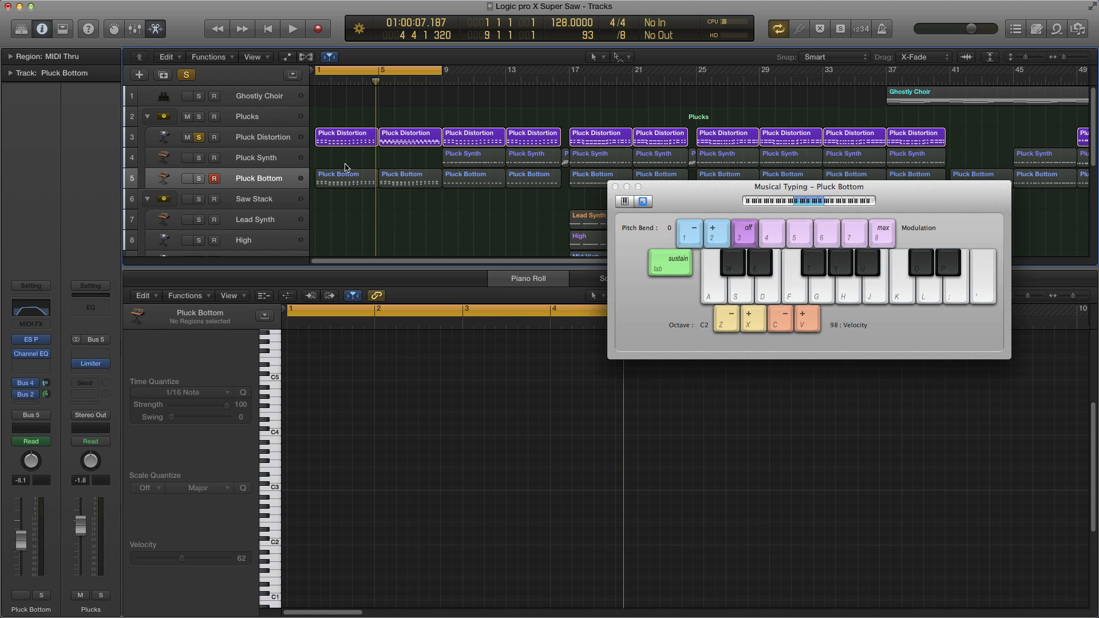
drag(350, 204, 408, 170)
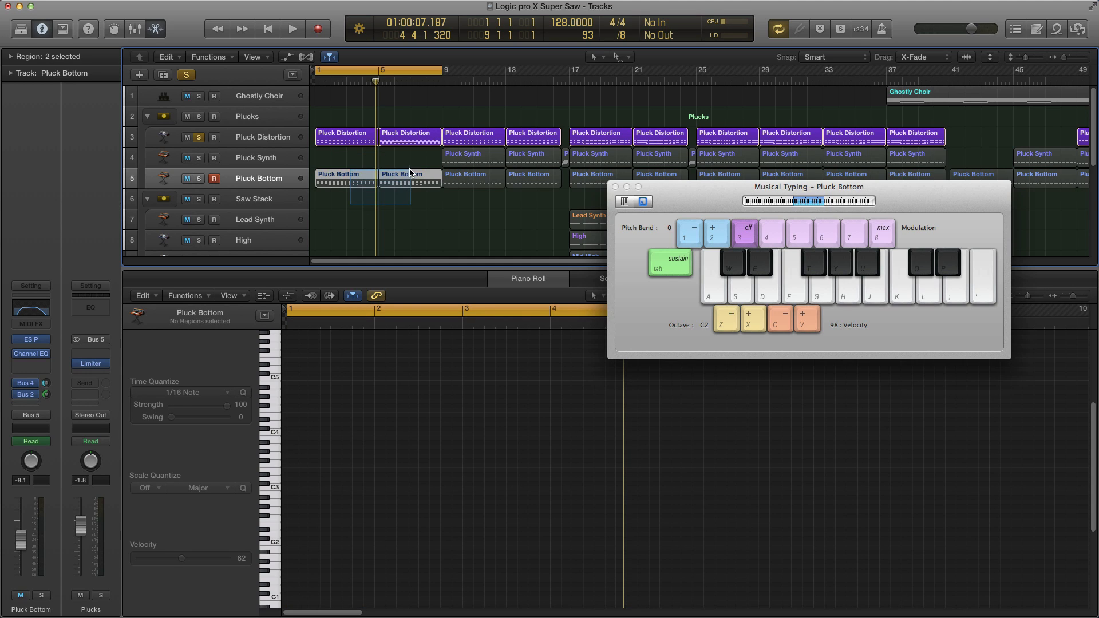
drag(339, 155, 393, 140)
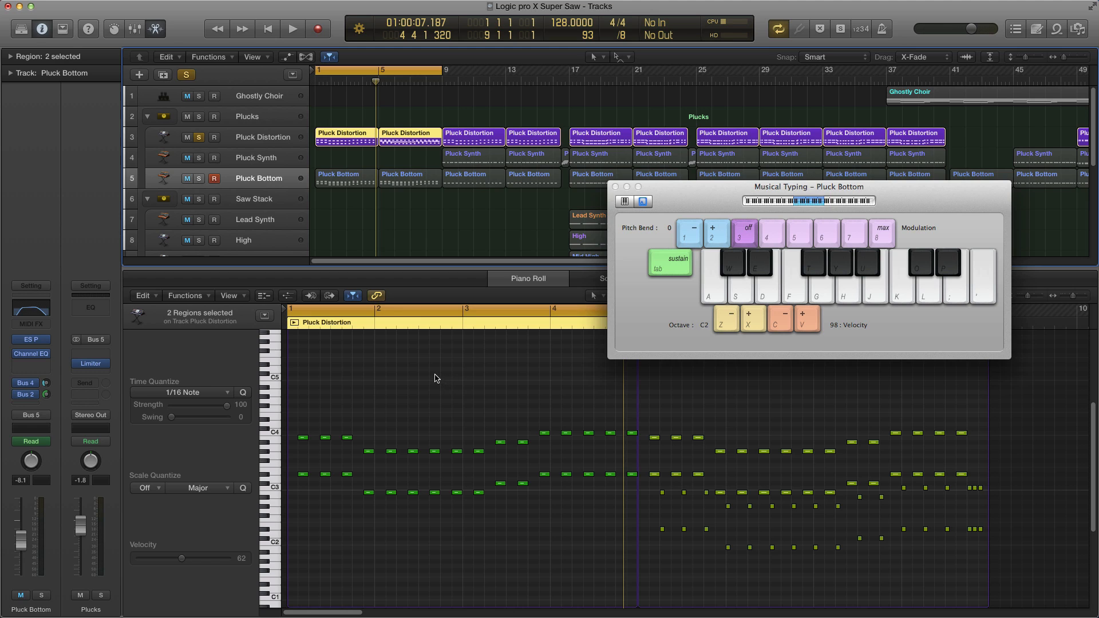
drag(674, 192, 674, 191)
key(super+k)
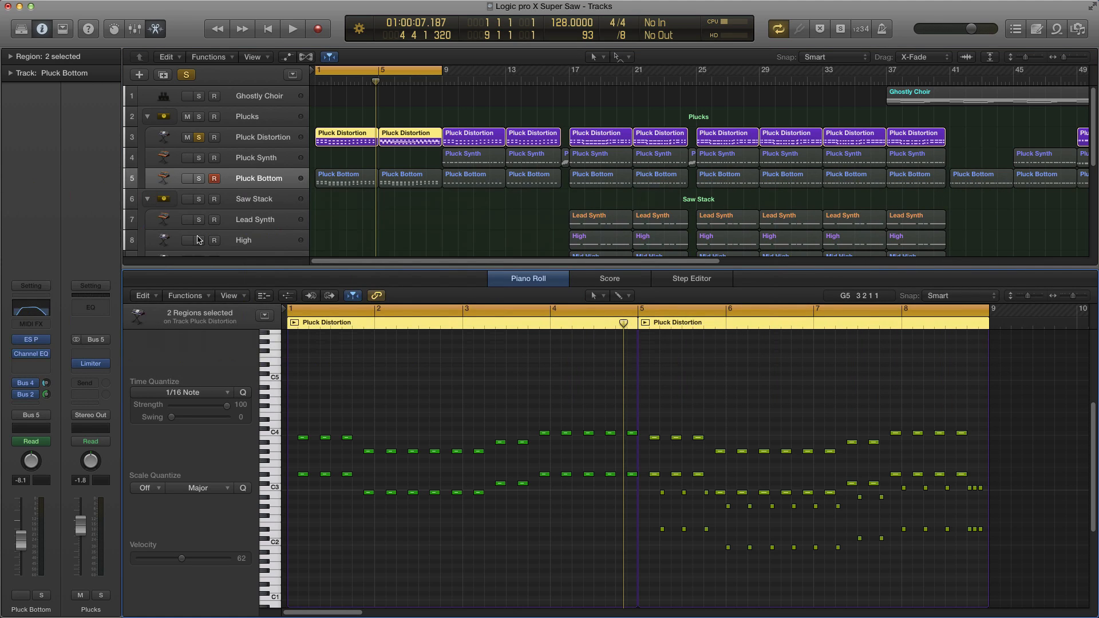
drag(349, 156, 407, 132)
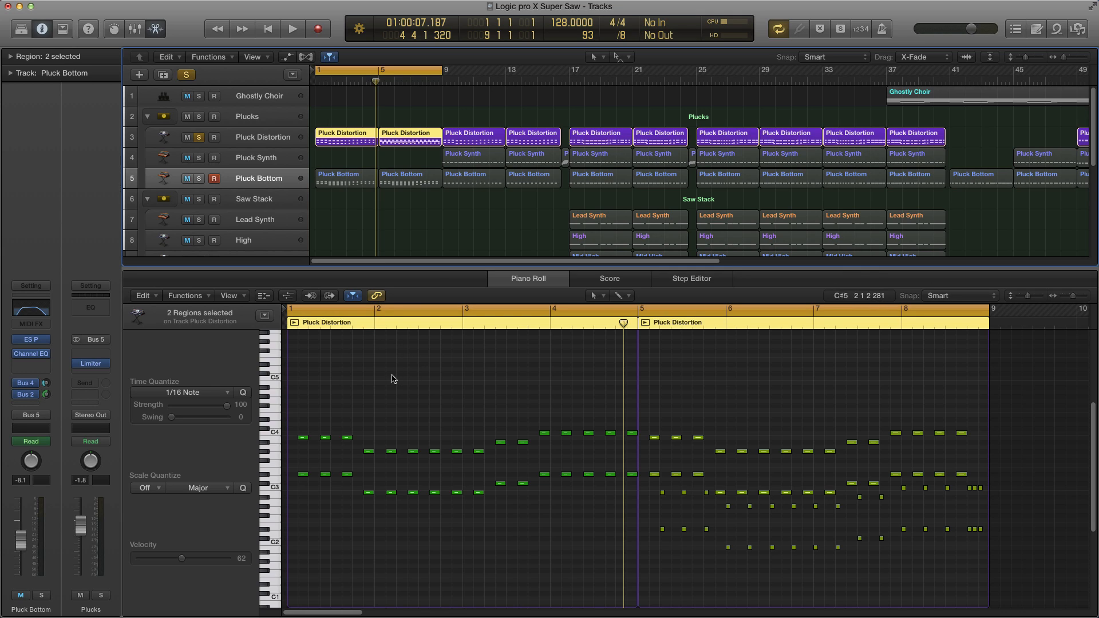
Step: Open the Pluck Distortion track's Sculpture instrument, browse its Noisy Pluck preset list, and close it
click(261, 142)
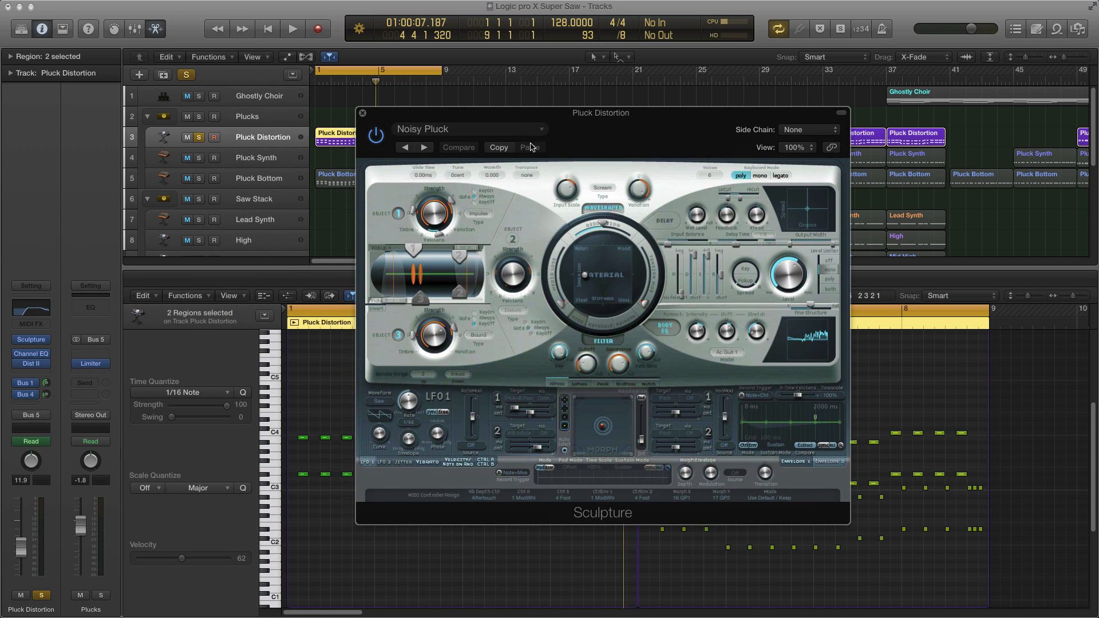
click(496, 129)
mouse_move(464, 517)
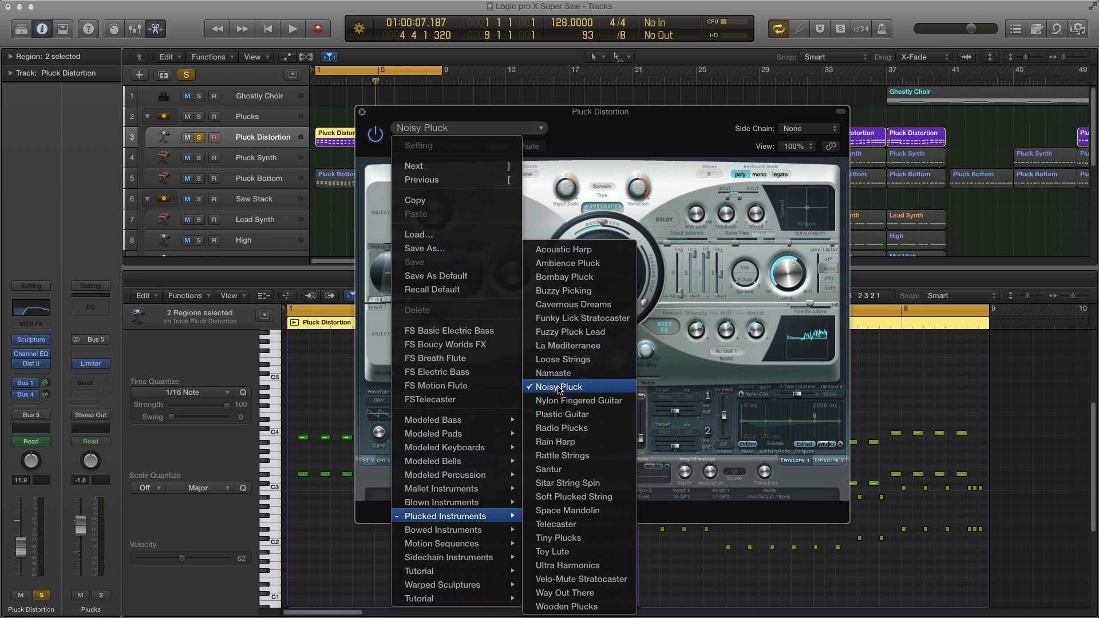
click(675, 140)
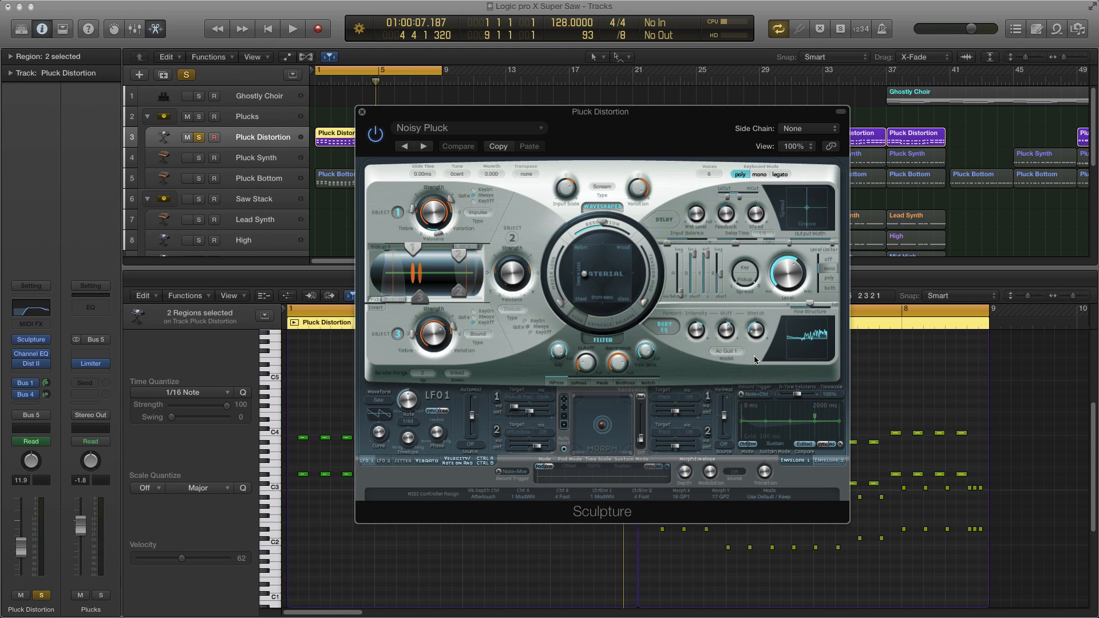
key(super+w)
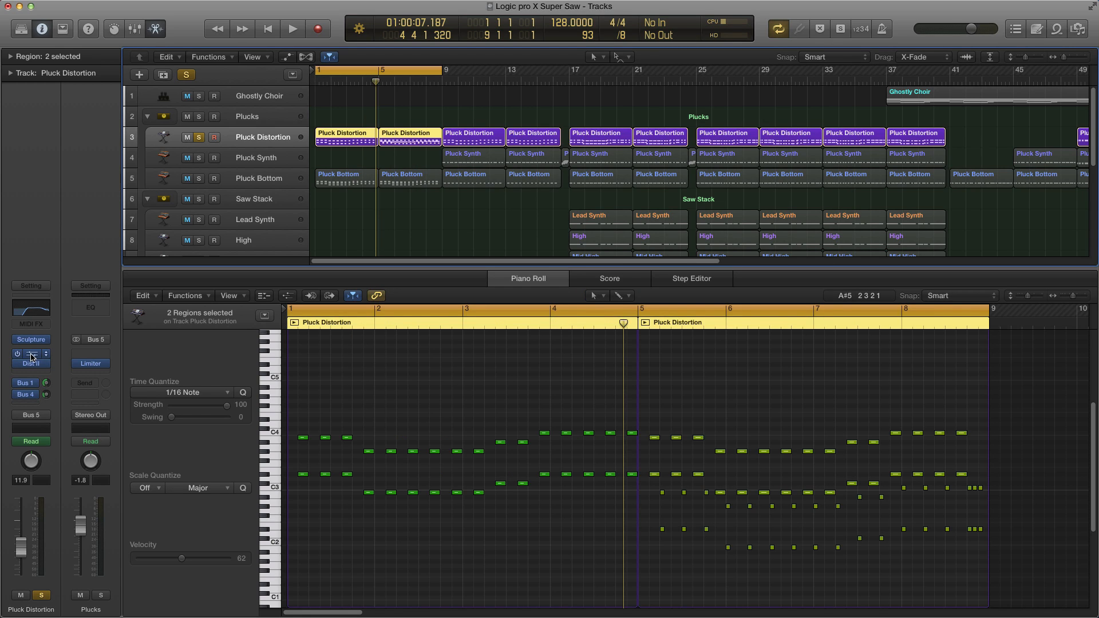
Step: Reopen the Sculpture instrument window at a larger view to examine its settings, then close it
click(31, 356)
drag(631, 155, 652, 169)
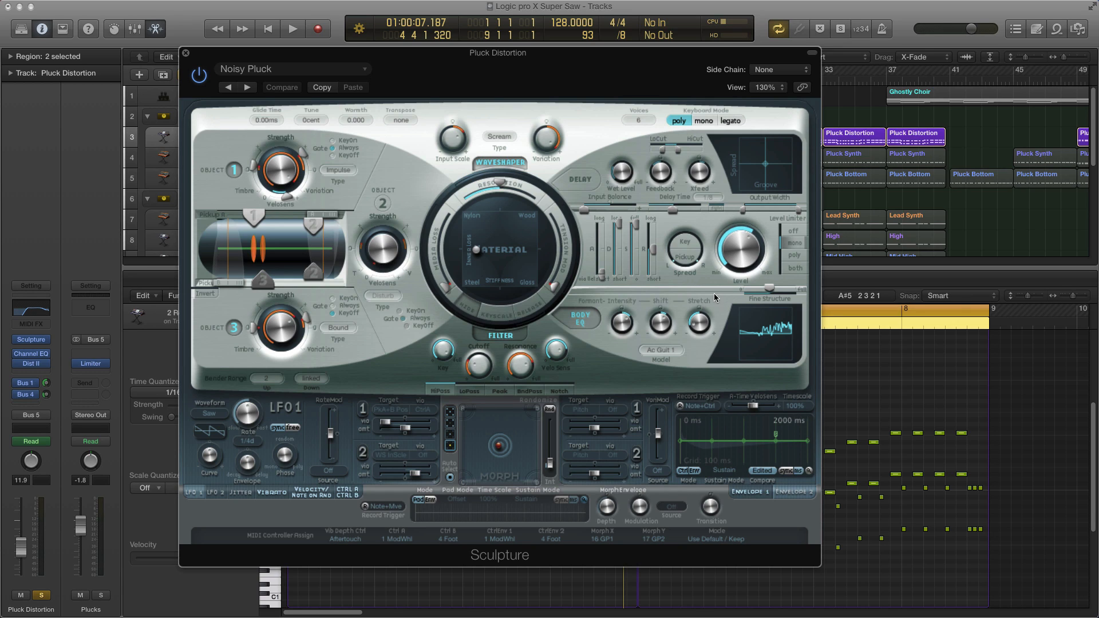
drag(580, 56, 597, 63)
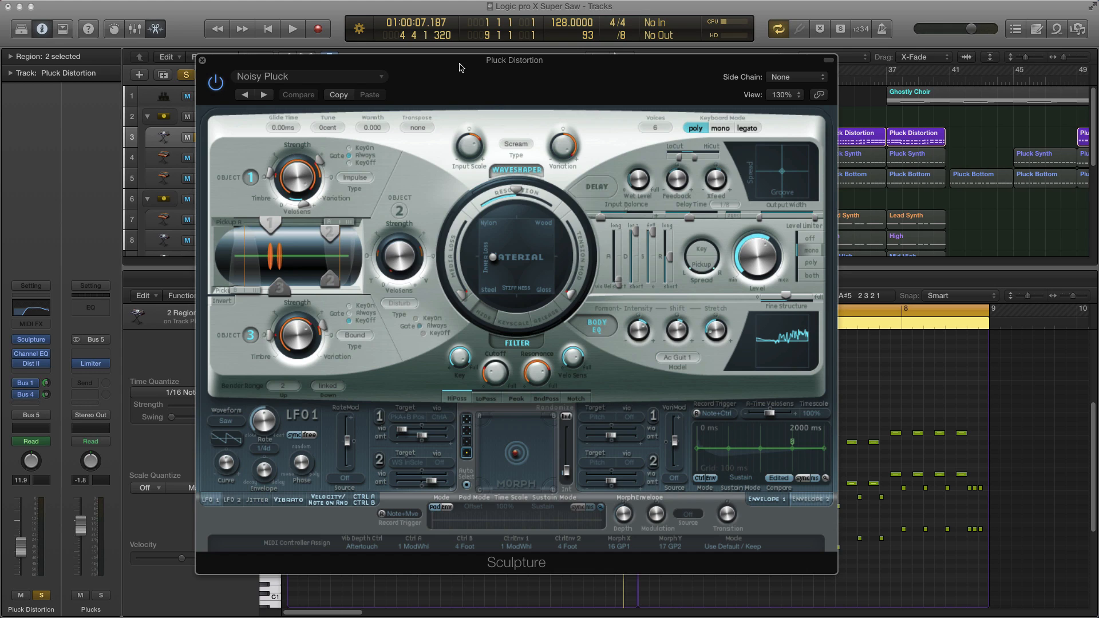
key(super+w)
Step: Bypass the Channel EQ, Distortion II and both sends on Pluck Distortion, and play back the part
click(16, 354)
click(16, 364)
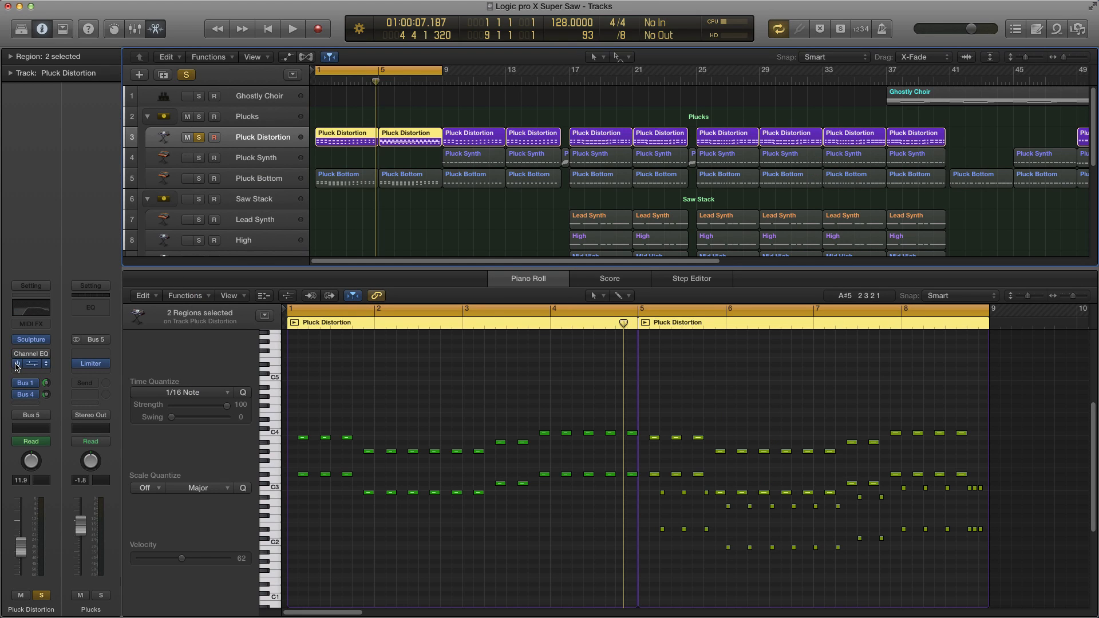
click(17, 383)
click(17, 394)
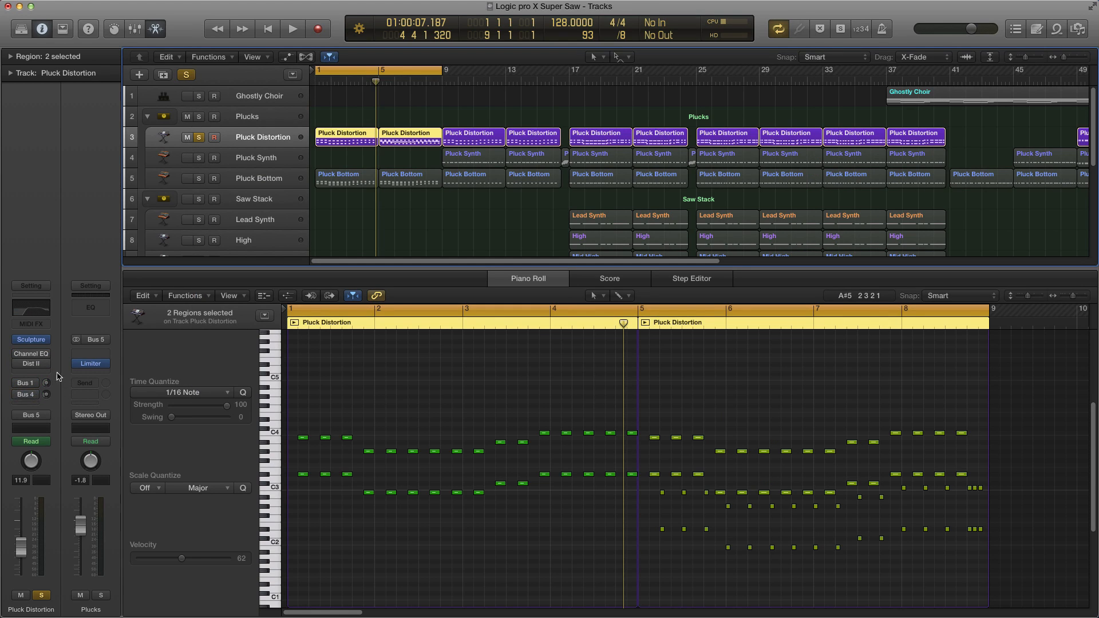
key(space)
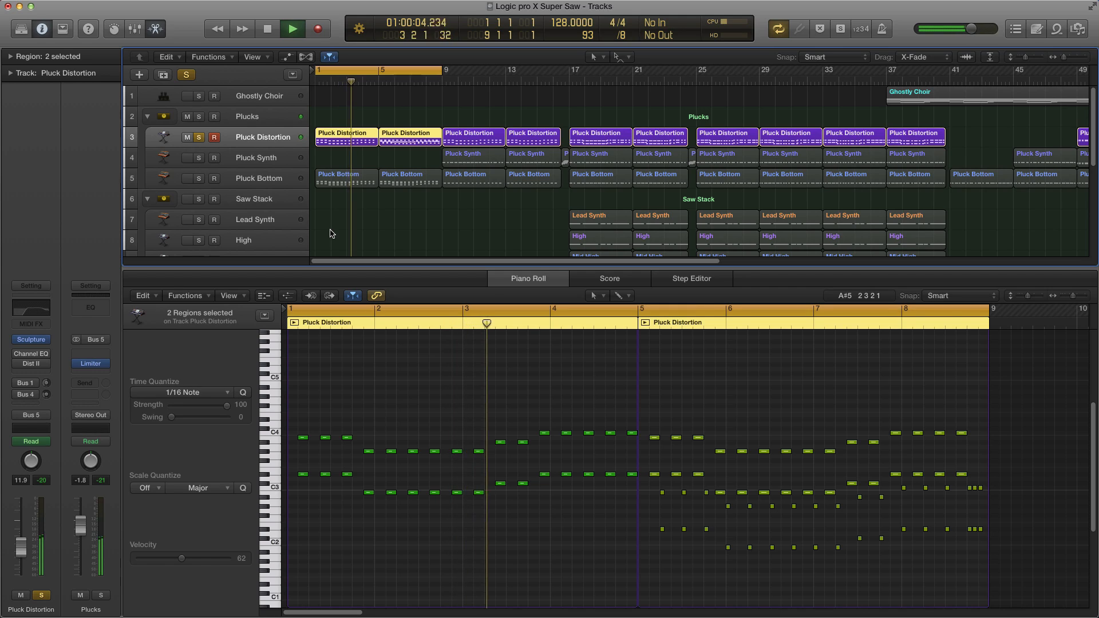
key(space)
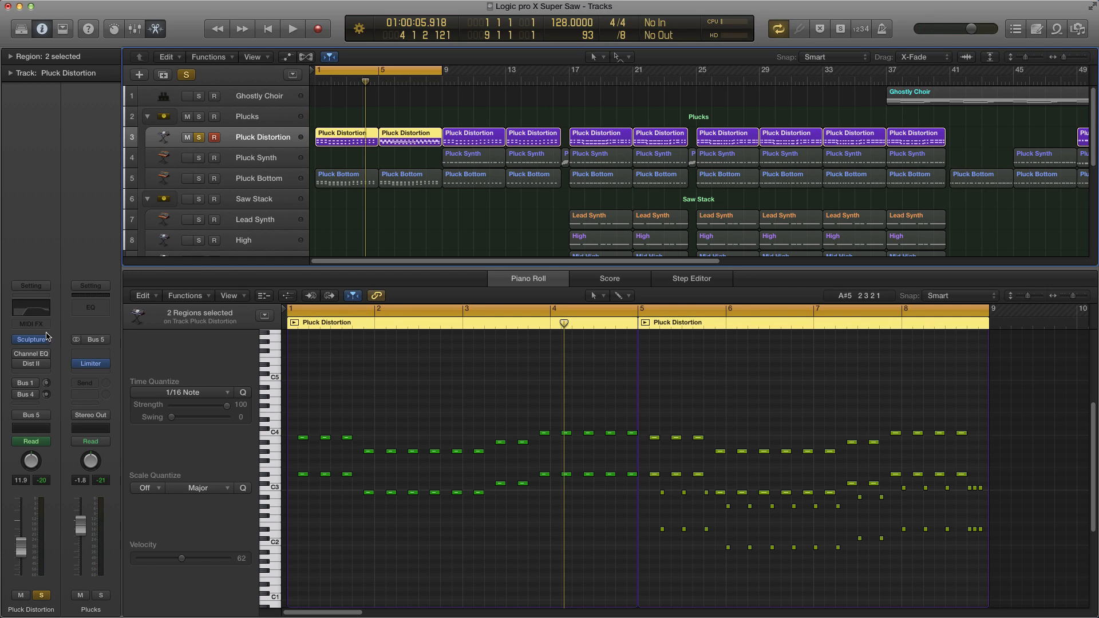
Step: Re-enable the Channel EQ, open it, and play back the part to audition it
click(16, 354)
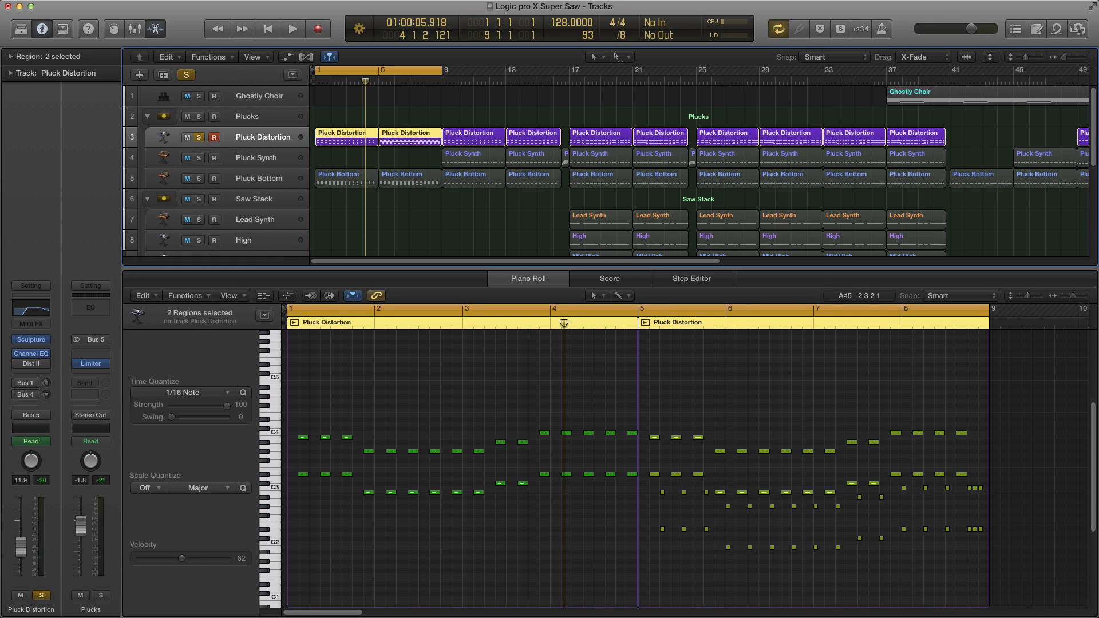
click(31, 354)
drag(698, 205, 690, 174)
key(space)
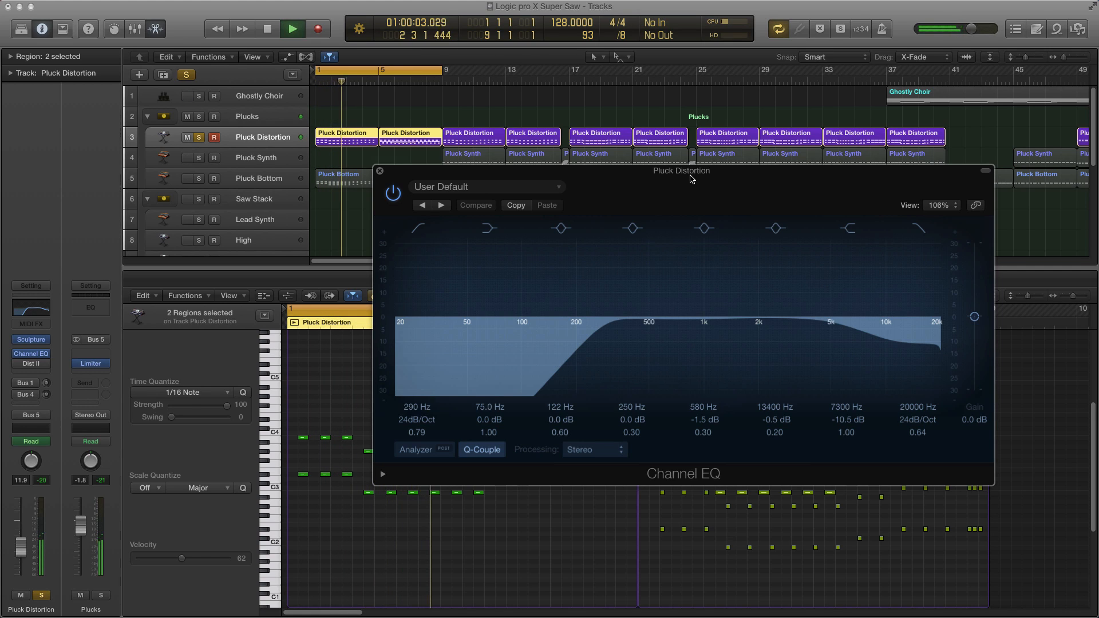
key(space)
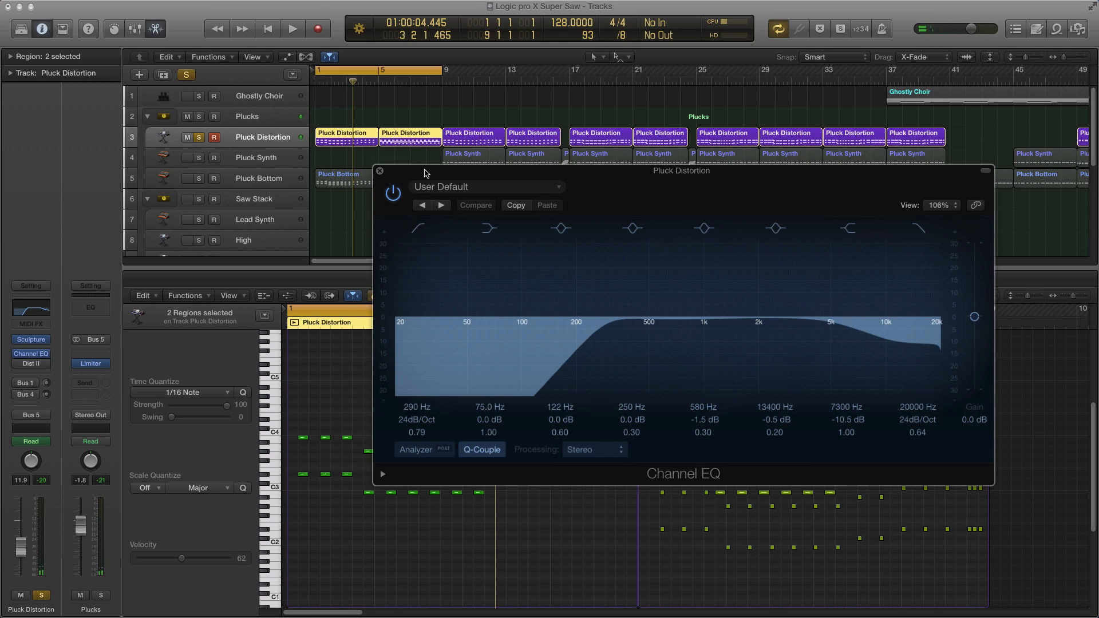
drag(423, 175, 492, 180)
Step: Re-enable Distortion II and open it to examine the Nasty Distortion Medium preset and Class AB hard mode, then close it
click(17, 364)
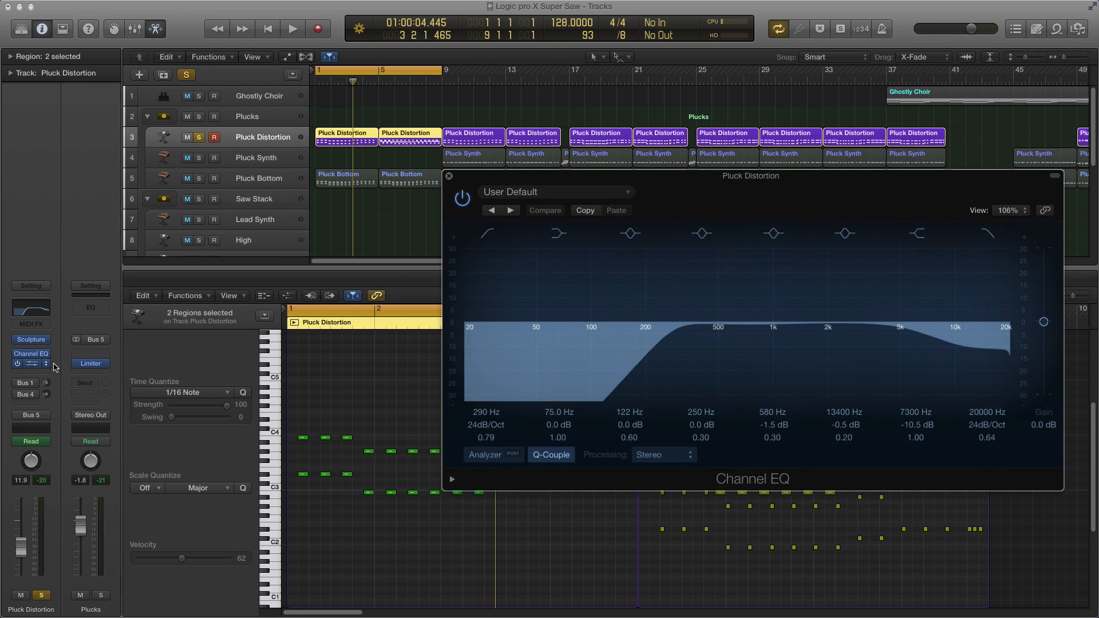
click(31, 364)
drag(546, 221, 588, 223)
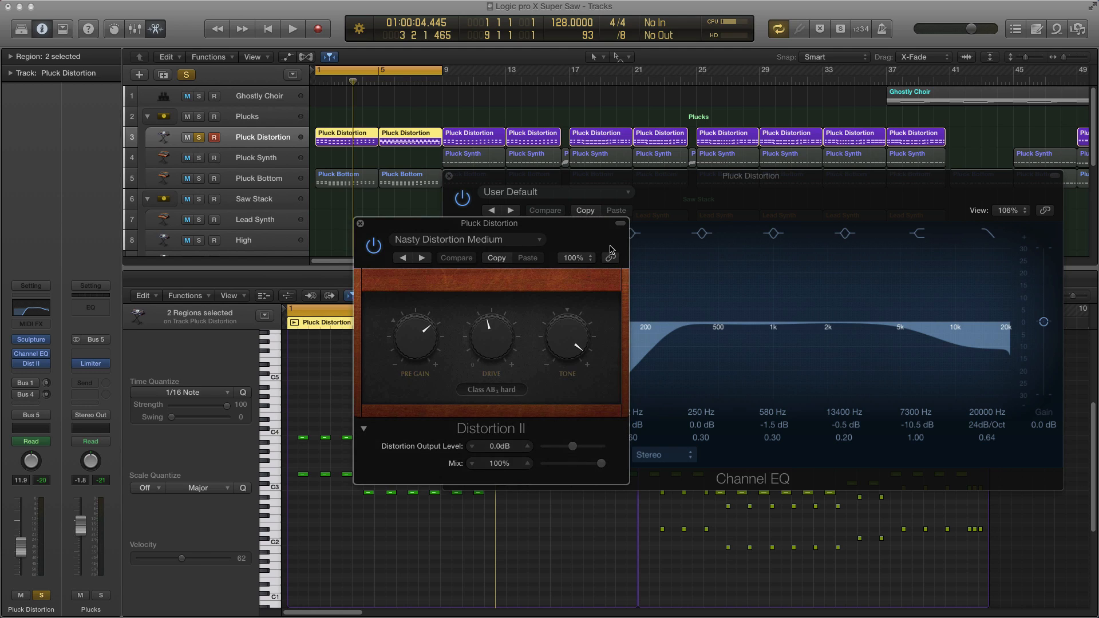
click(509, 243)
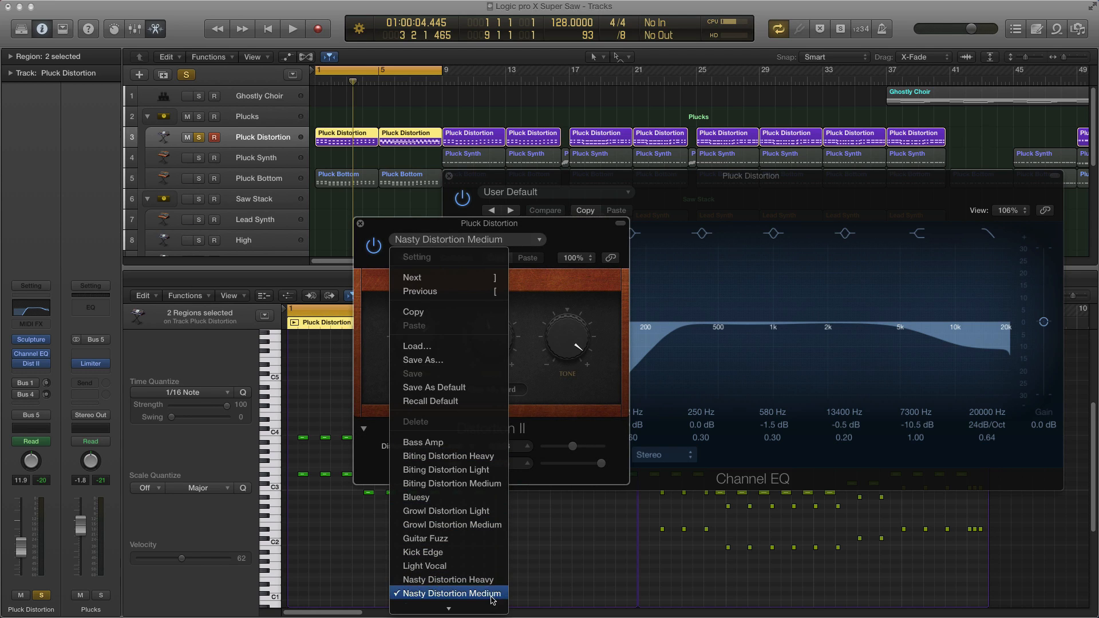
click(560, 233)
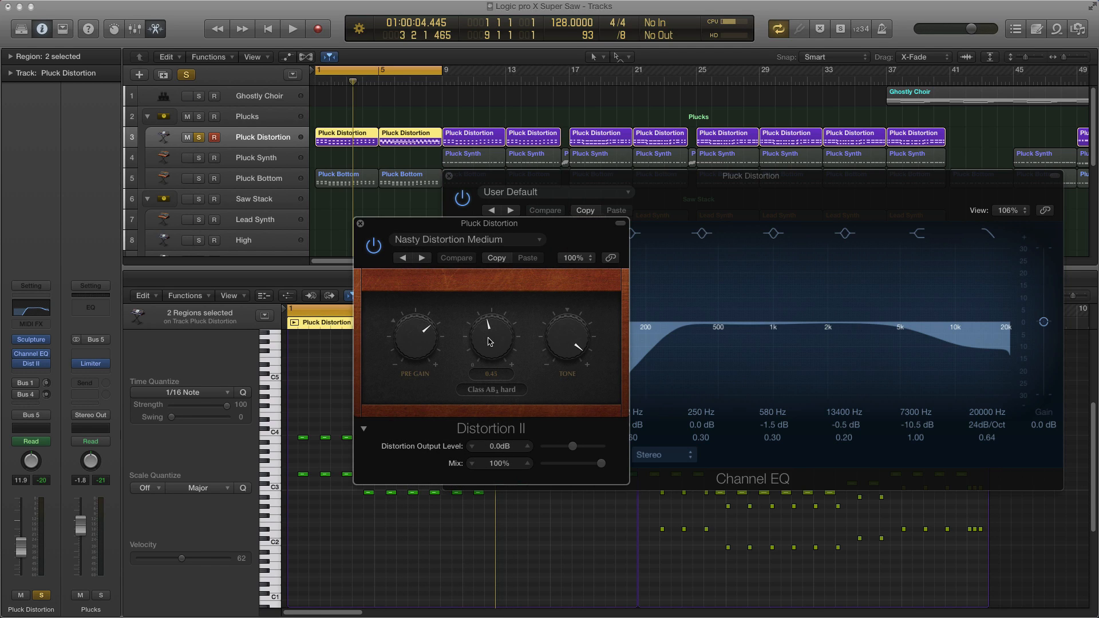
mouse_move(407, 345)
mouse_move(555, 355)
click(494, 391)
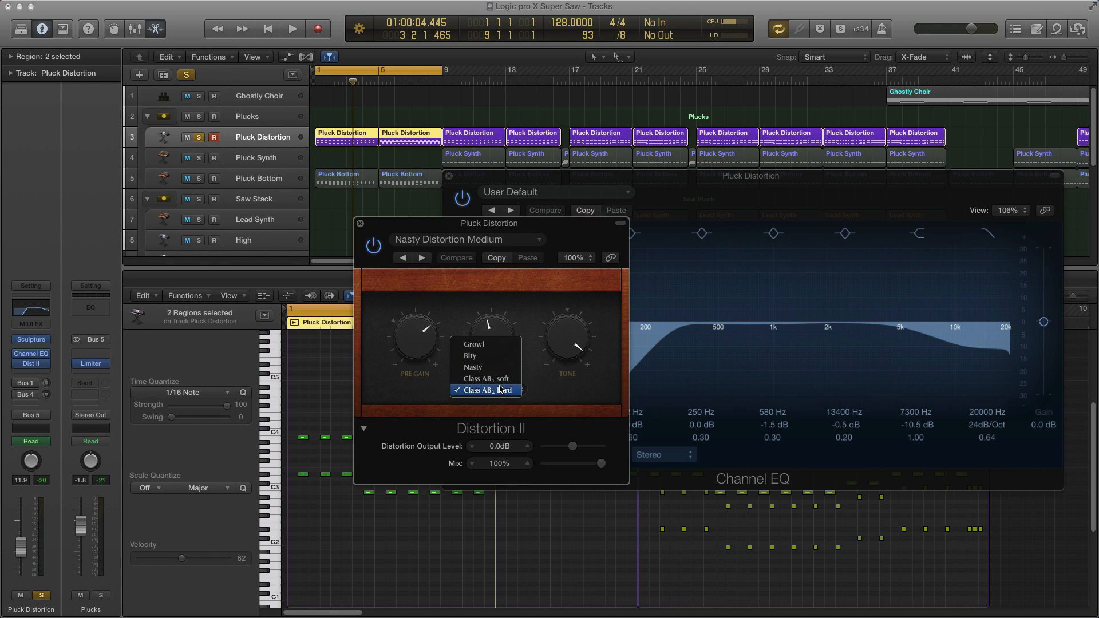
click(541, 393)
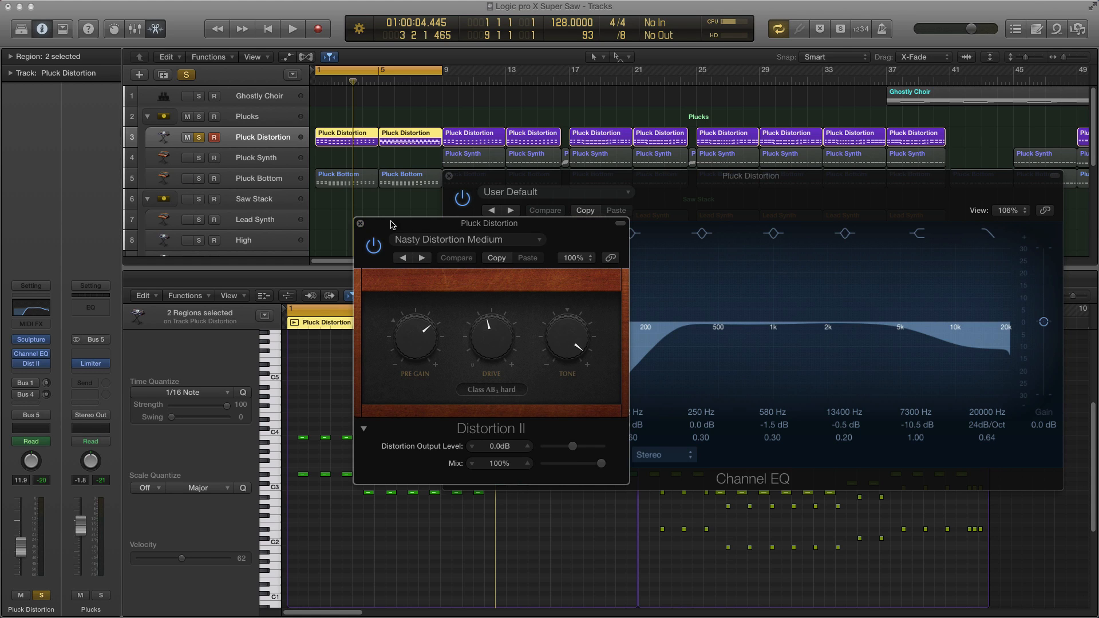
drag(392, 224, 375, 222)
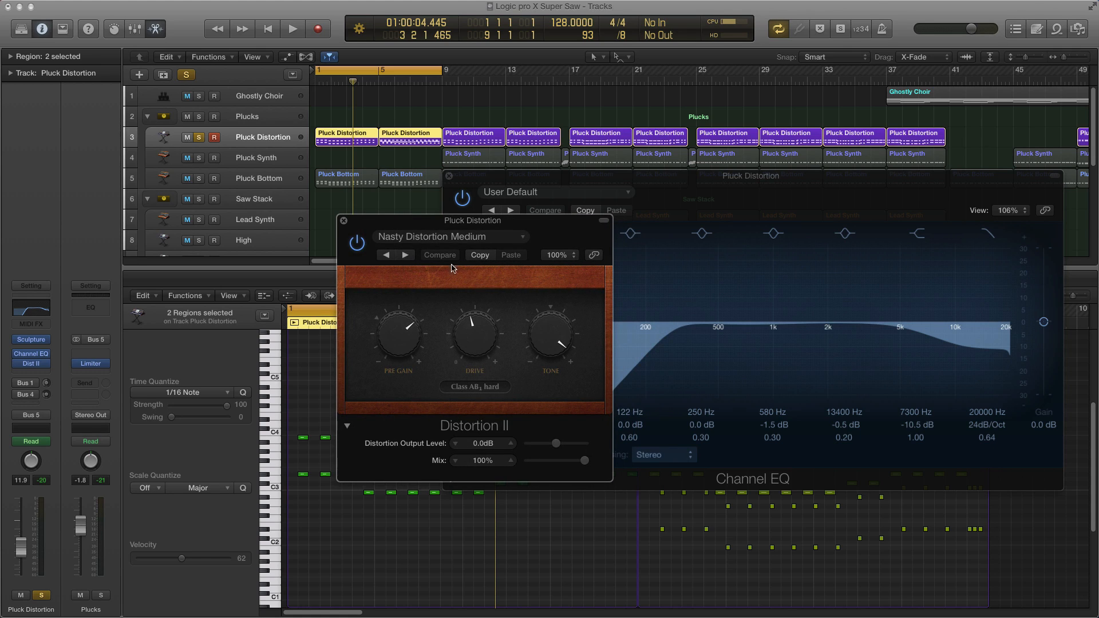
click(449, 236)
click(358, 227)
click(344, 220)
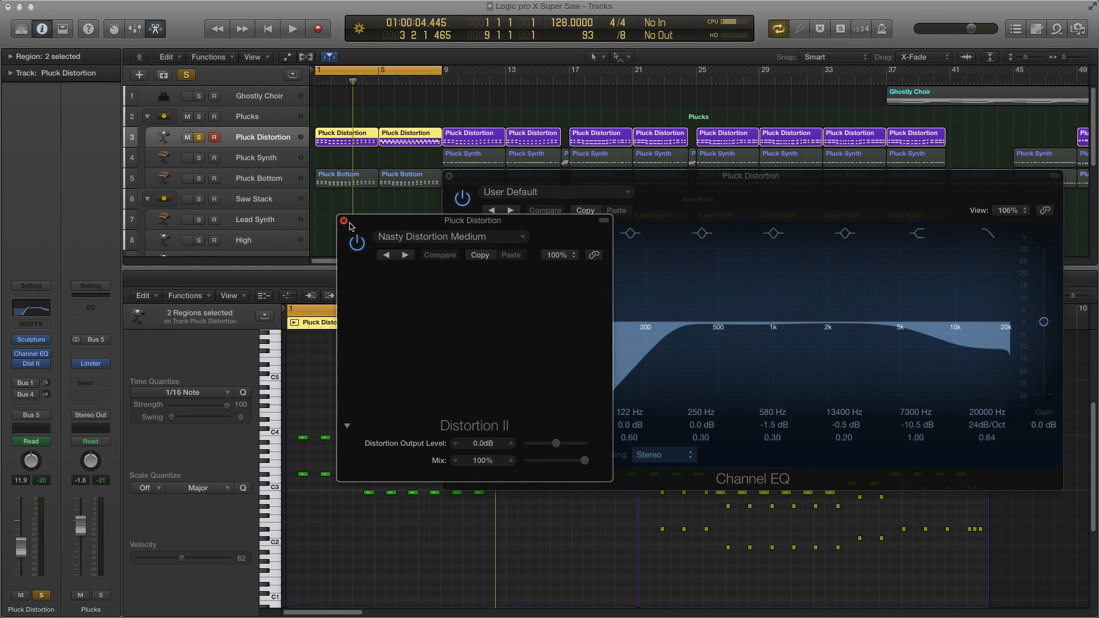
Step: Close the Channel EQ window and play back the soloed Pluck Distortion part
drag(565, 185, 574, 179)
click(457, 170)
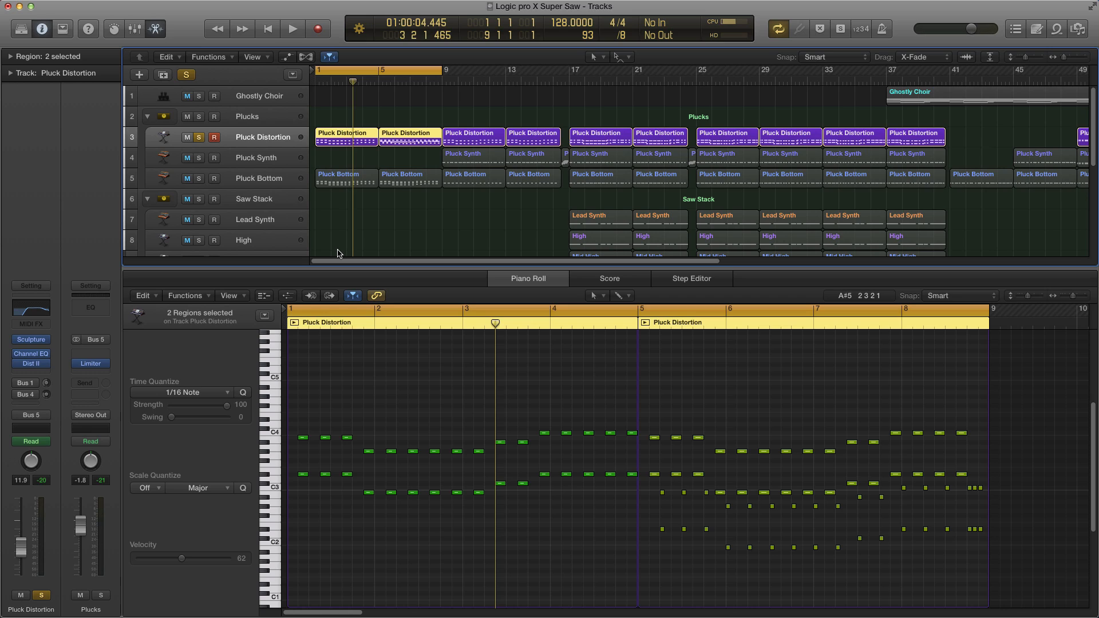
key(space)
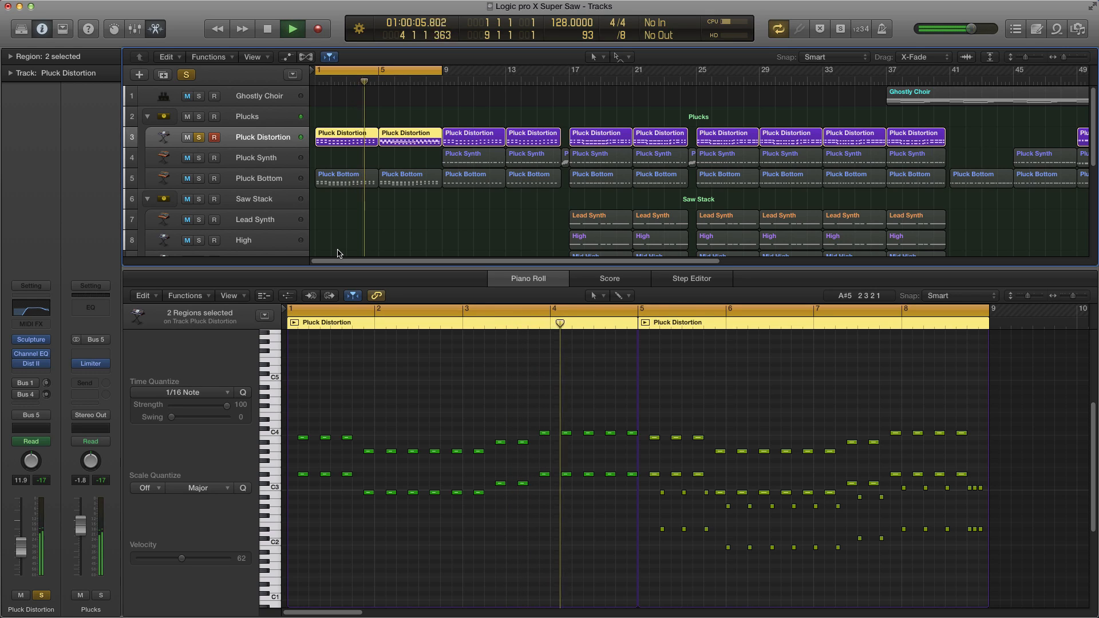
key(space)
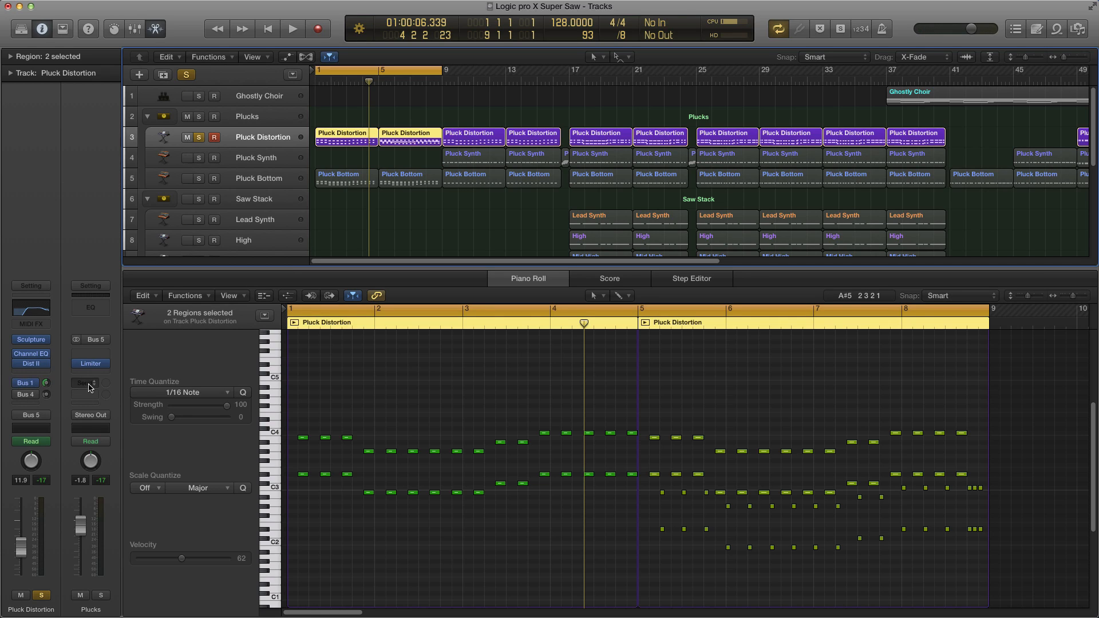
Step: Open the LongVerb aux from Pluck Distortion's Bus 1 send and examine its Tape Delay, PlatinumVerb and Compressor plug-ins
click(31, 383)
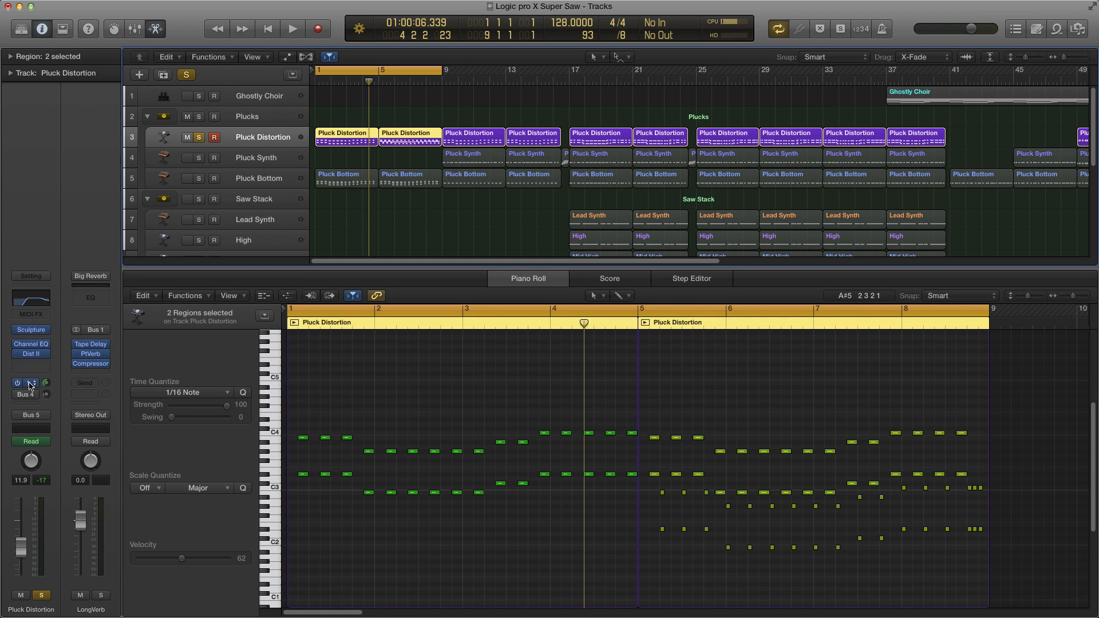
click(90, 344)
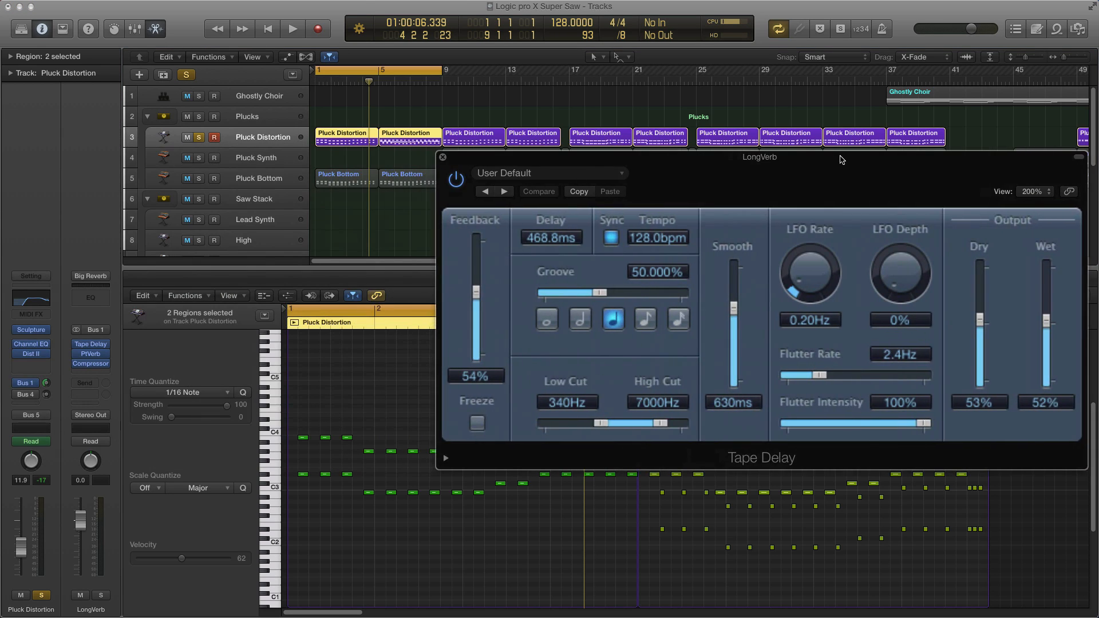
drag(845, 172, 730, 172)
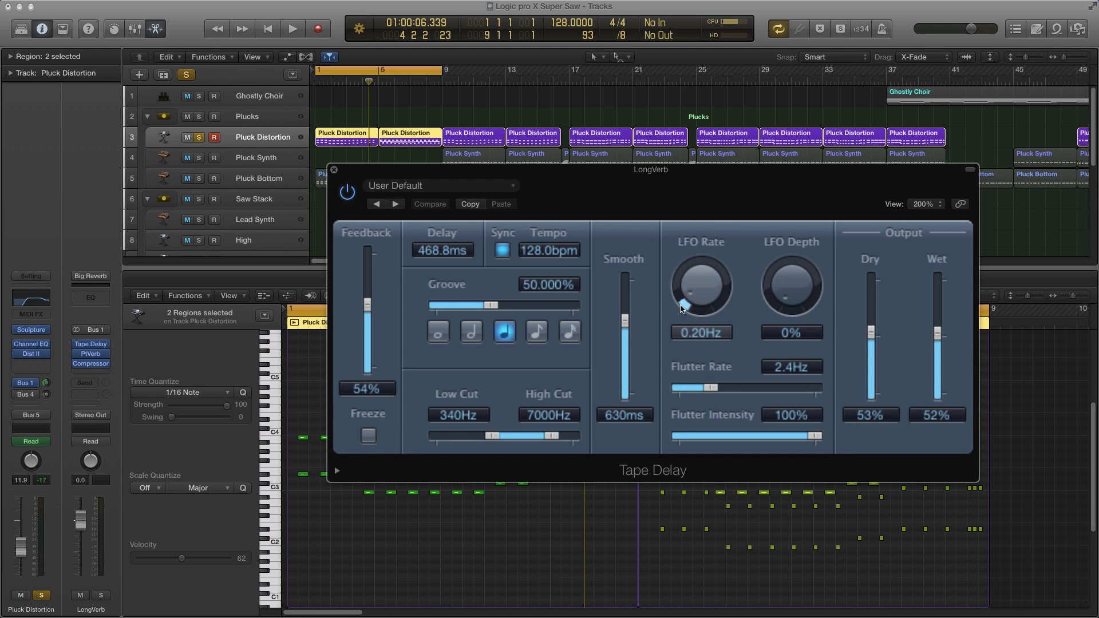
drag(507, 172, 416, 134)
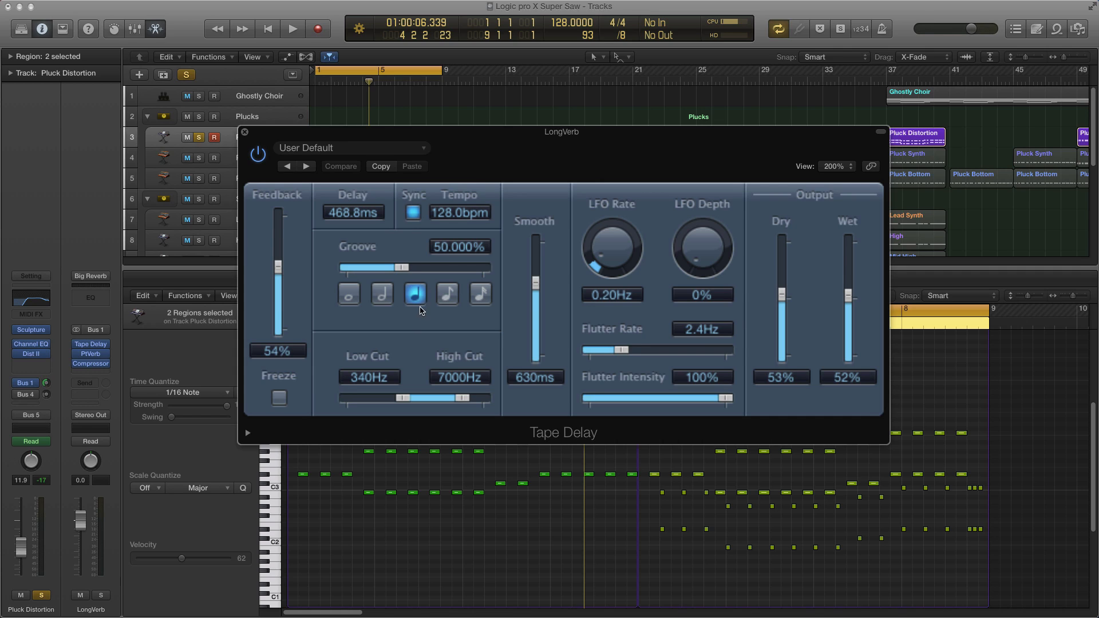
key(super+w)
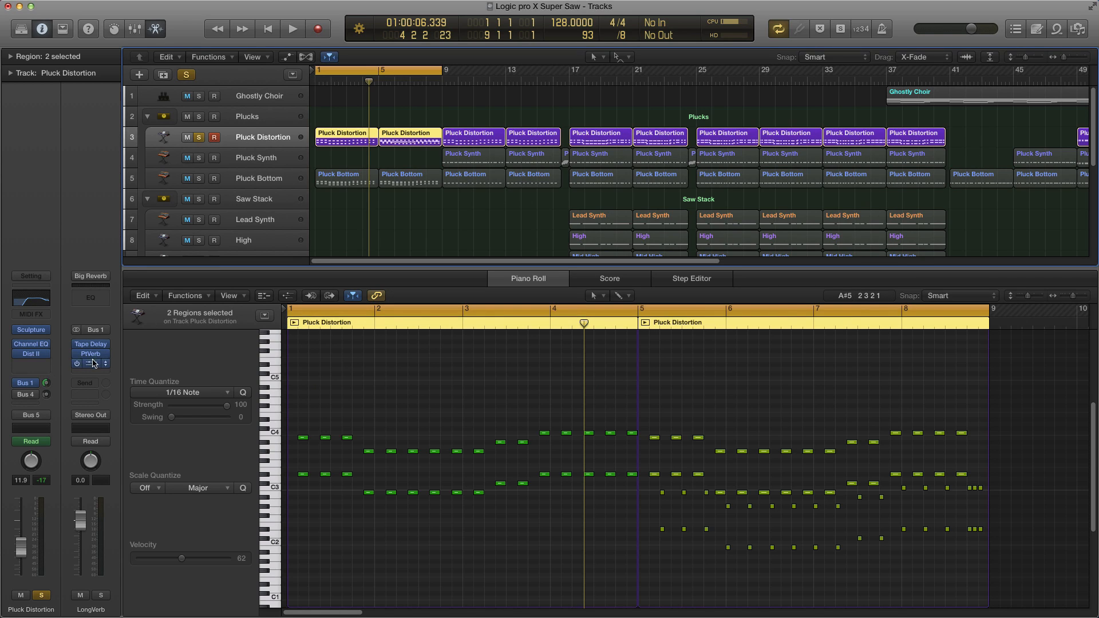
click(92, 355)
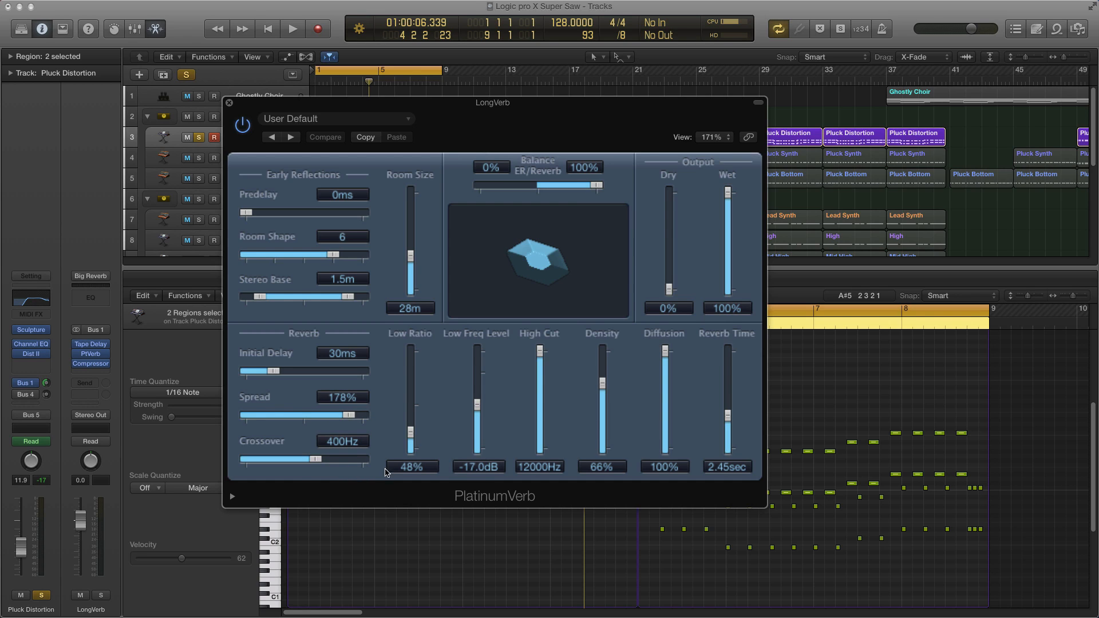
drag(766, 507, 861, 542)
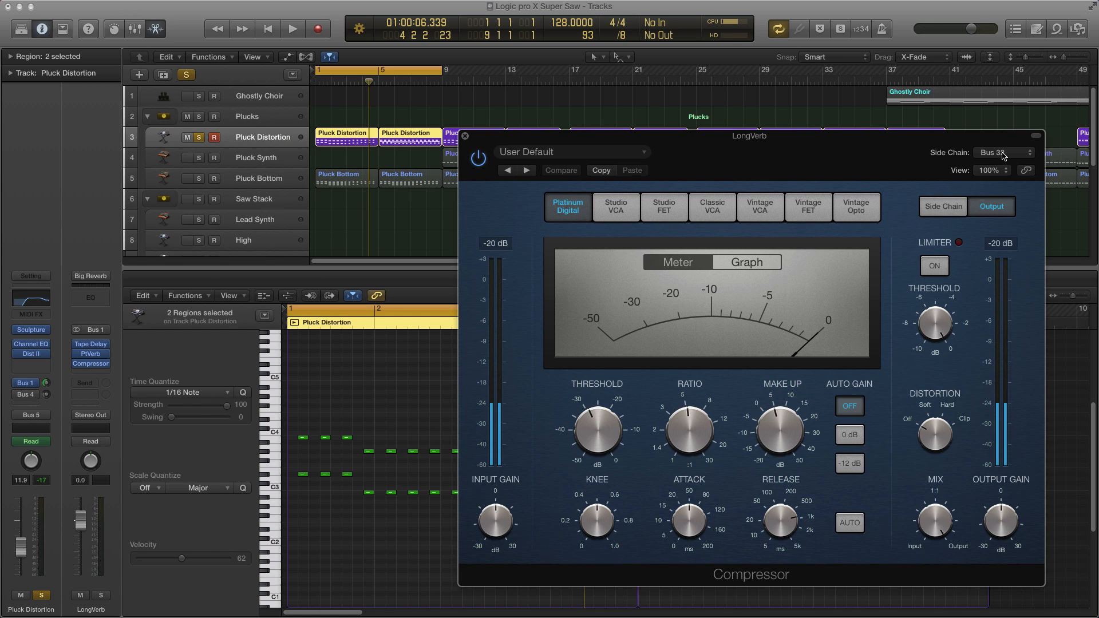
Step: Select the Ghost track and examine its Bus 32 send and the side-chain notes in its region
scroll(281, 453, down, 3)
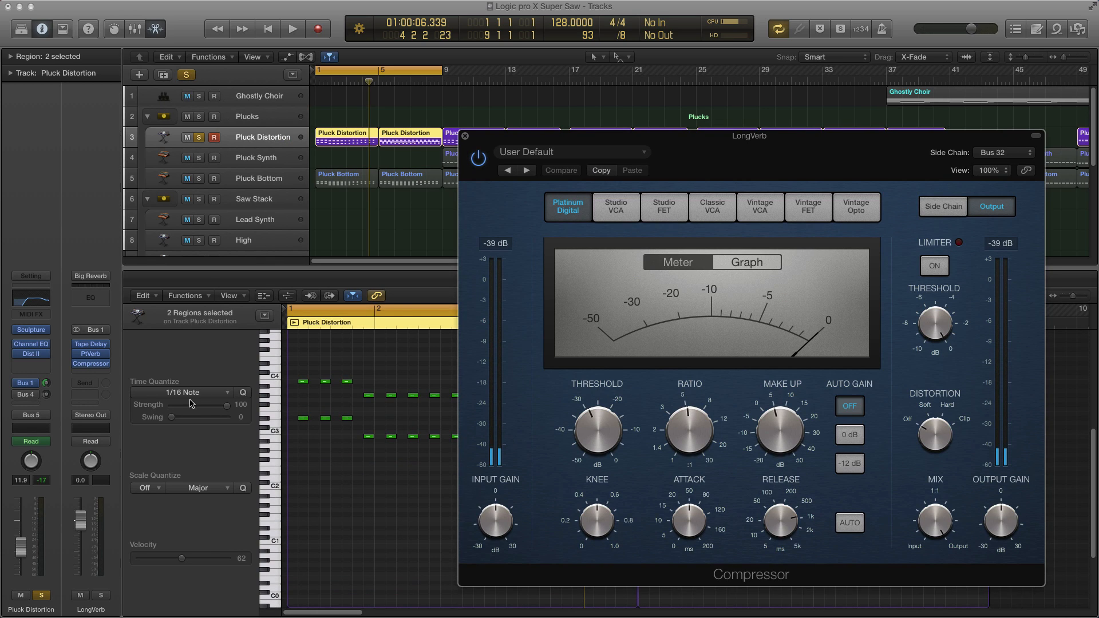
scroll(218, 247, down, 5)
click(254, 196)
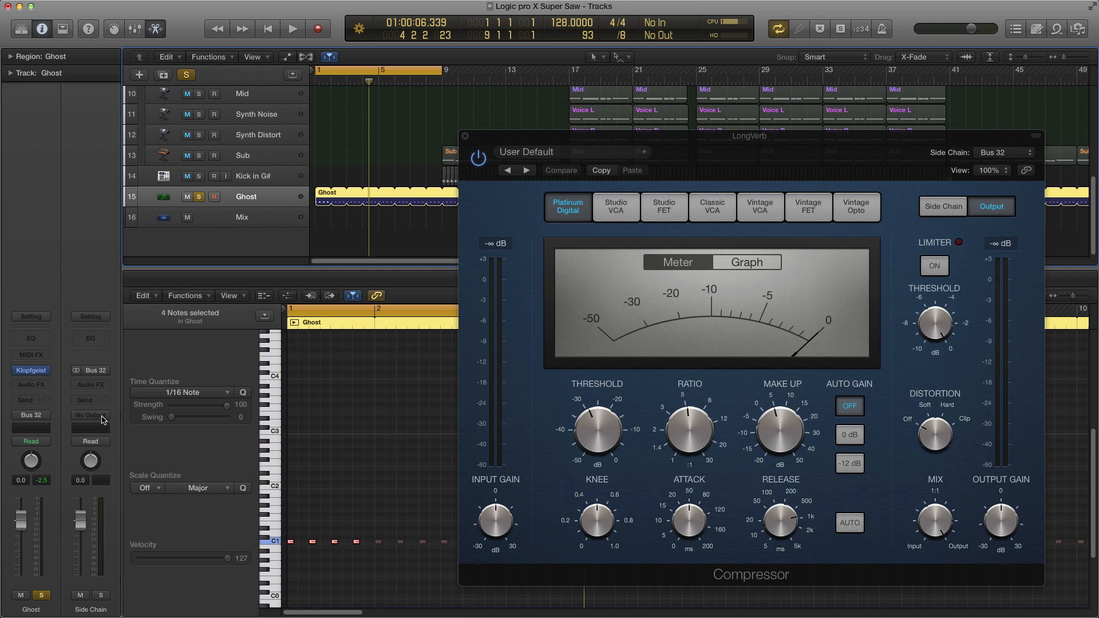
click(98, 371)
click(109, 344)
click(316, 172)
double_click(321, 195)
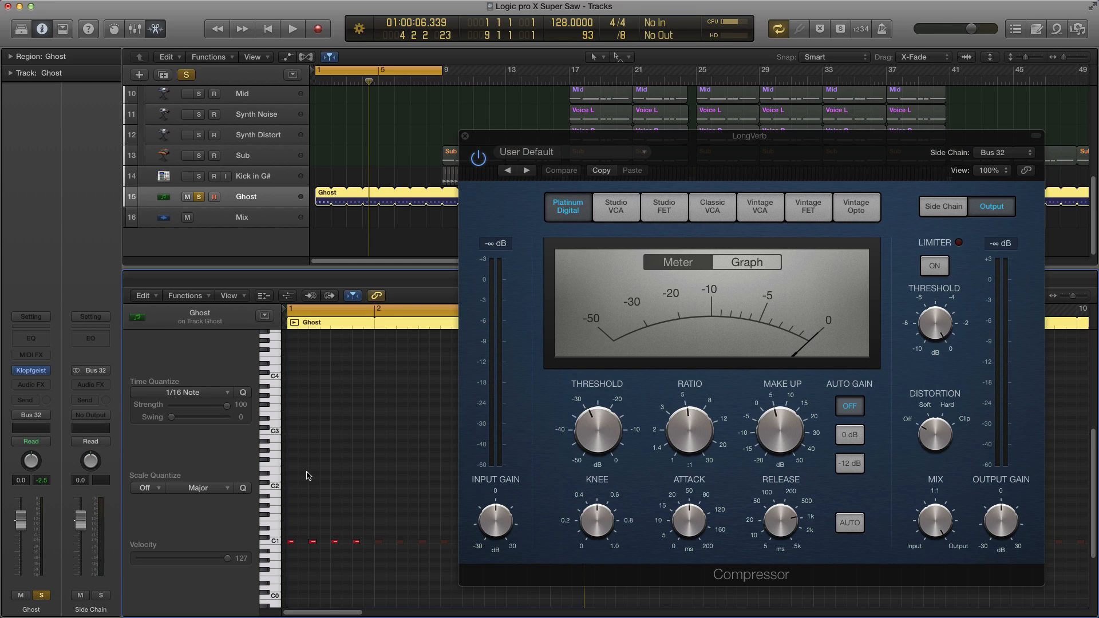
drag(303, 498, 383, 566)
key(v)
scroll(242, 188, up, 1)
scroll(243, 189, up, 5)
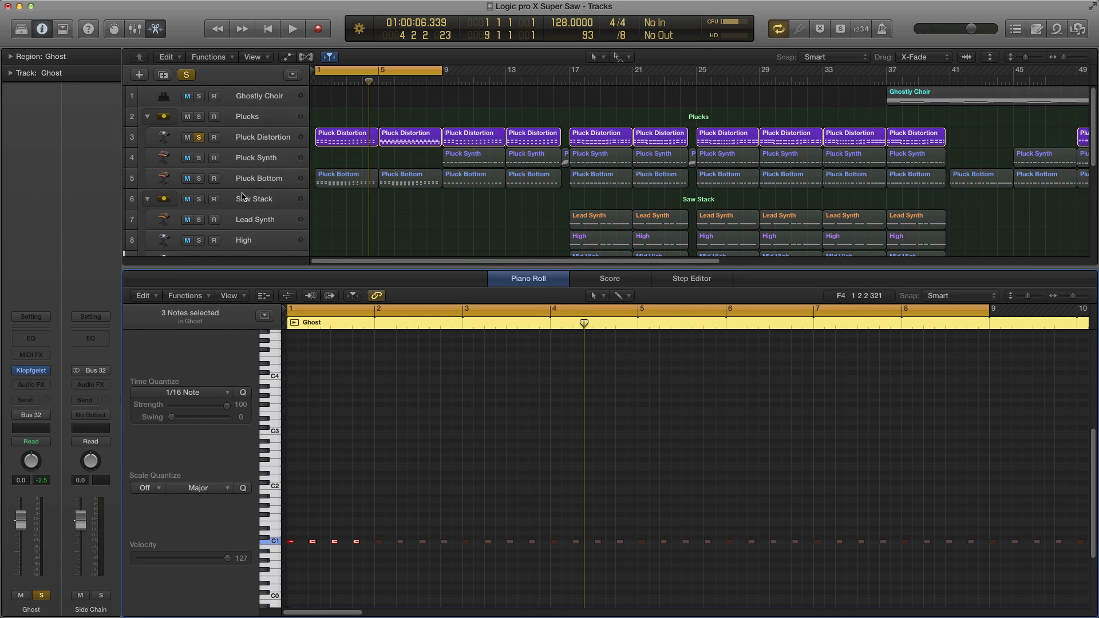
Step: Select Pluck Distortion, play back the part with the LongVerb compressor open, and close the compressor
click(266, 135)
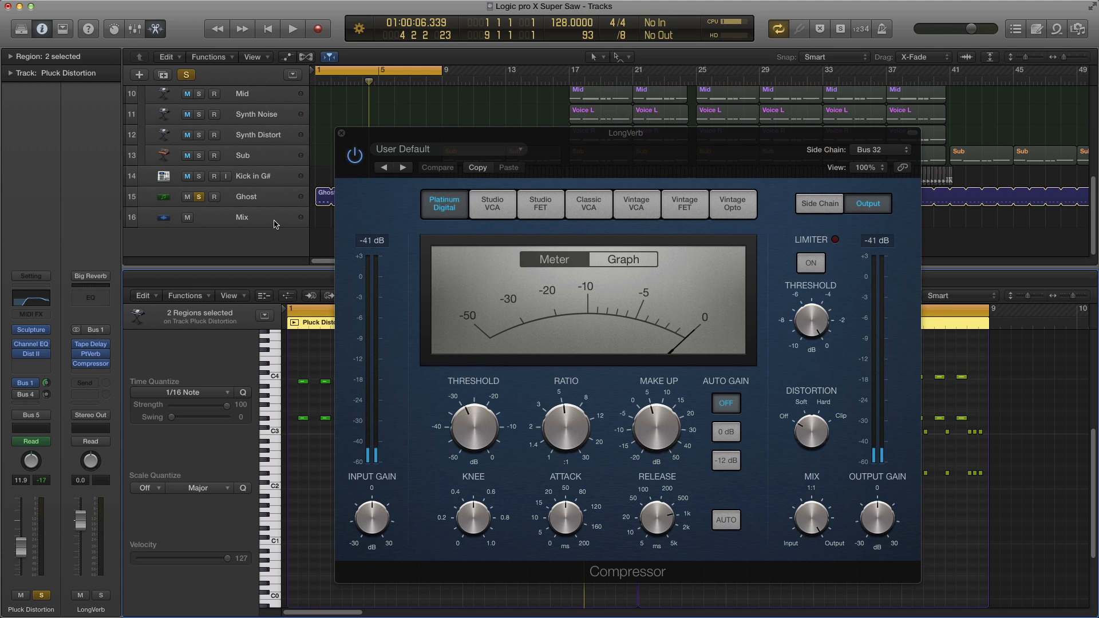
key(space)
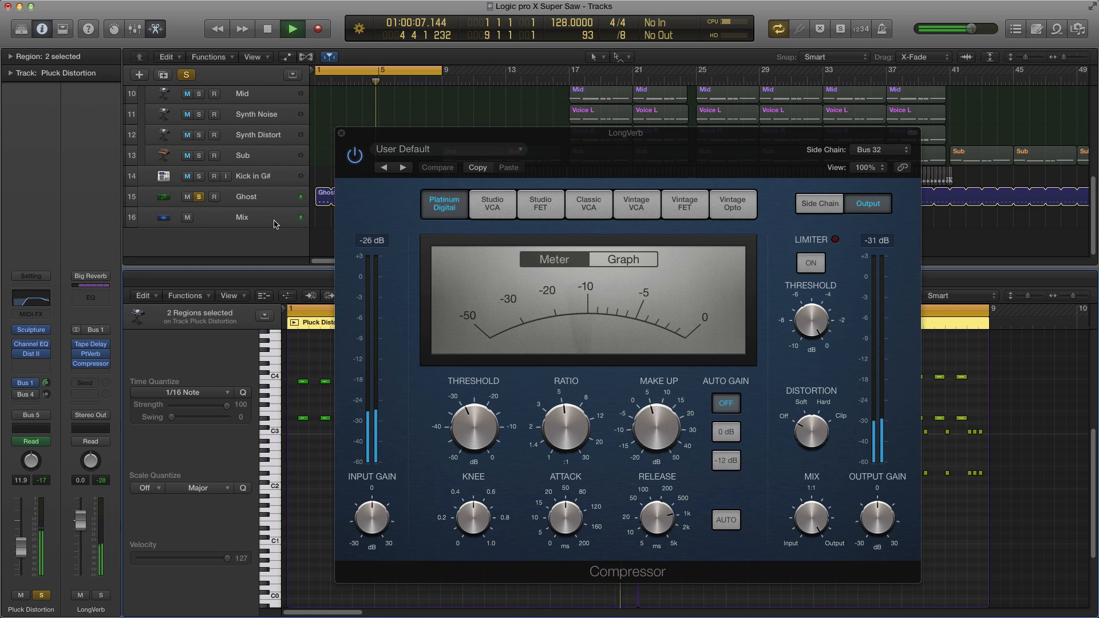
key(space)
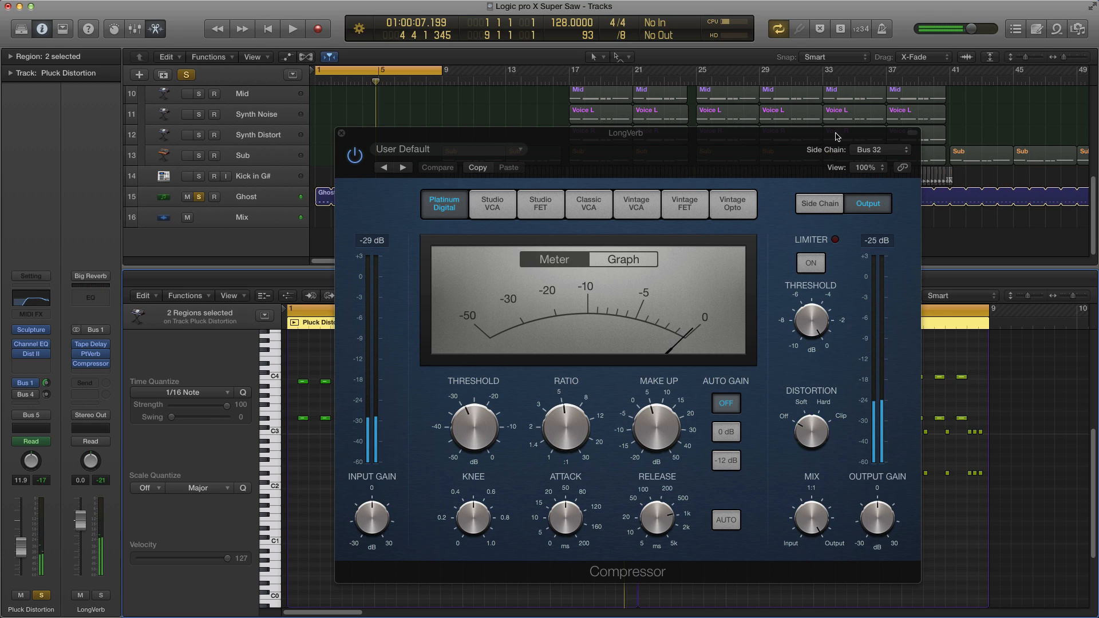
click(341, 132)
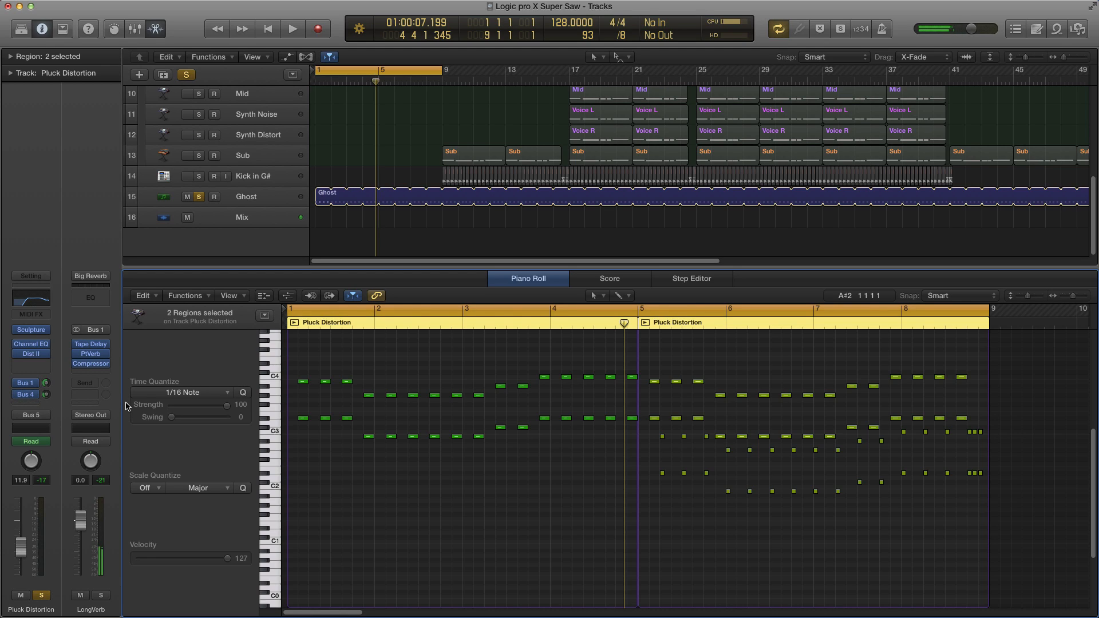
Step: Mute the LongVerb return, check the ShortVerb aux on the Bus 4 send, and play back
click(81, 595)
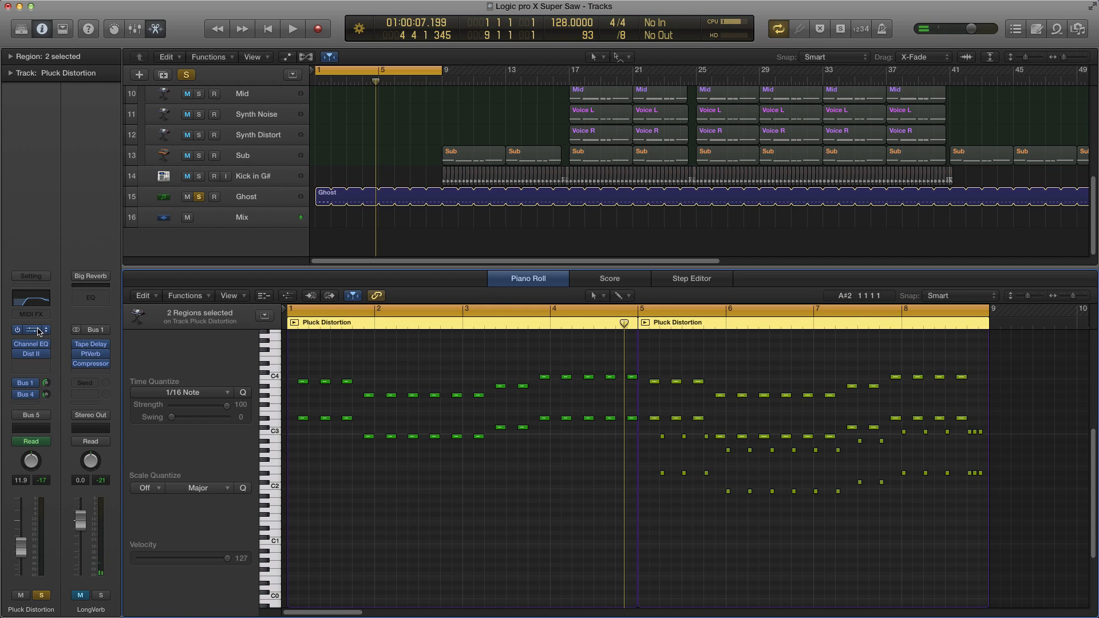
click(30, 395)
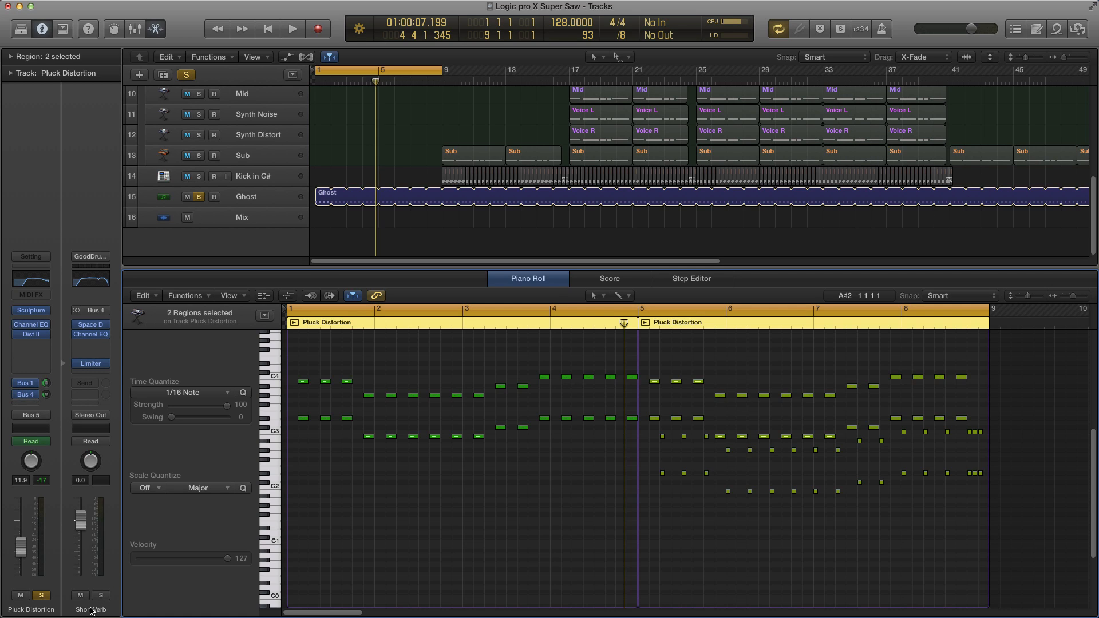
key(space)
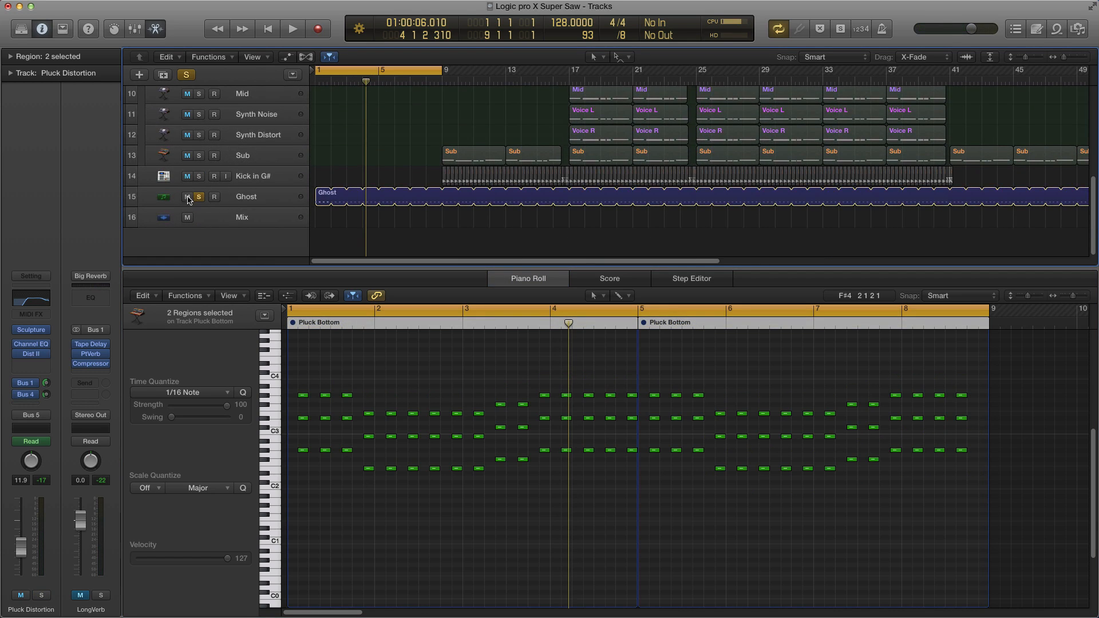
Step: Unsolo the Ghost track and play the Plucks group back from the start
click(198, 197)
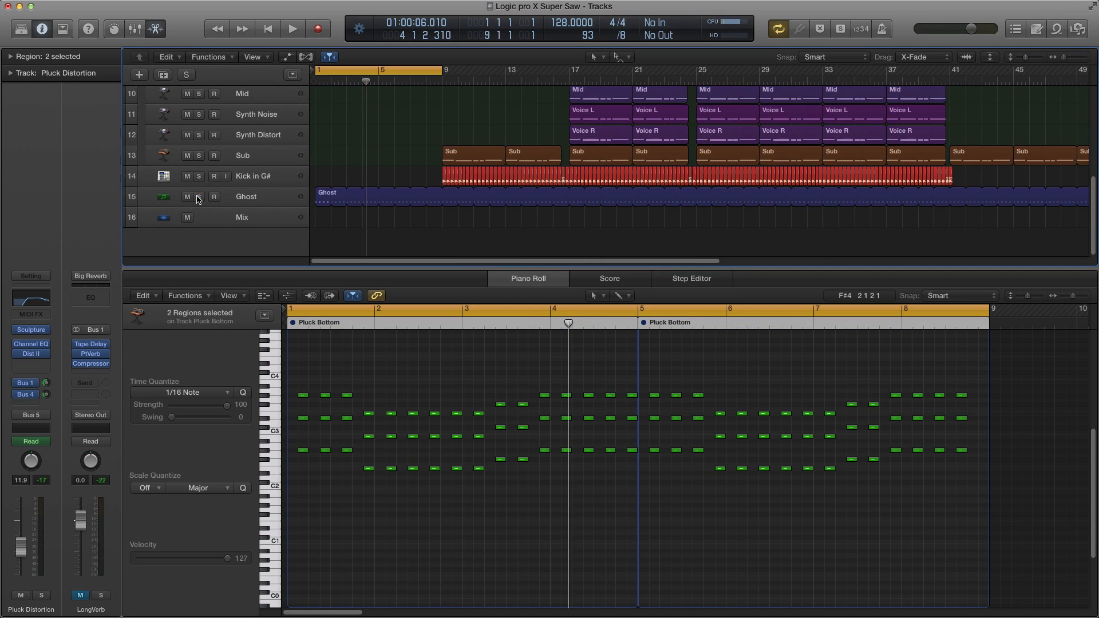
scroll(378, 148, up, 3)
scroll(400, 160, up, 4)
click(458, 208)
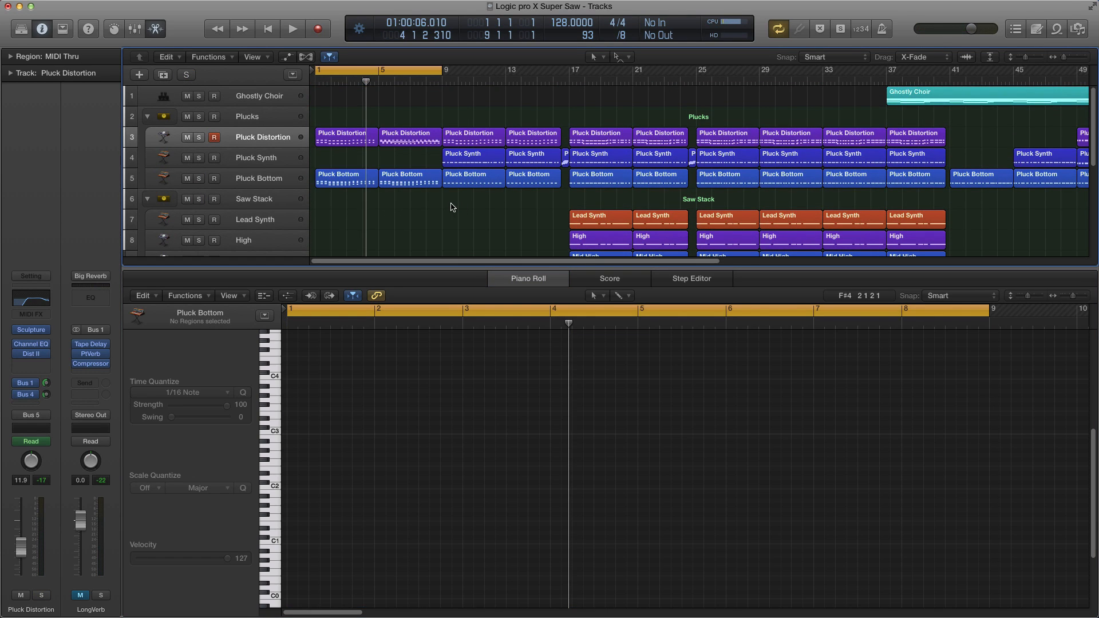
key(Return)
key(space)
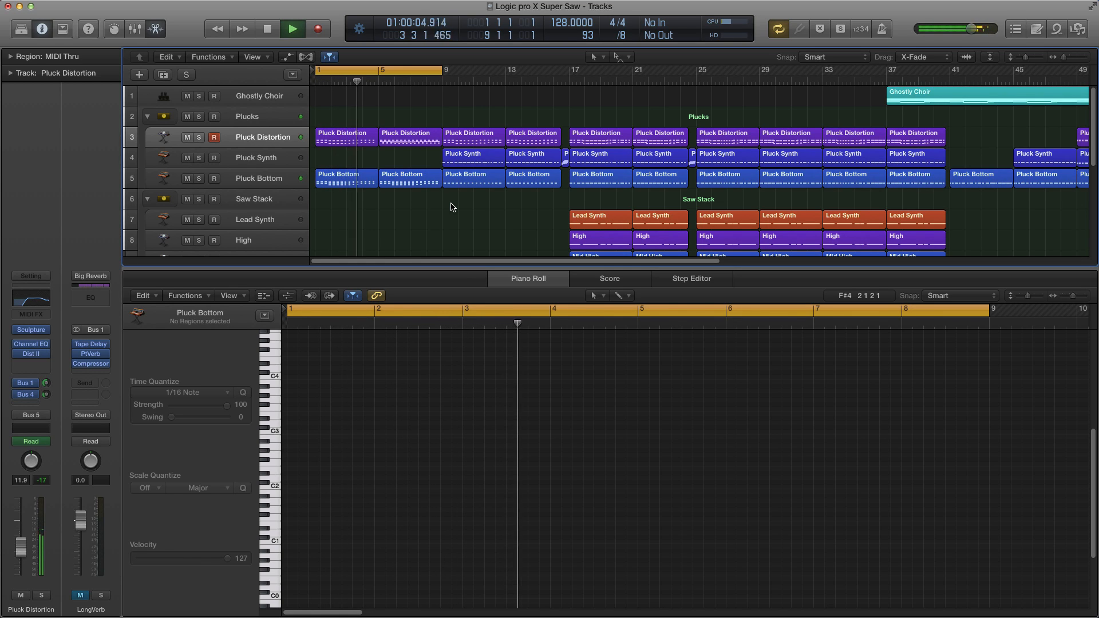
key(space)
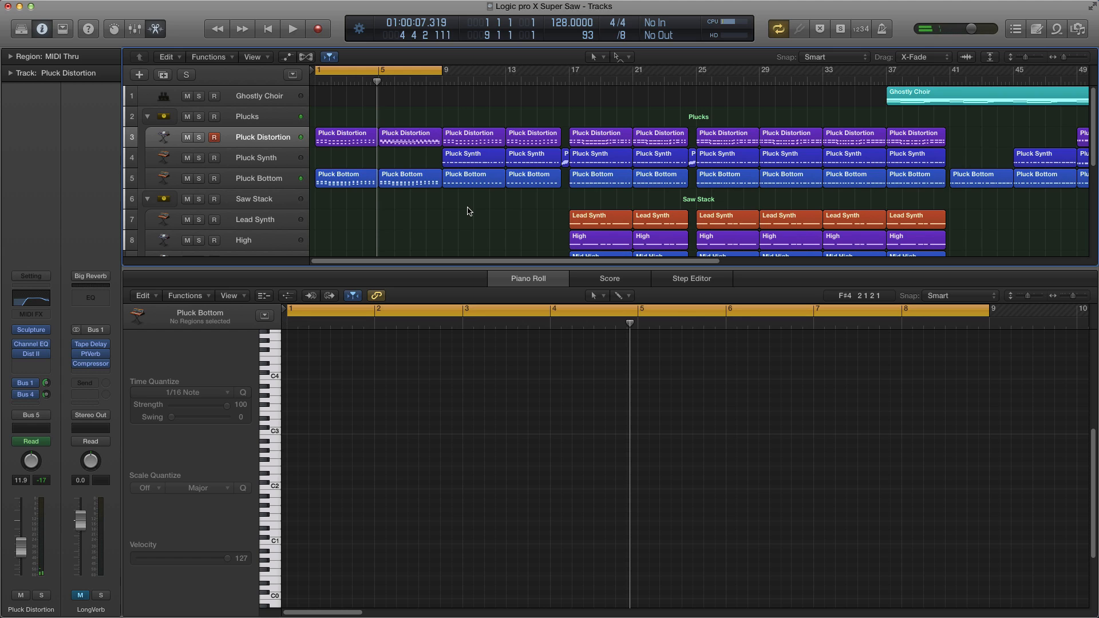
Step: Select Pluck Synth and open its ES1 instrument to examine the FS Pluck Synth preset, then close it
click(420, 152)
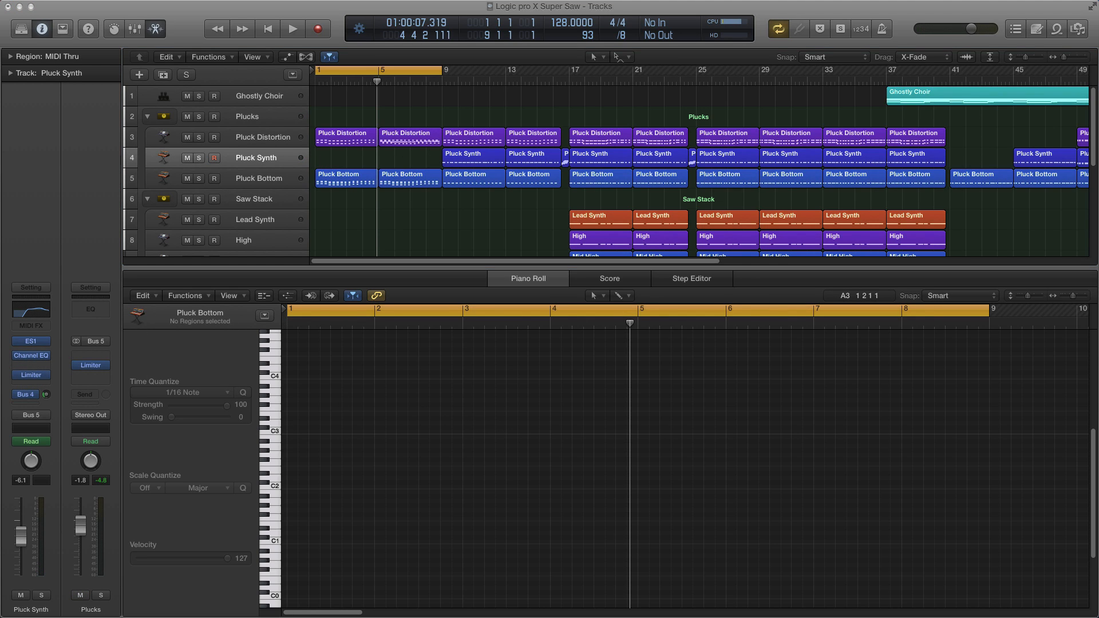
click(31, 340)
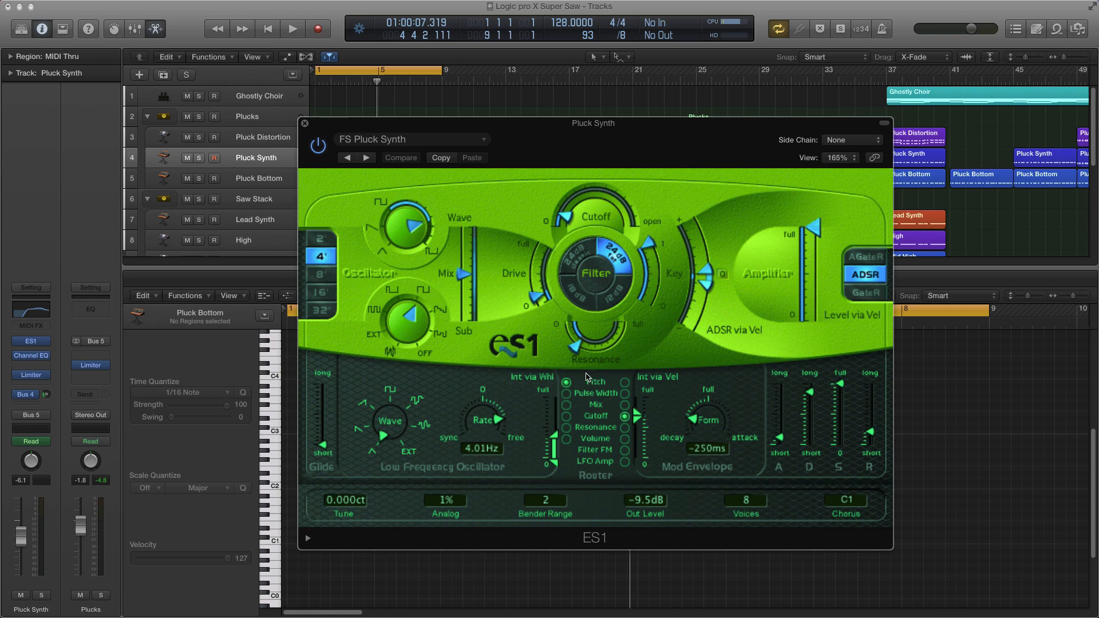
click(848, 500)
click(886, 499)
key(super+w)
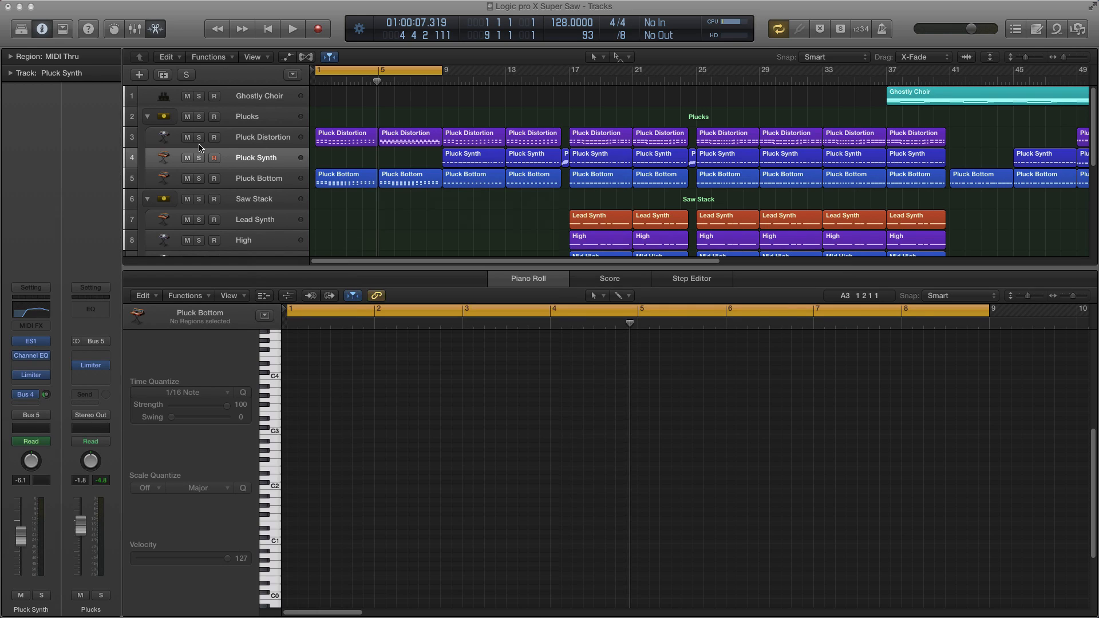
Step: Solo Pluck Synth and play back its notes in the piano roll
click(198, 158)
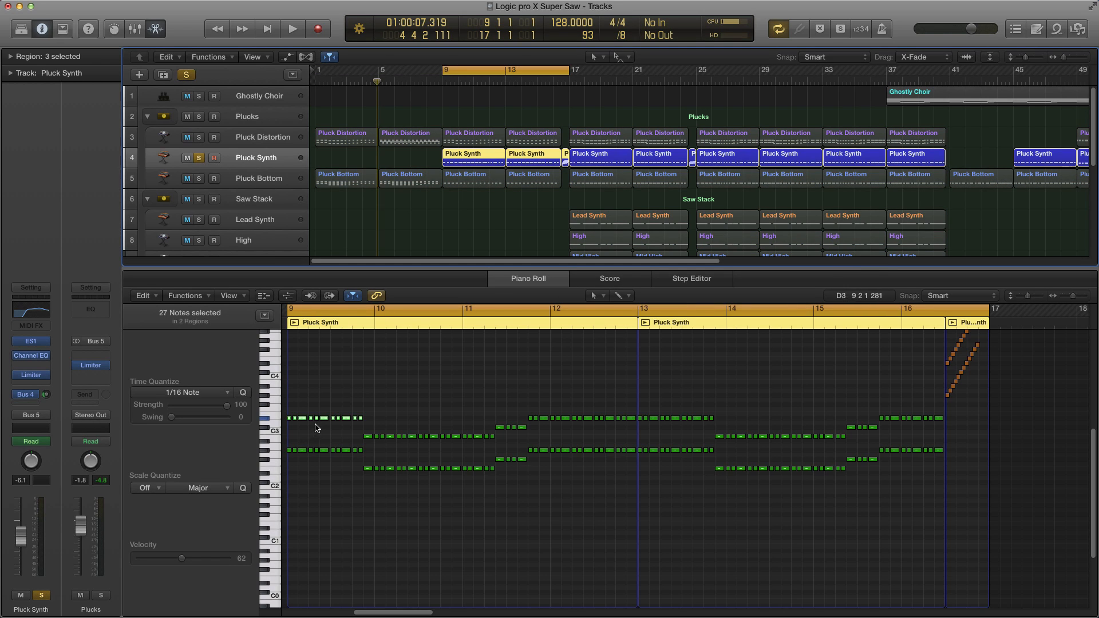
scroll(328, 429, up, 8)
scroll(324, 428, down, 4)
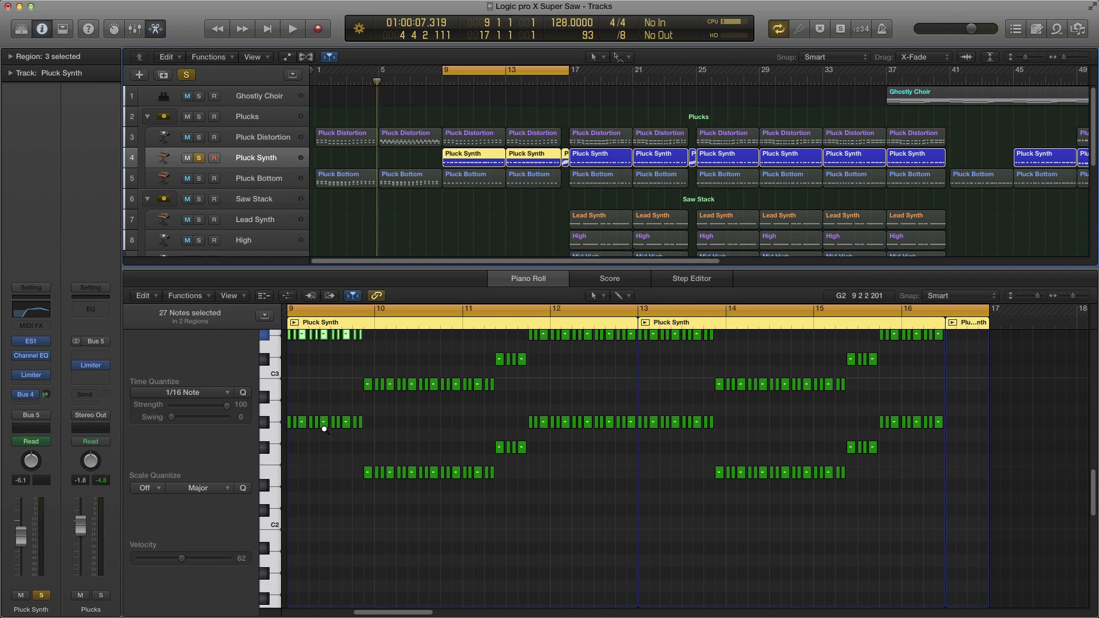
scroll(324, 428, up, 6)
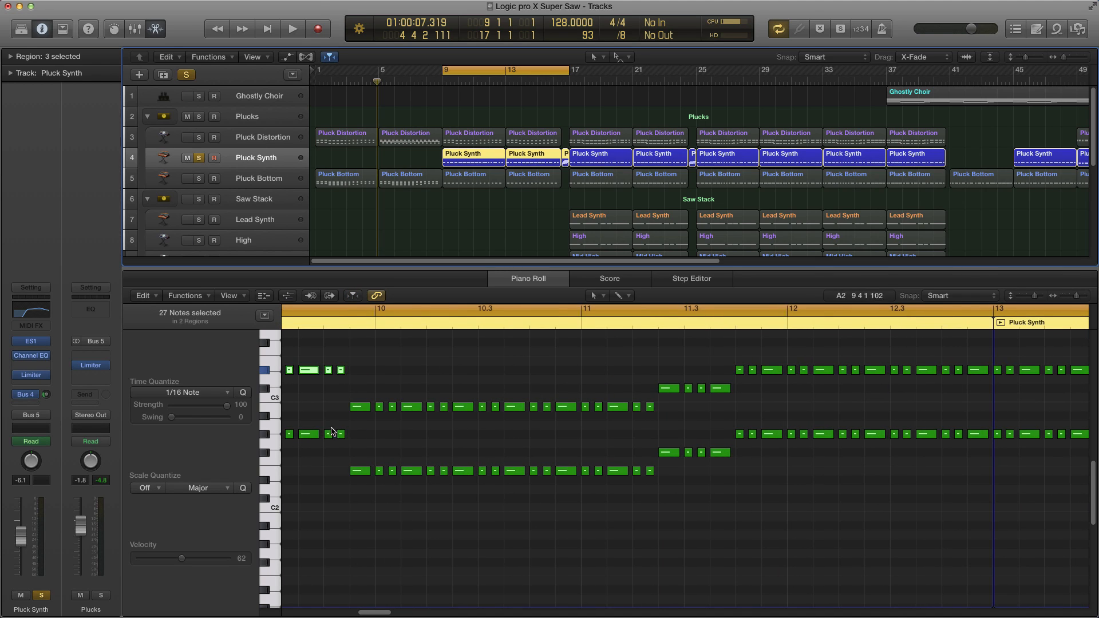
scroll(350, 436, right, 5)
scroll(349, 435, left, 2)
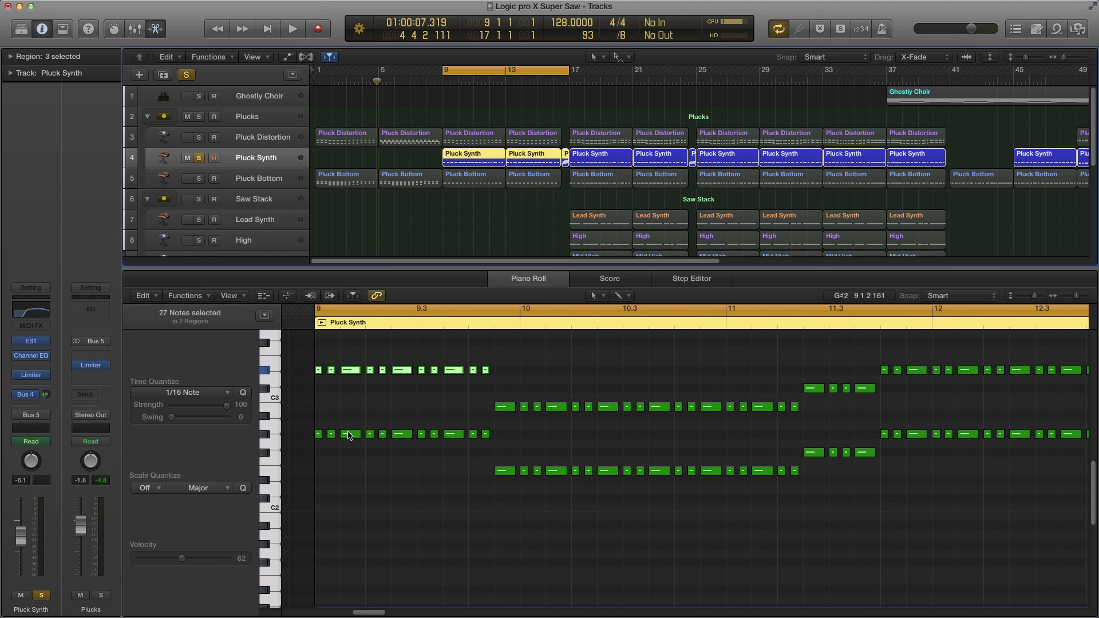
scroll(350, 436, down, 1)
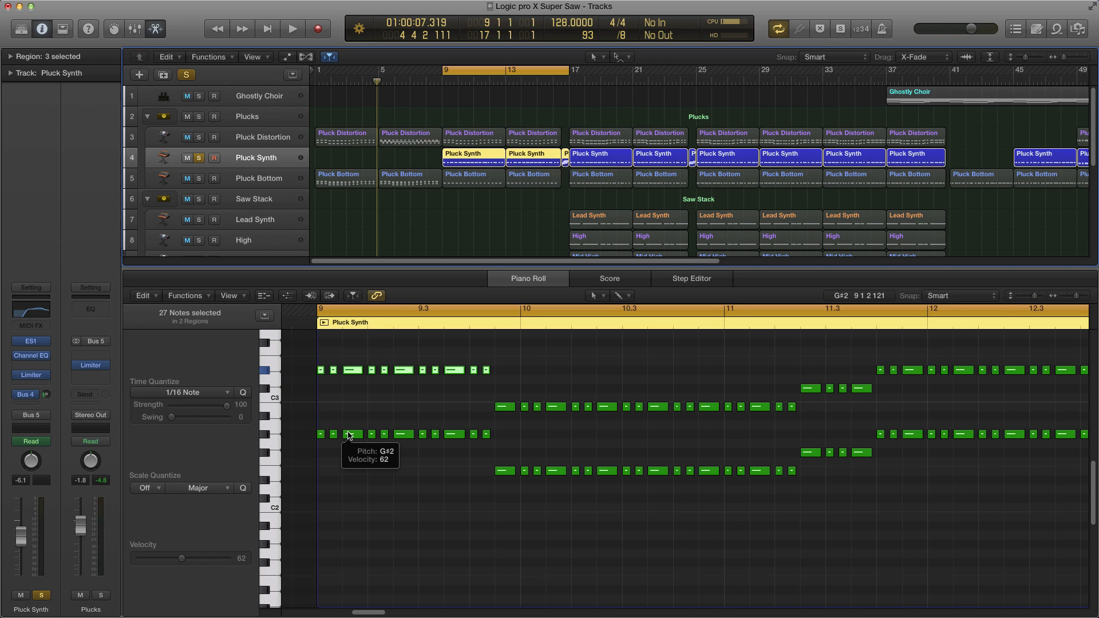
scroll(349, 435, down, 3)
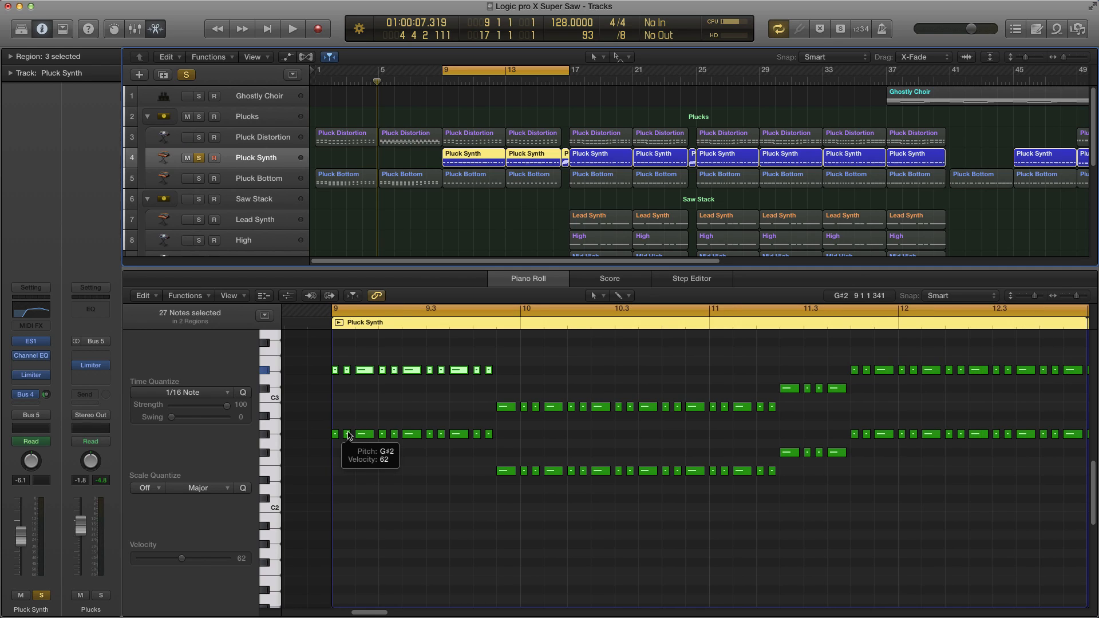
click(375, 475)
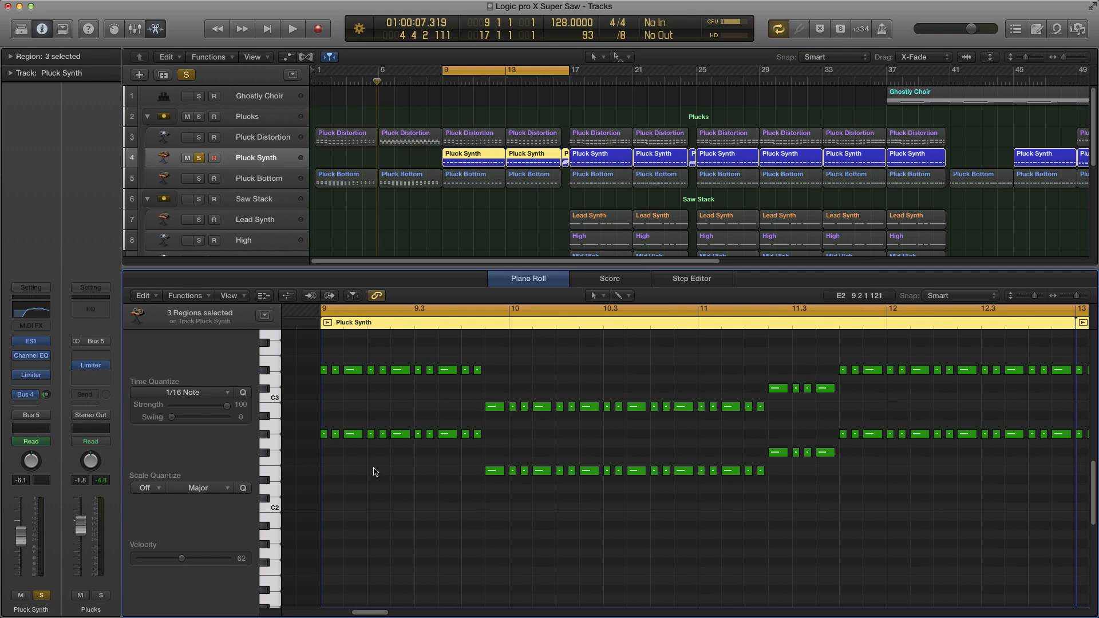
key(space)
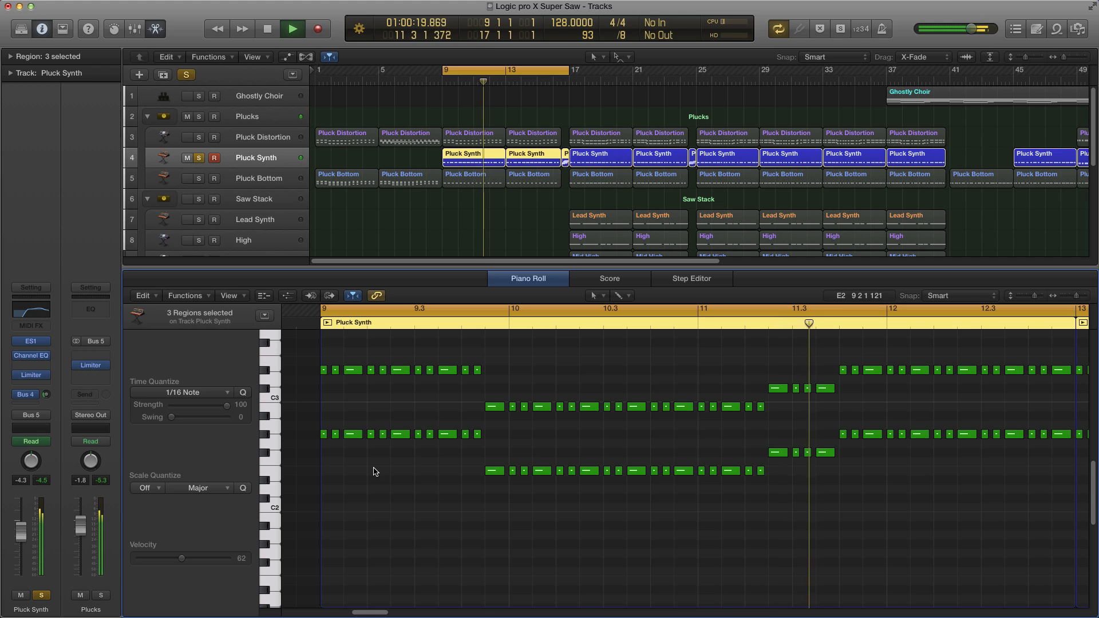
key(super+Left)
key(super+Left)
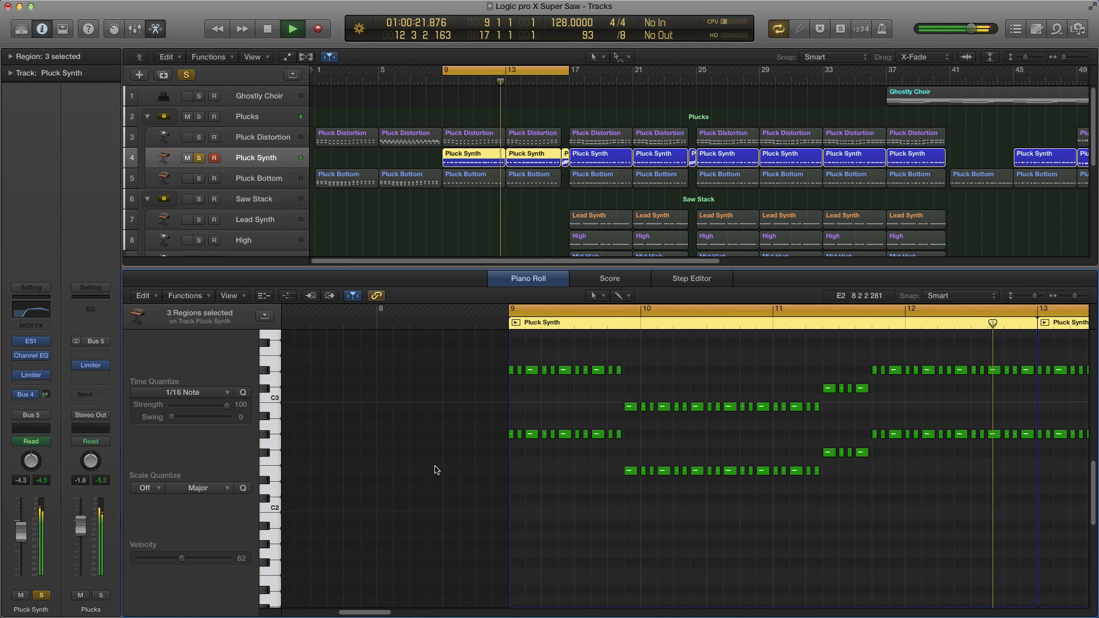
scroll(434, 470, right, 5)
key(space)
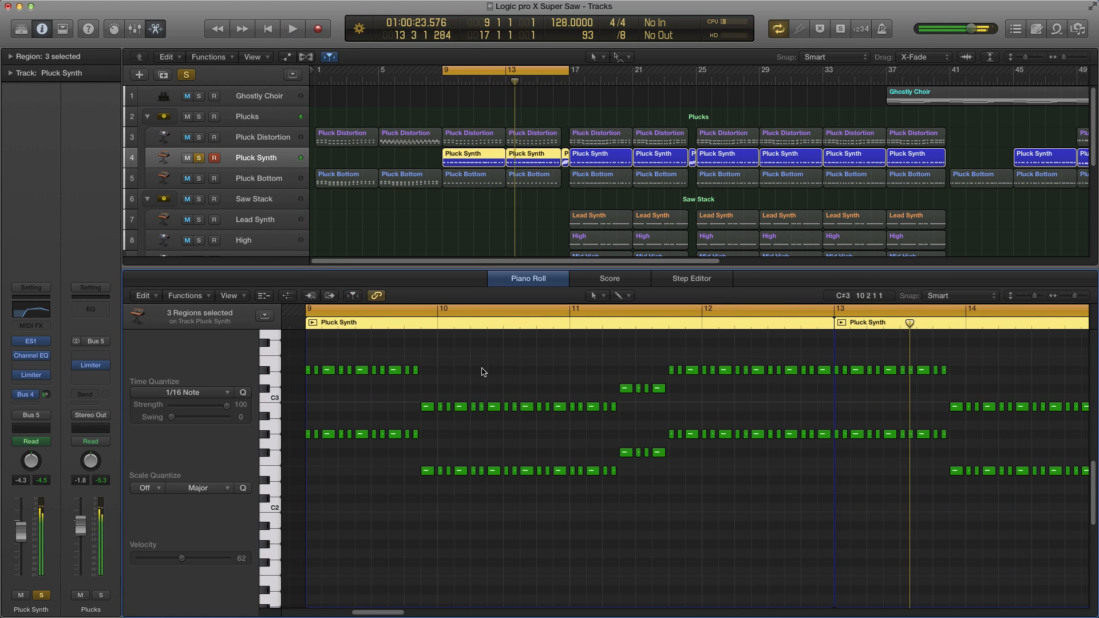
Step: Show automation on the Pluck Synth track and expand its ES1 Cutoff automation lane
key(a)
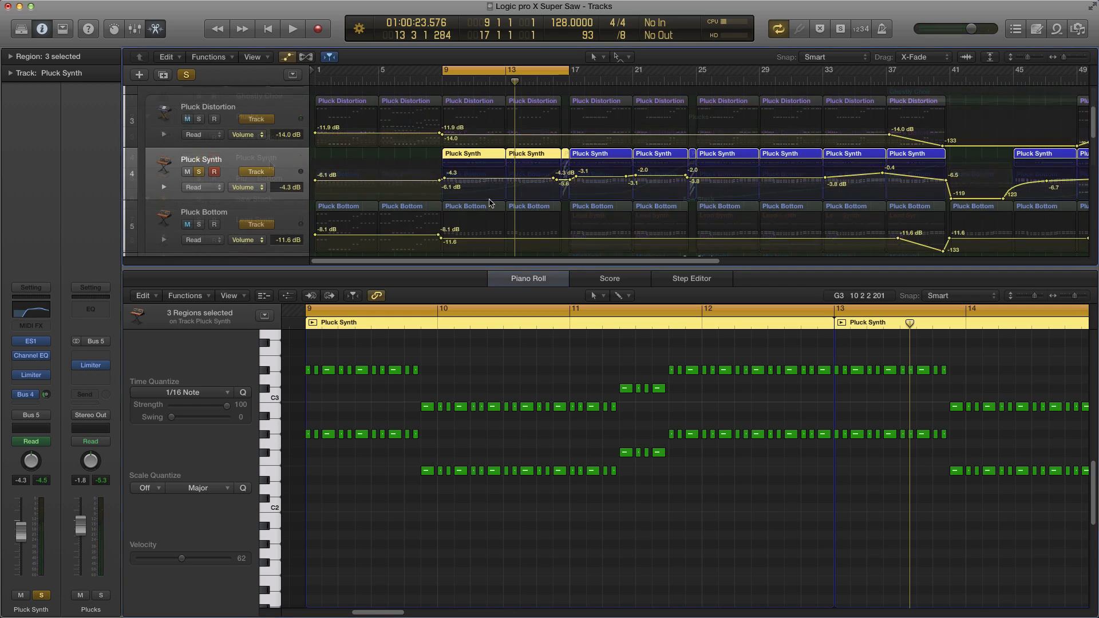
click(164, 188)
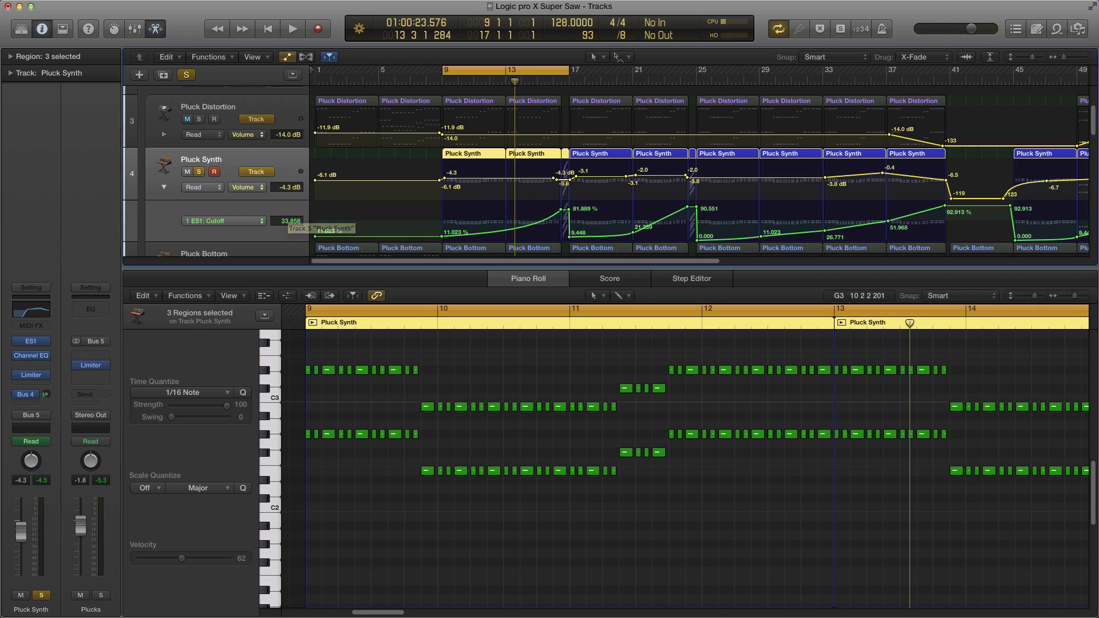
Step: Open the Pluck Synth's ES1 instrument, play back briefly to watch the cutoff move, and close the plugin window
click(31, 341)
drag(492, 185, 687, 156)
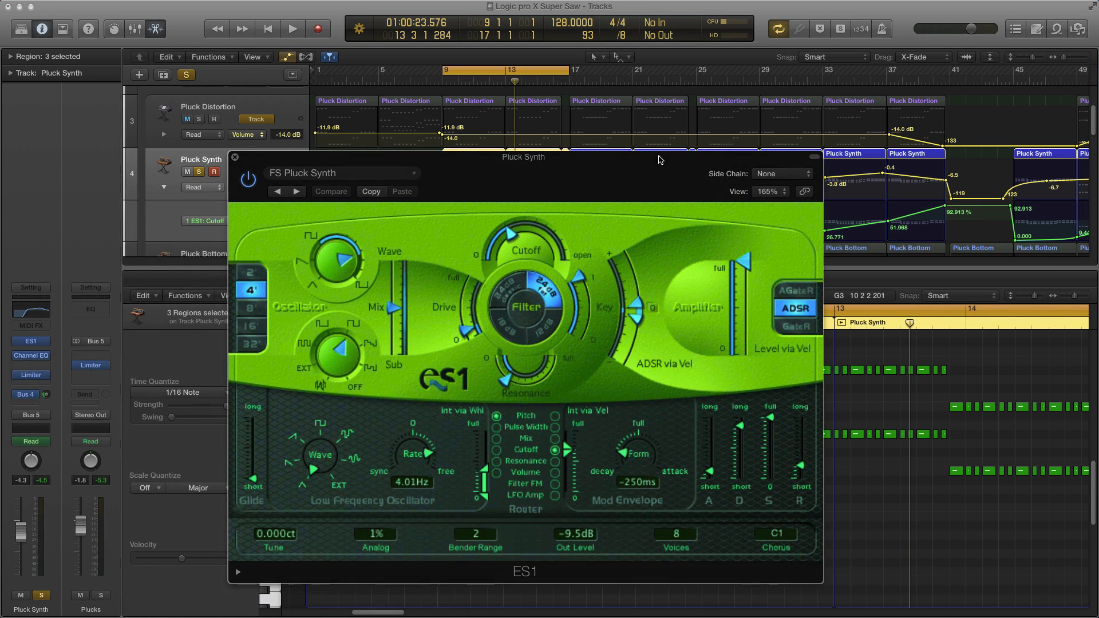
key(space)
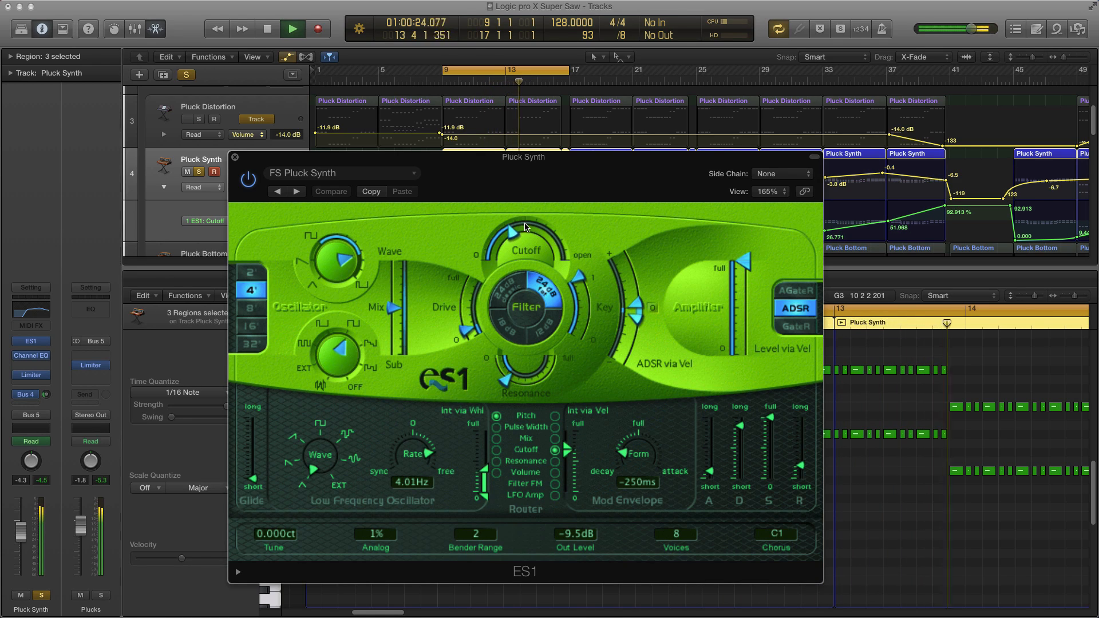
key(space)
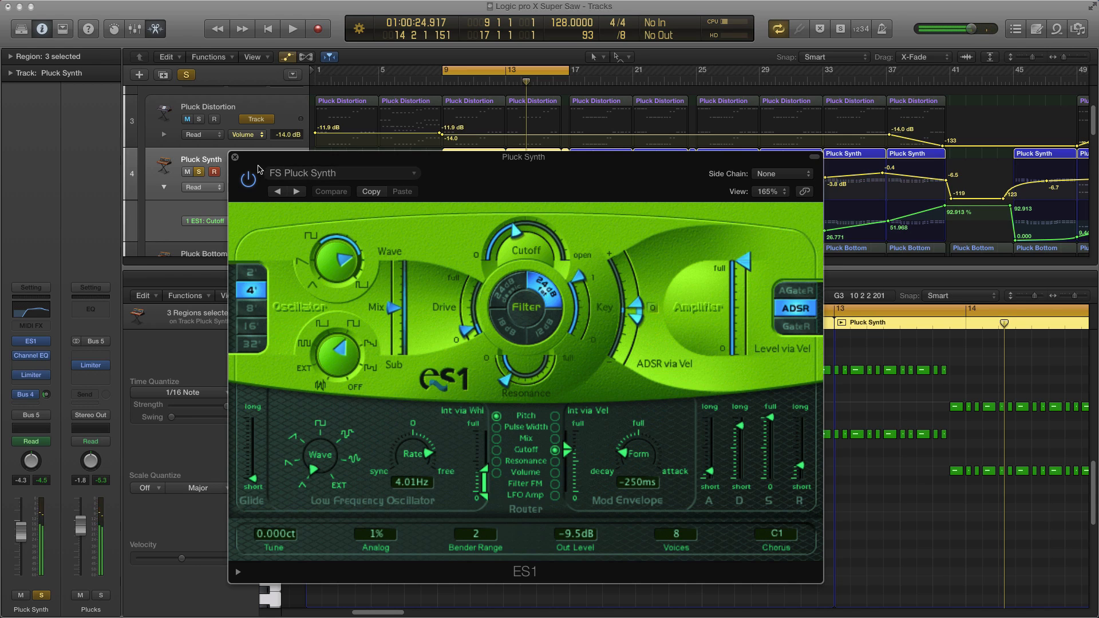
click(235, 157)
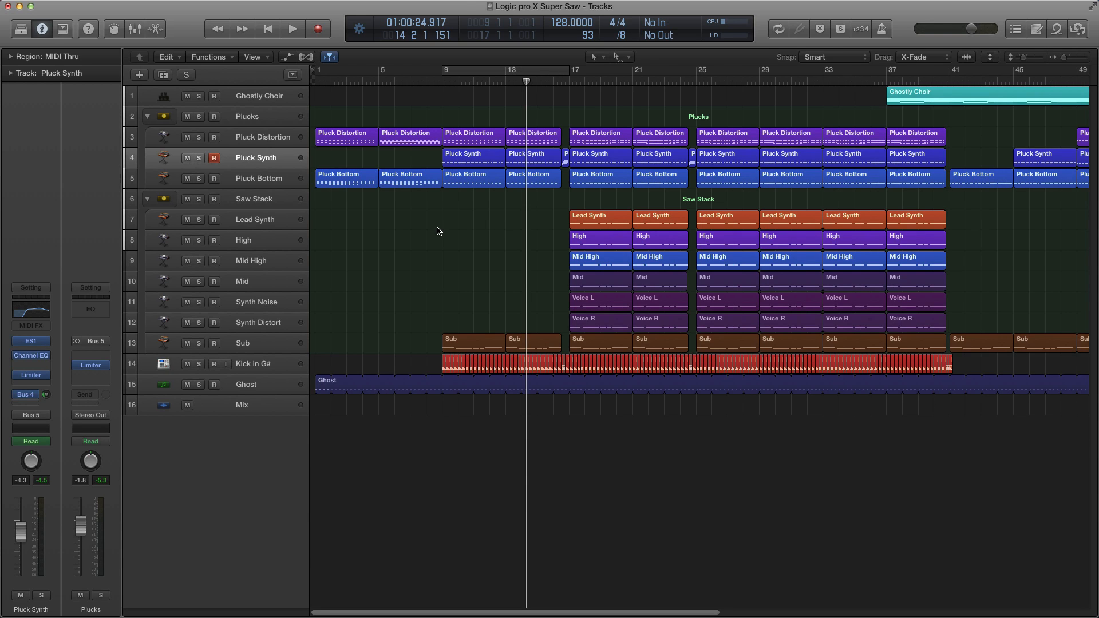
Step: Play the project from the start and scroll along the arrangement while selecting the Ghostly Choir track
key(Return)
key(space)
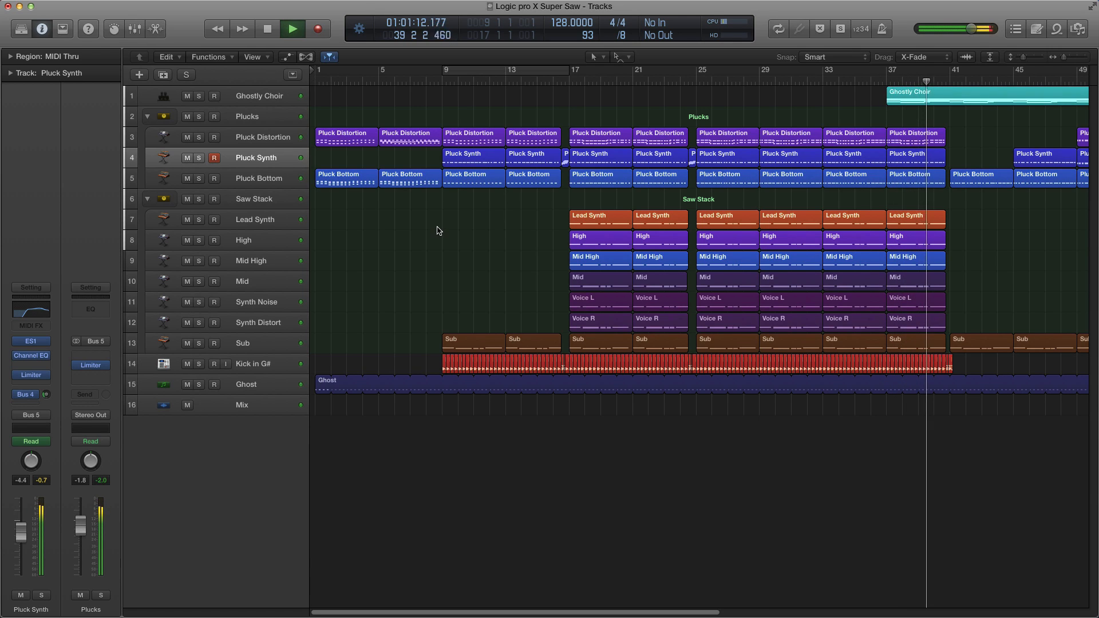
click(246, 96)
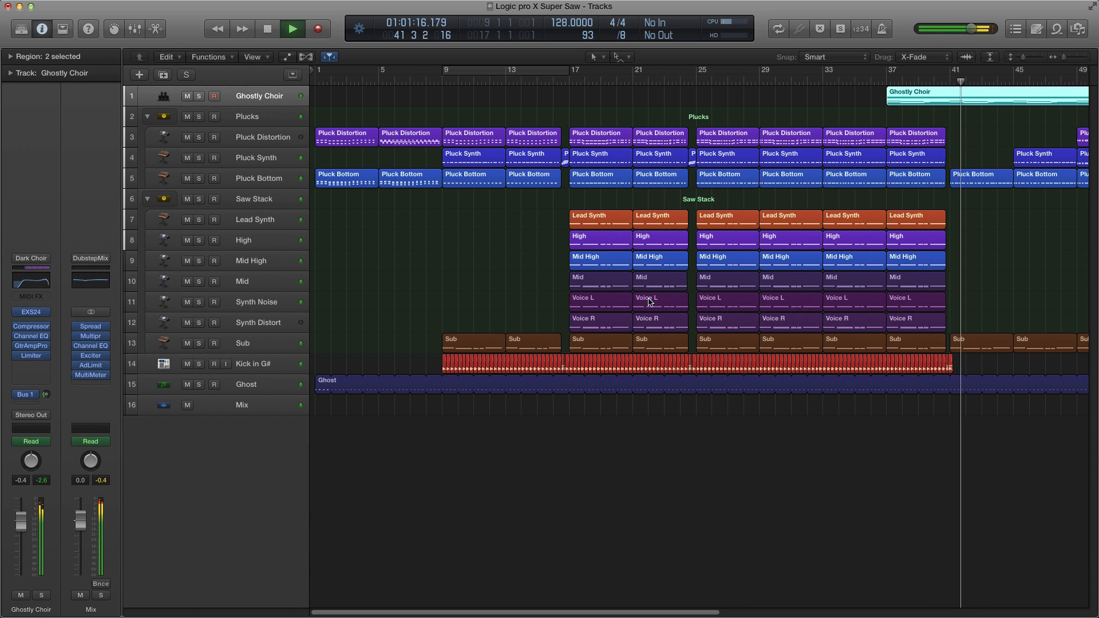
scroll(650, 299, down, 2)
scroll(630, 297, right, 10)
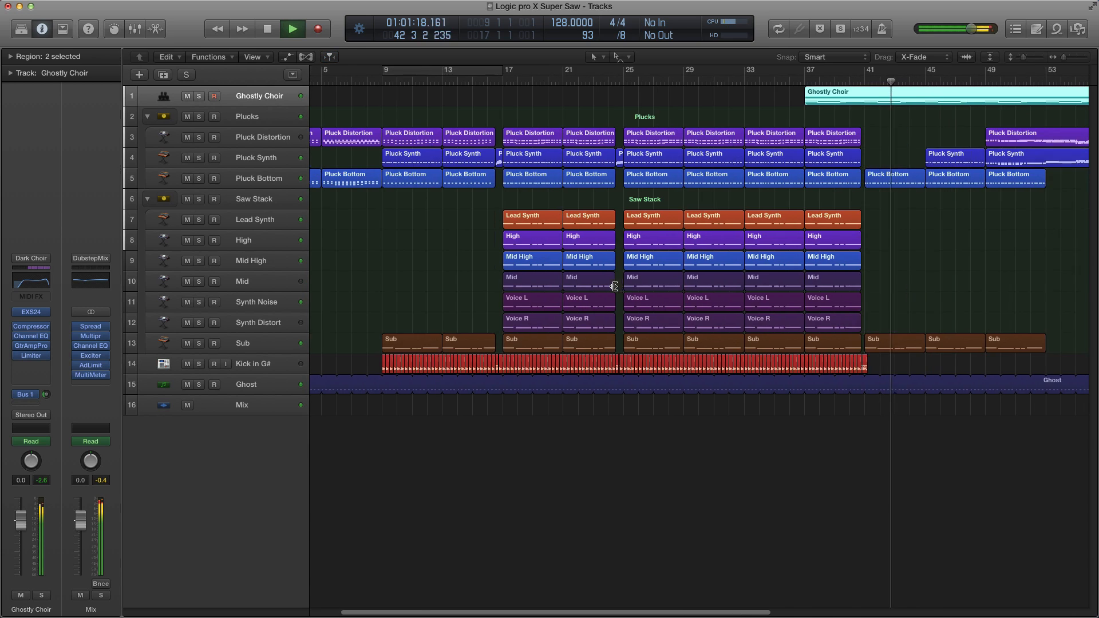
scroll(584, 291, up, 3)
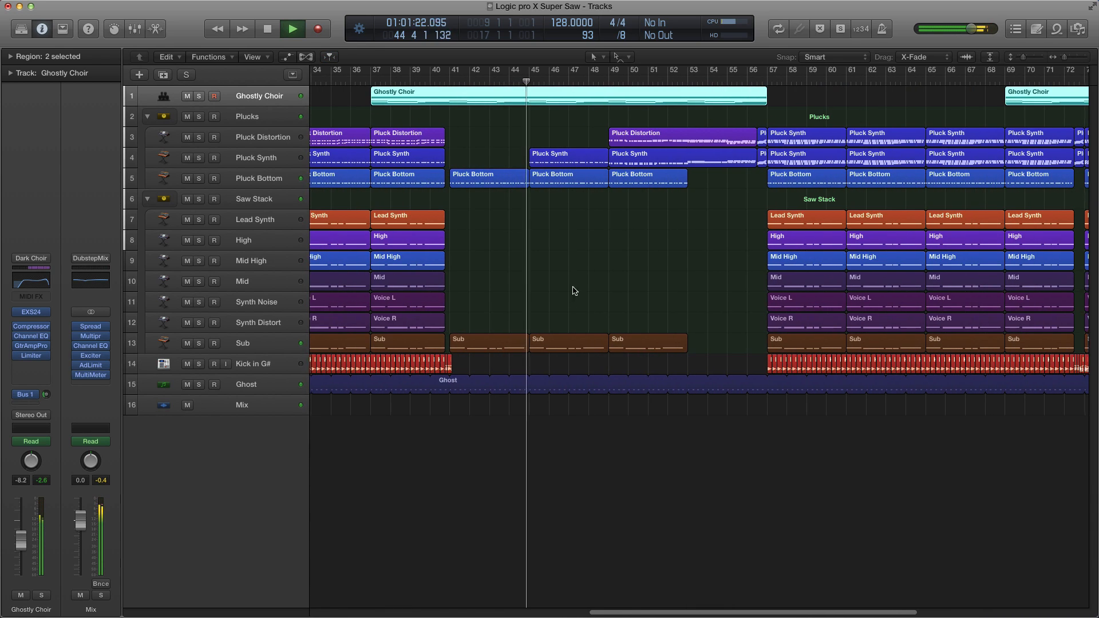
scroll(578, 290, right, 1)
Step: Select each track in turn from Plucks down to Sub to inspect their channel strips during playback
click(253, 122)
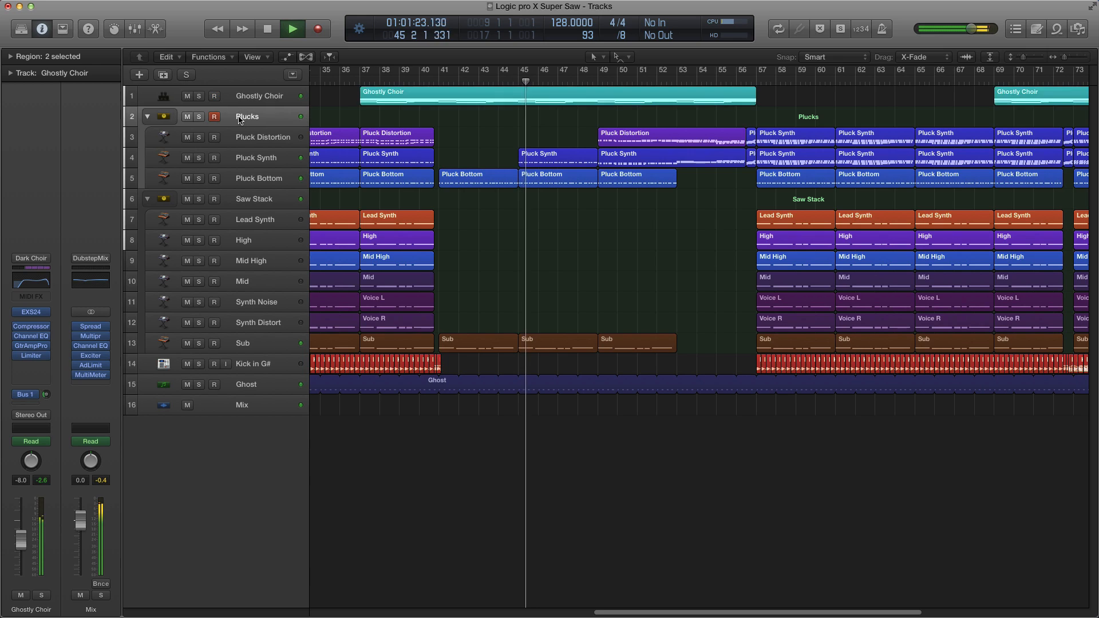
click(259, 141)
click(263, 160)
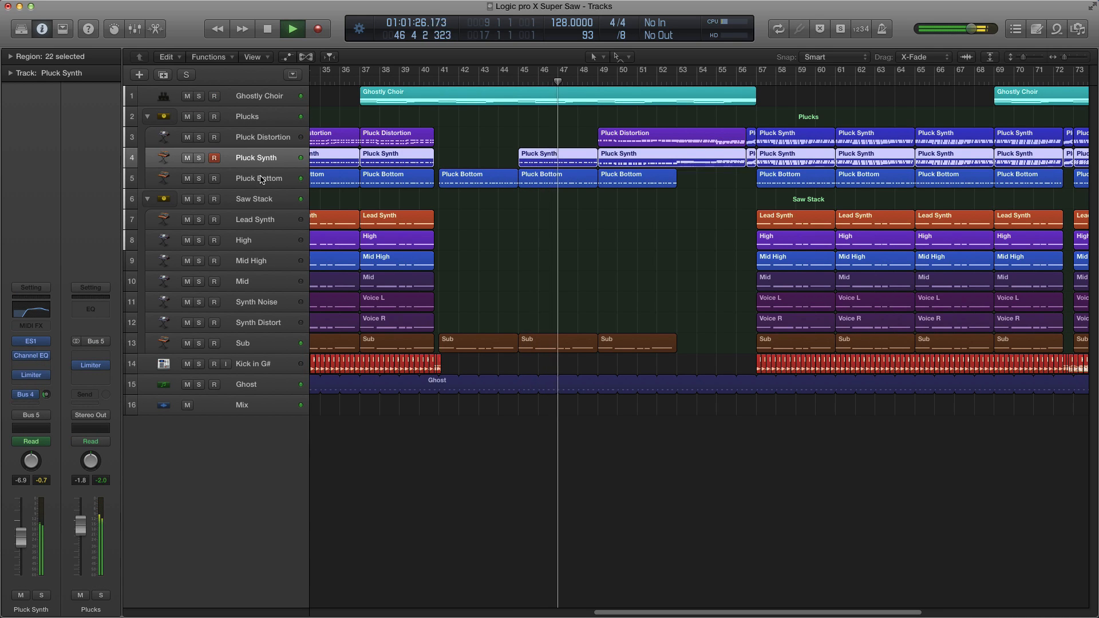
click(262, 179)
click(279, 200)
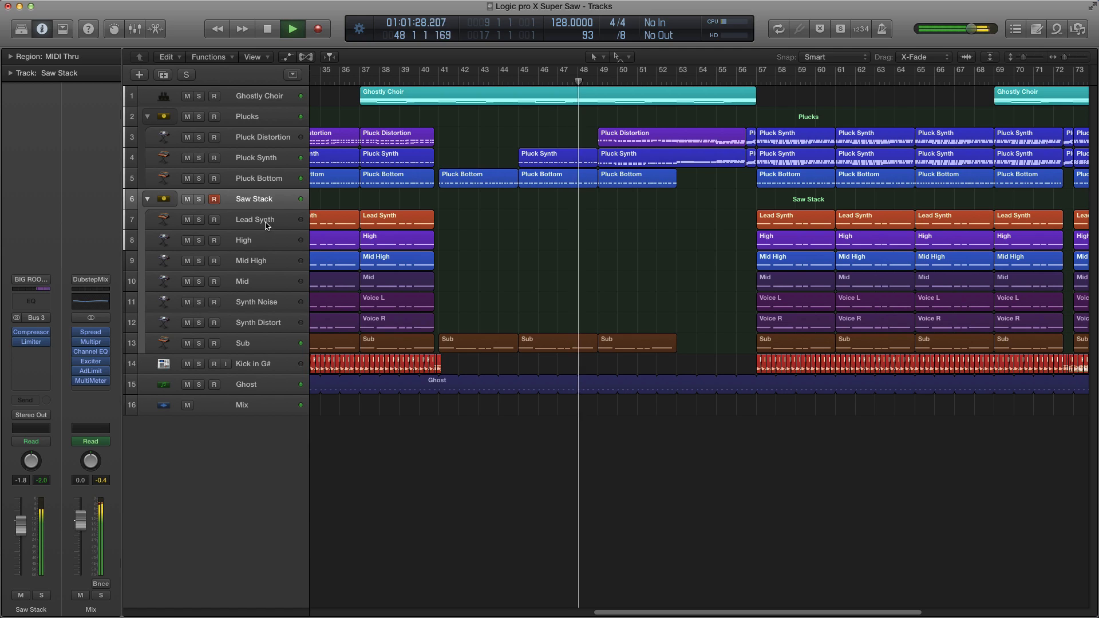
click(267, 224)
click(261, 243)
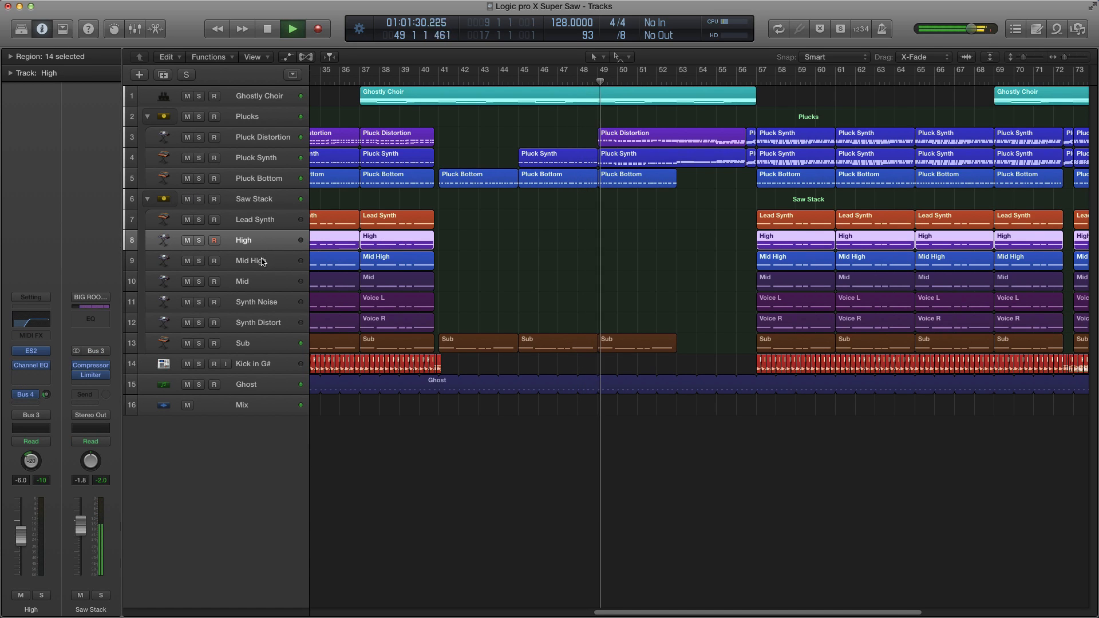
click(264, 262)
click(258, 284)
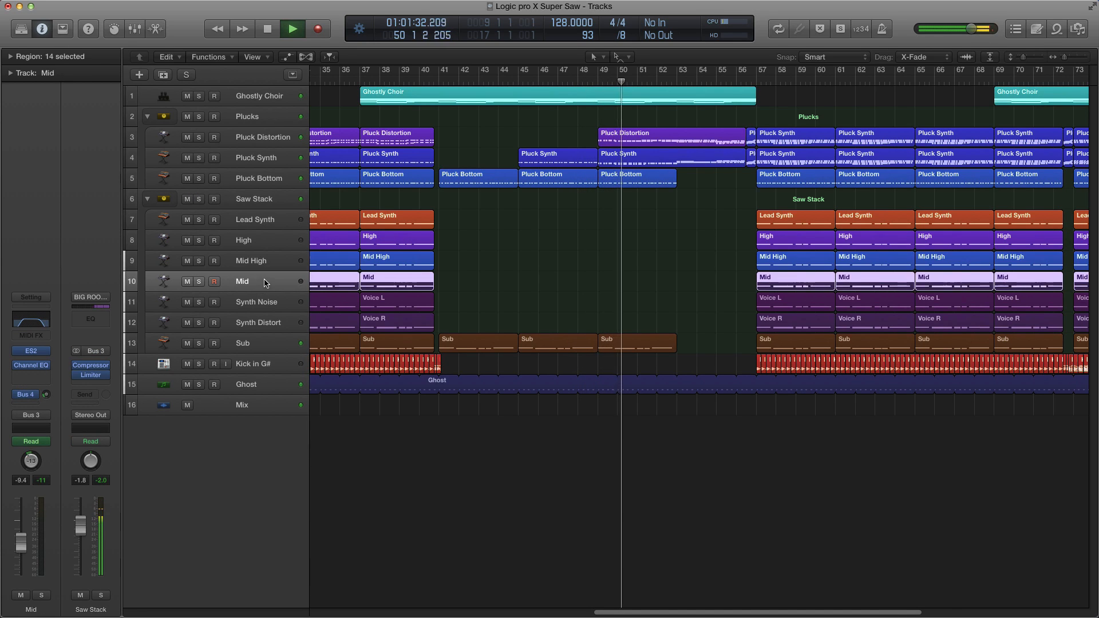
click(257, 302)
click(256, 322)
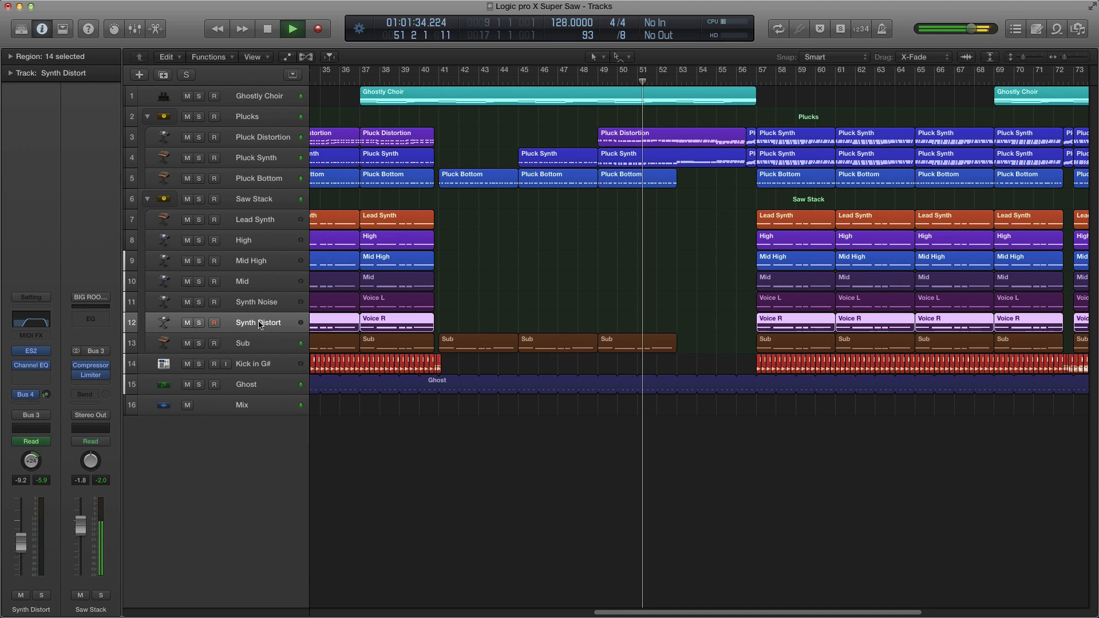
click(261, 342)
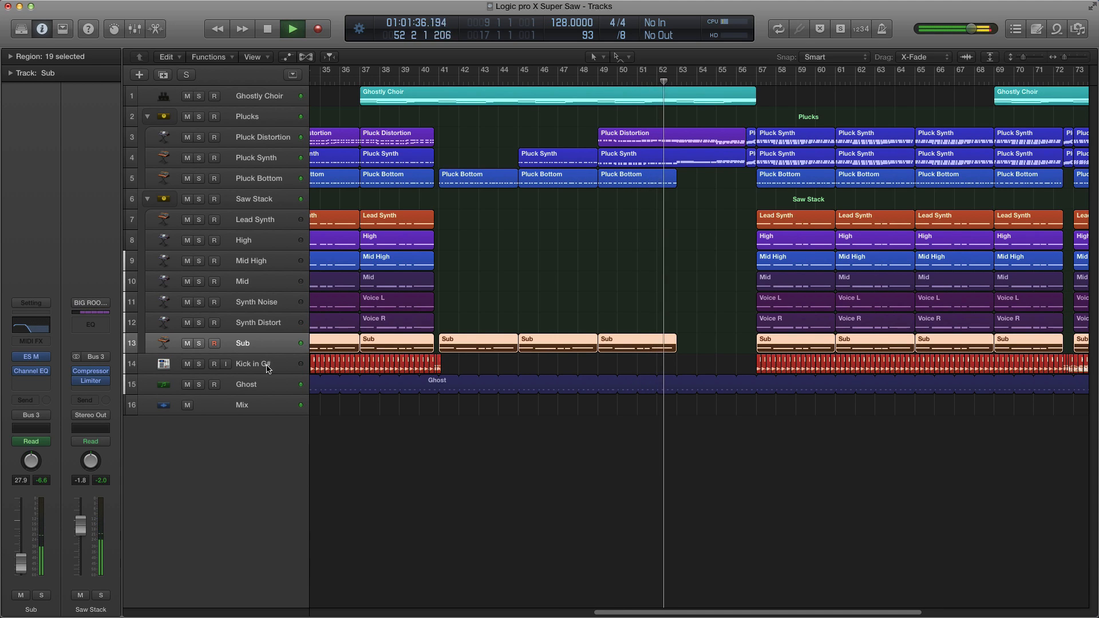
Step: Select the Pluck Distortion regions around bars 73–77 and open them in the piano roll
scroll(471, 332, right, 5)
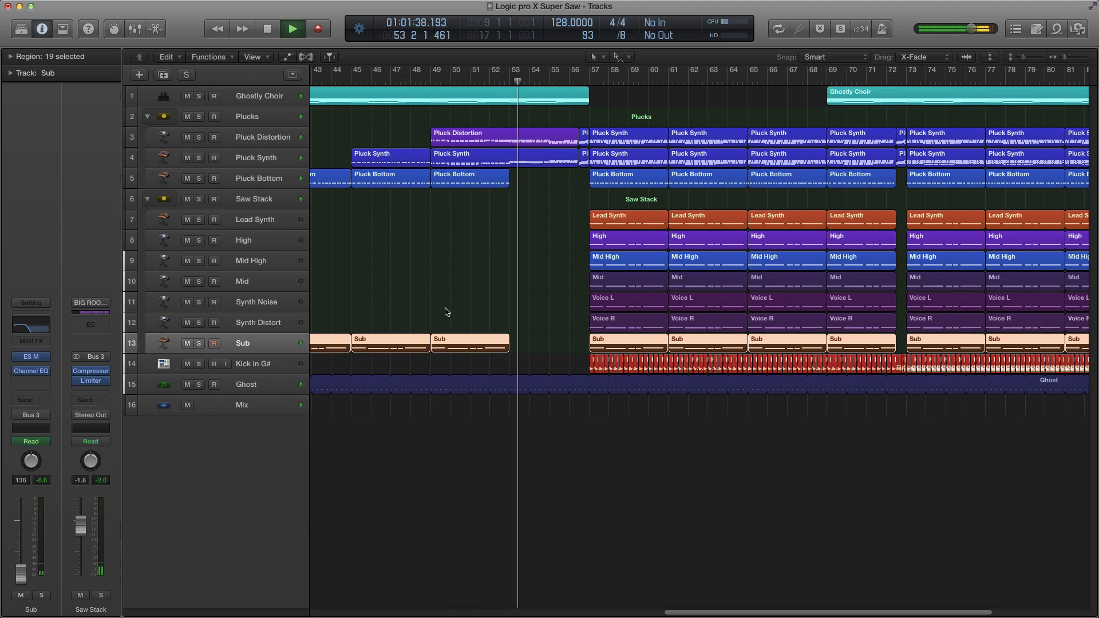
scroll(445, 312, down, 1)
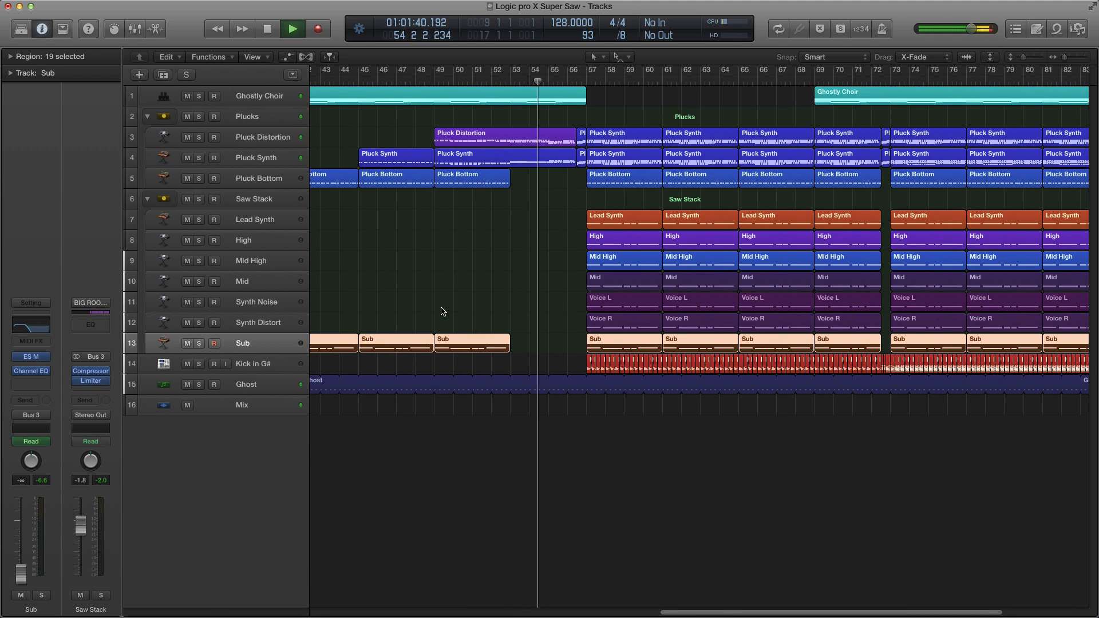
scroll(442, 311, down, 1)
scroll(442, 312, down, 1)
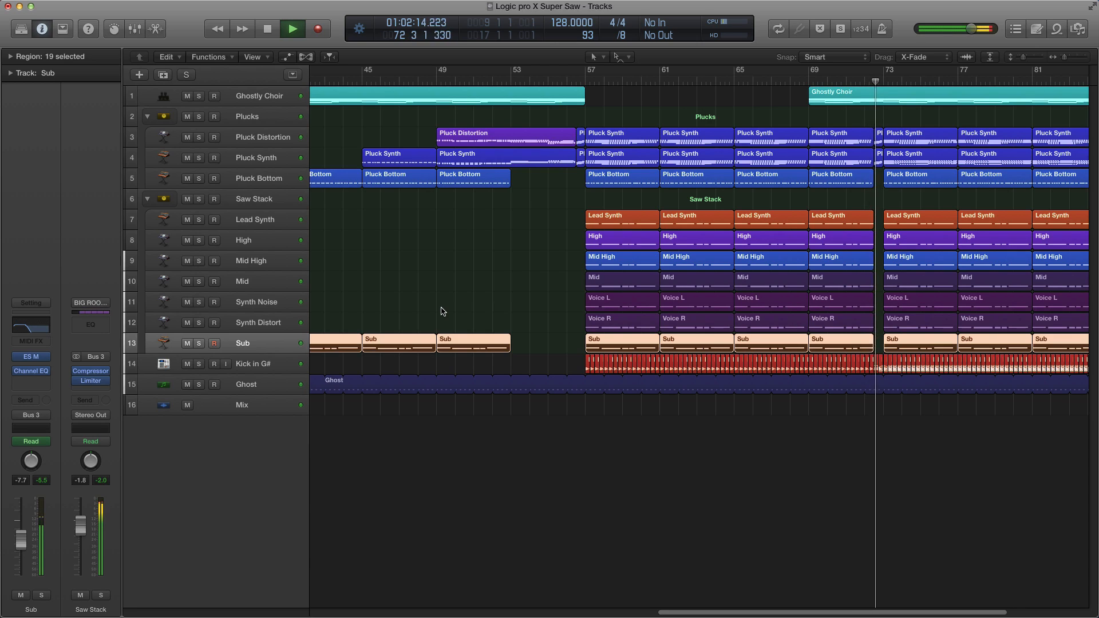
drag(651, 126, 986, 138)
drag(901, 113, 996, 135)
double_click(996, 136)
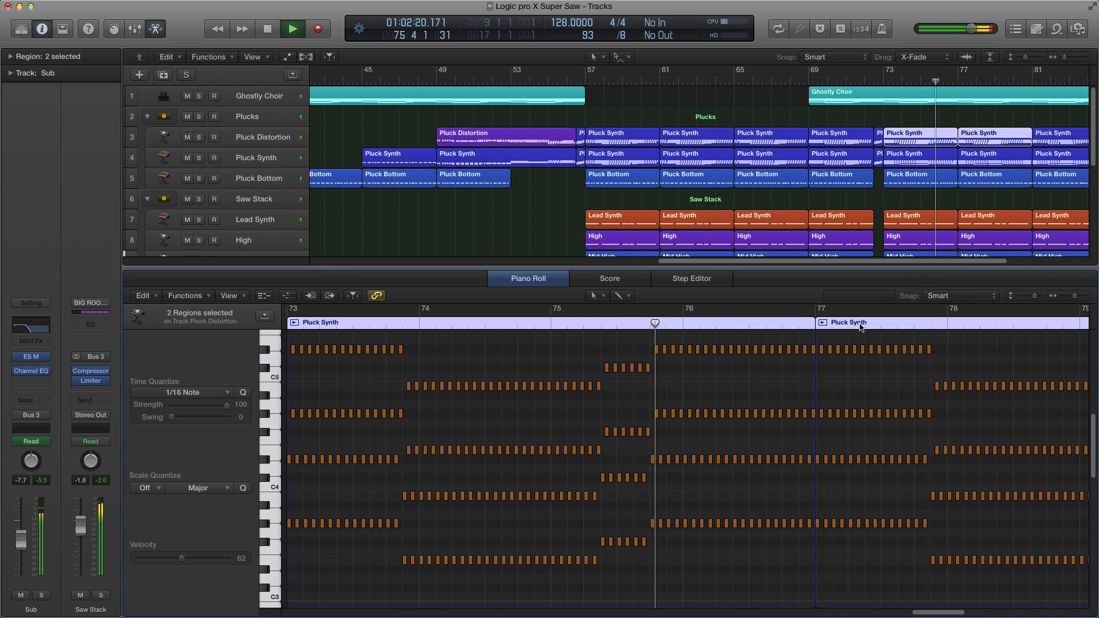
Step: Scroll through the notes, then select the Pluck Distortion and Pluck Synth regions at bars 81–88 to view their notes together
scroll(748, 438, down, 4)
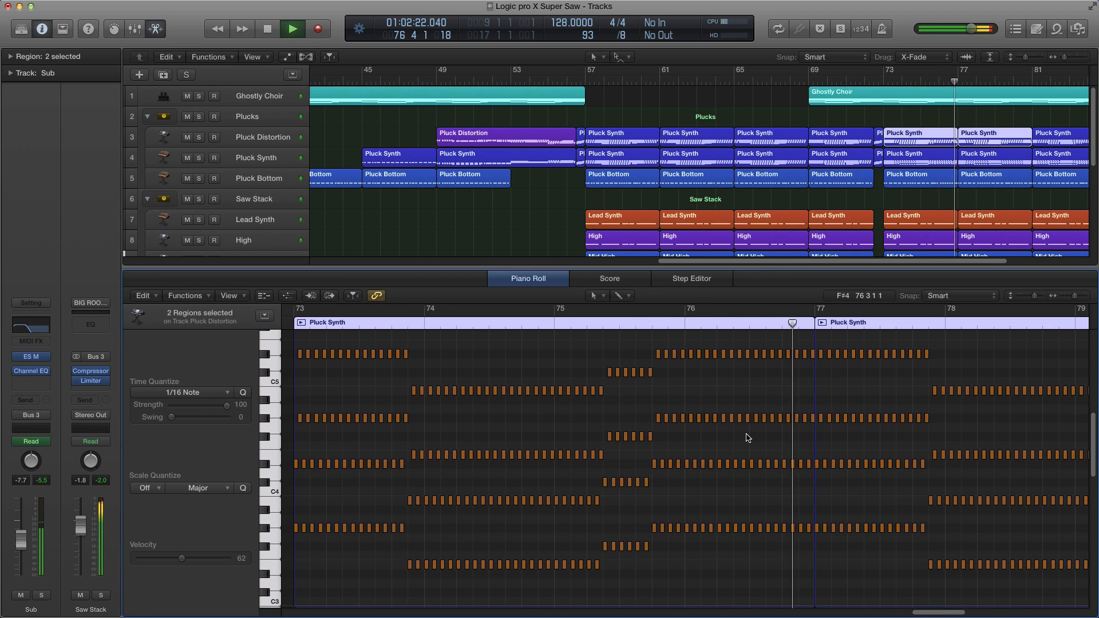
scroll(734, 428, right, 7)
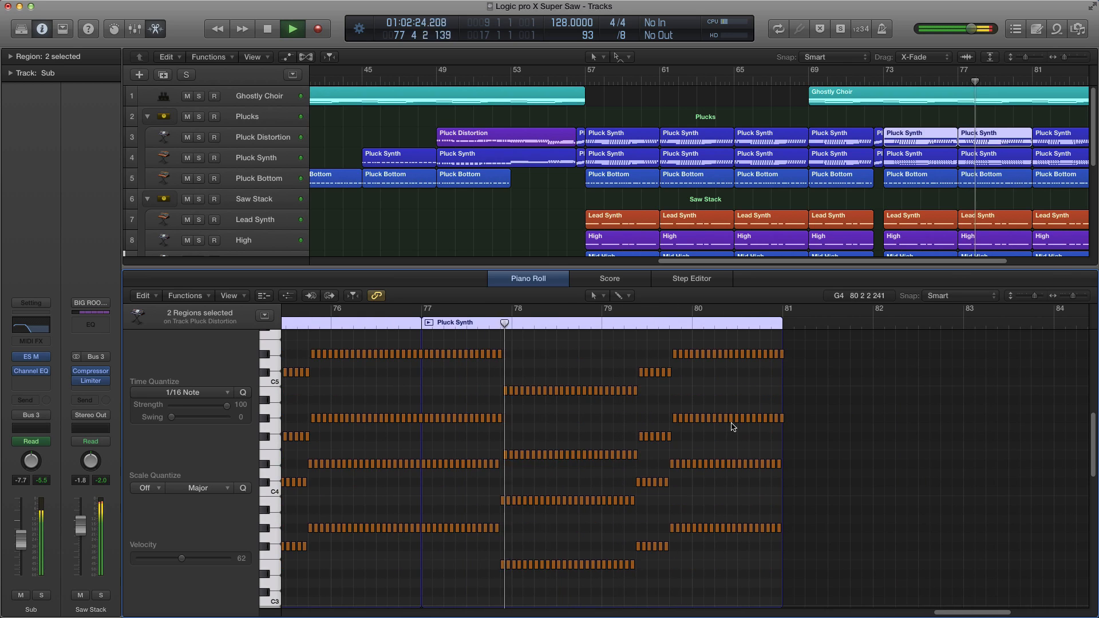
scroll(731, 427, up, 1)
scroll(833, 196, right, 4)
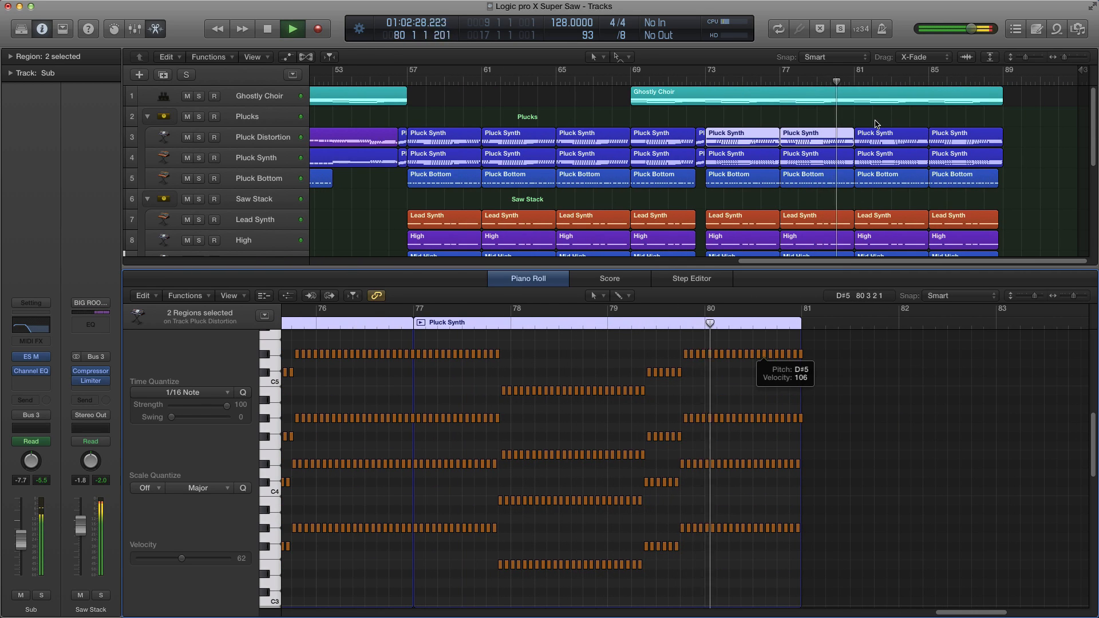
drag(875, 121, 899, 160)
scroll(900, 335, right, 2)
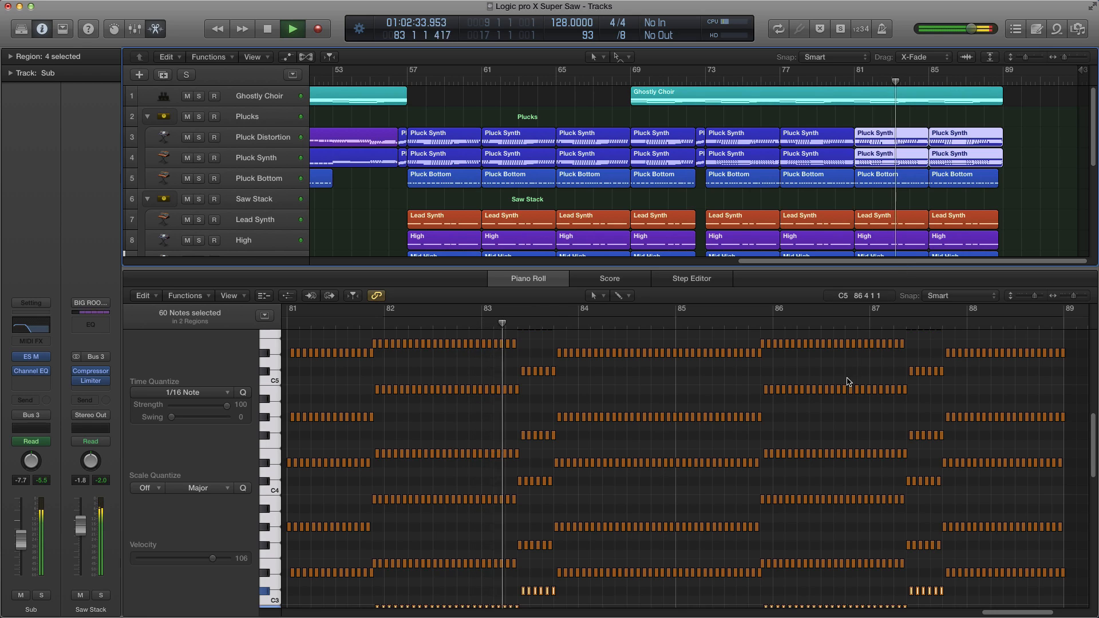
Step: Add the Pluck Bottom regions at bars 81–88 to the selection to compare all three pluck layers' notes
scroll(845, 384, down, 4)
scroll(847, 382, up, 5)
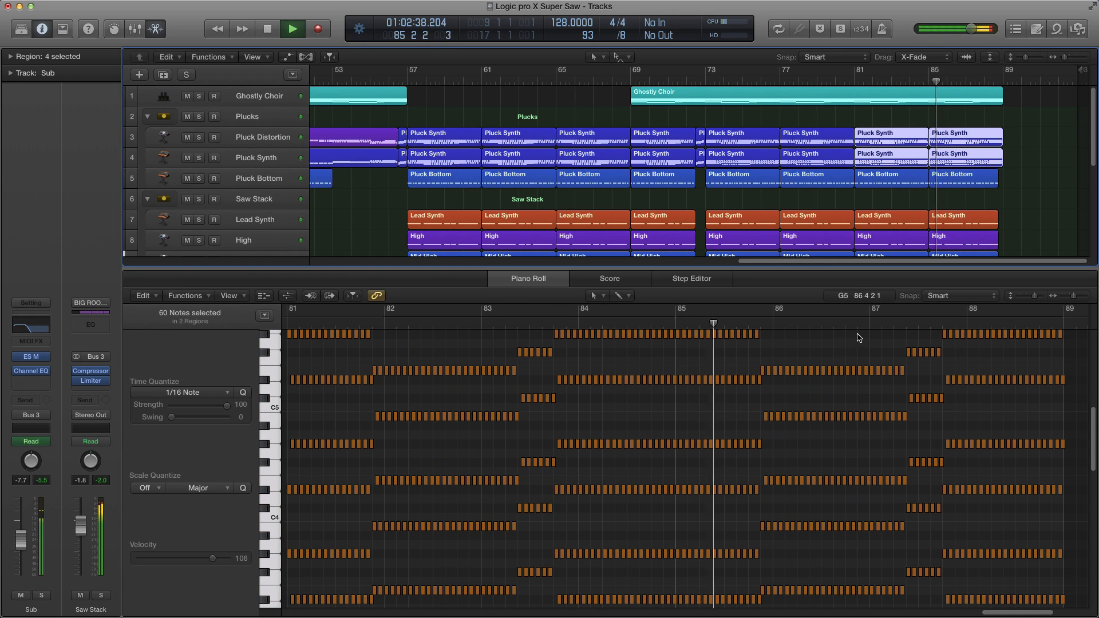
drag(1008, 190, 885, 191)
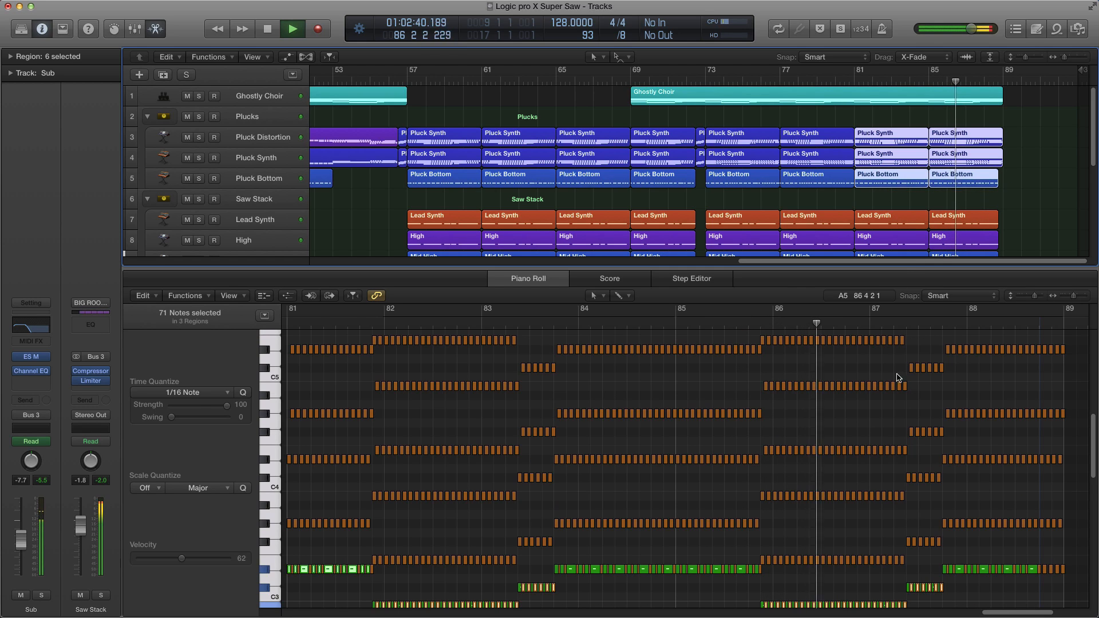